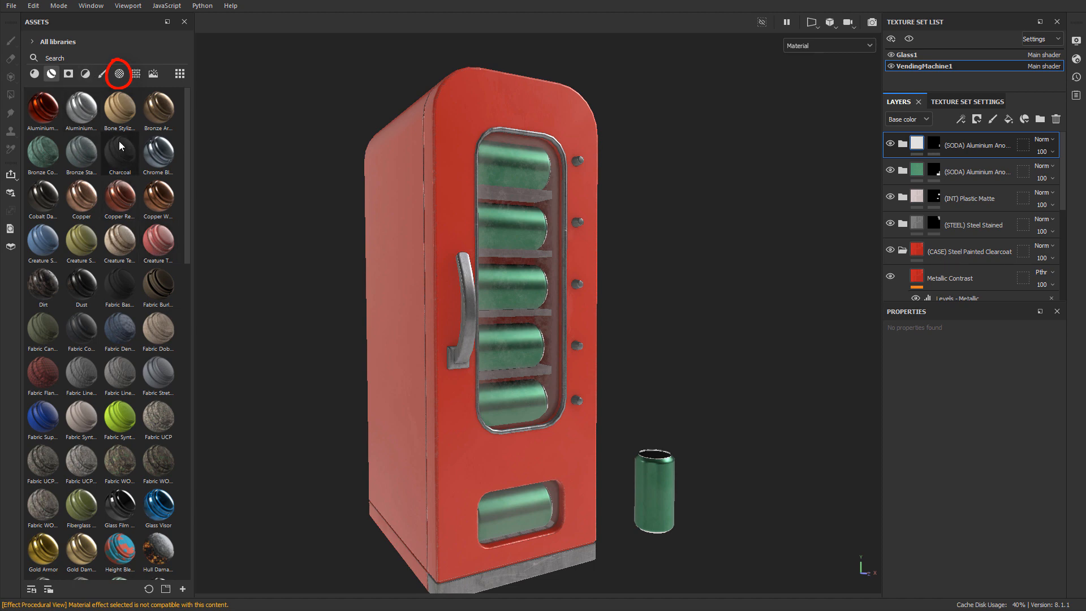
- Limit the assets to alphas and search them for "font"
{"action": "left_click", "coordinate": [120, 74]}
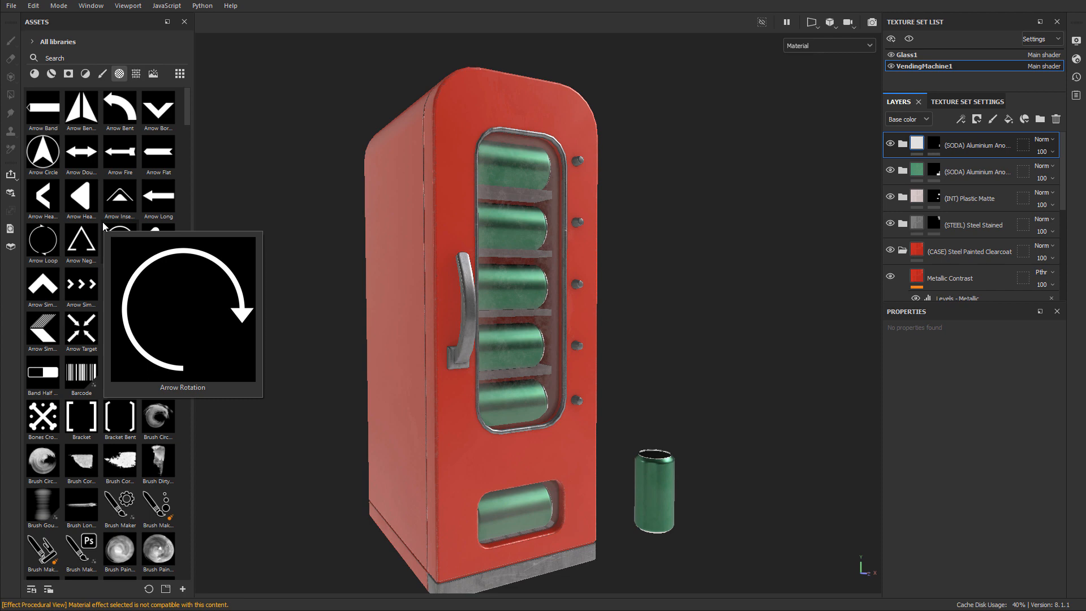
{"action": "left_click", "coordinate": [69, 58]}
{"action": "type", "text": "font"}
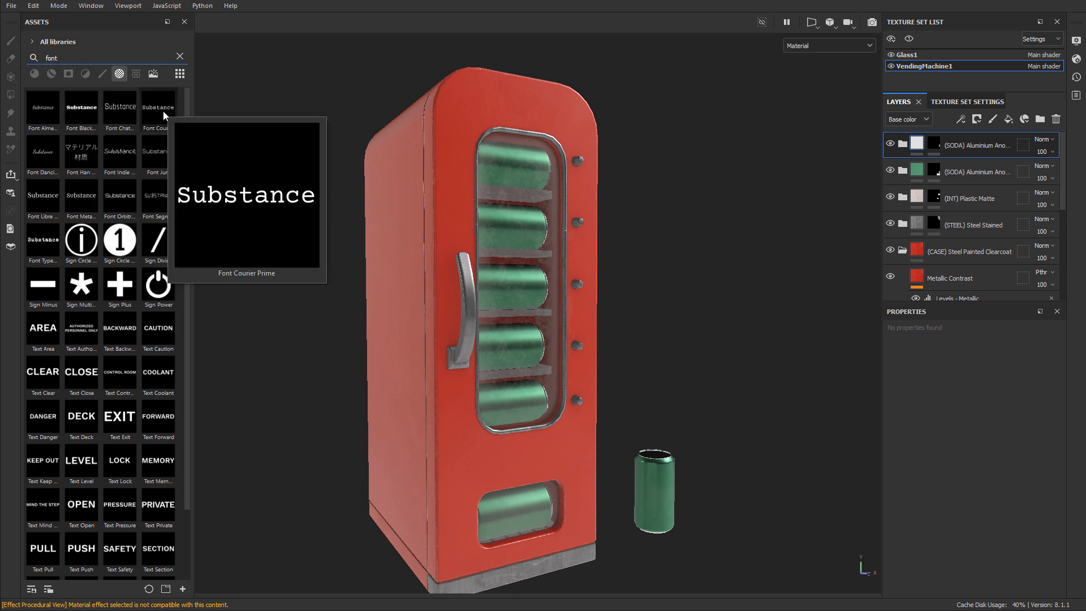
- Preview the font and ready-made text alphas, and select the Font Chathura alpha
{"action": "mouse_move", "coordinate": [100, 332]}
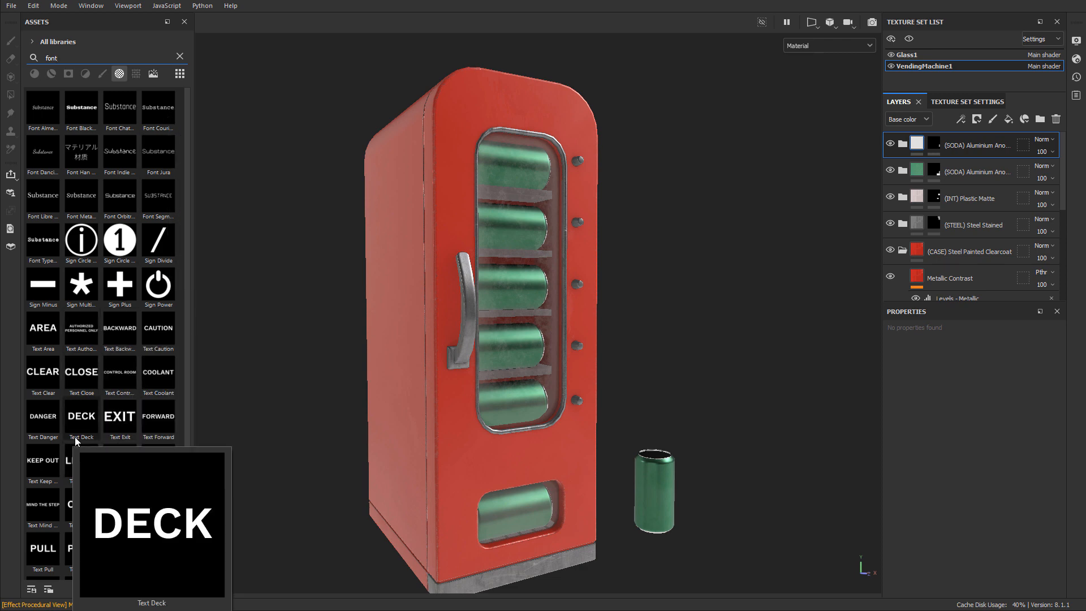
{"action": "mouse_move", "coordinate": [111, 430]}
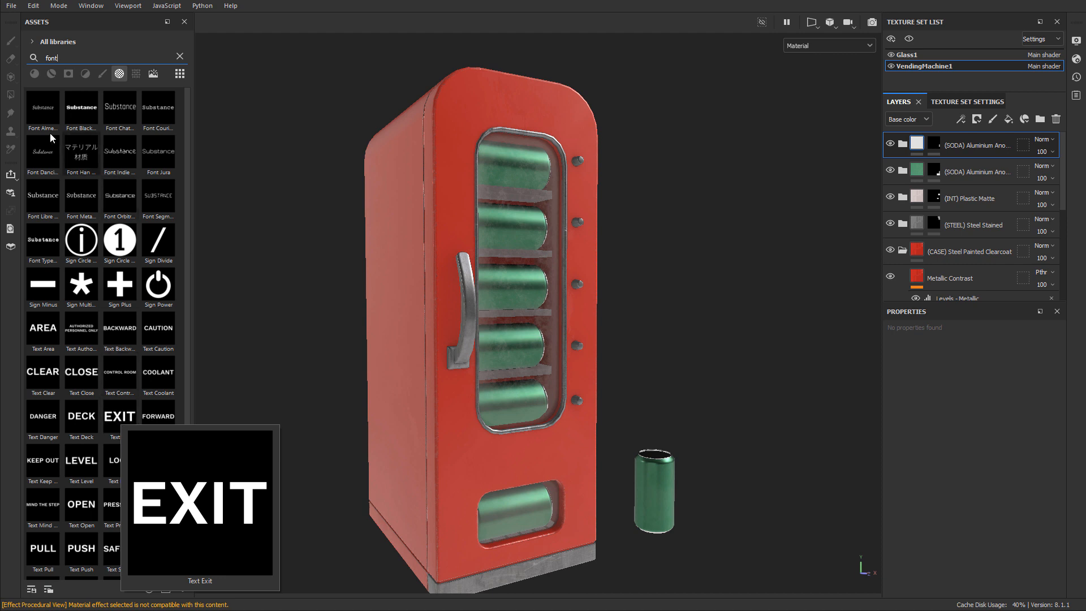
{"action": "mouse_move", "coordinate": [77, 132]}
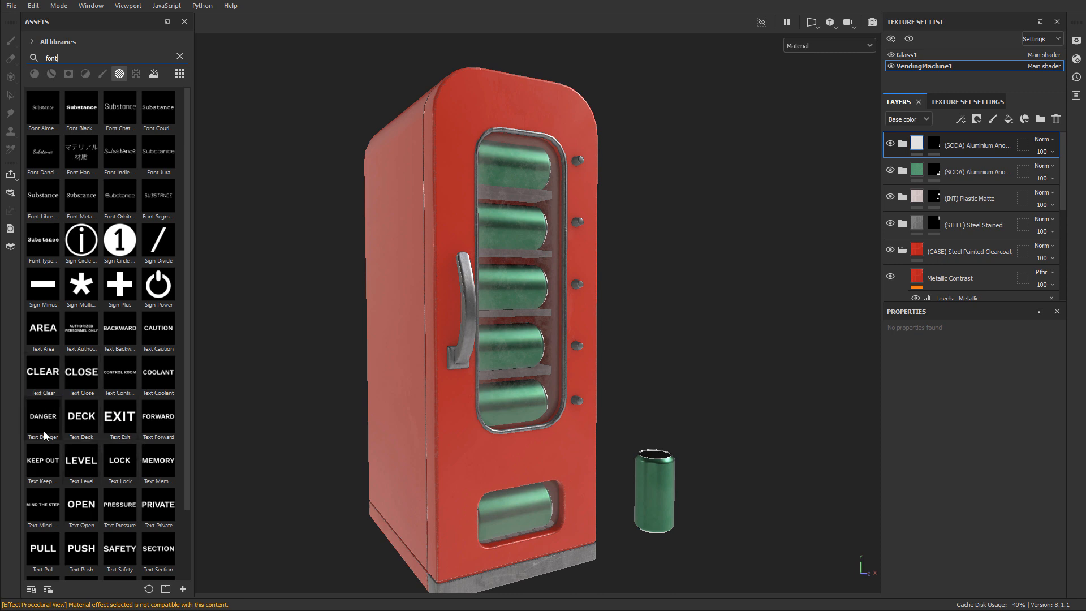
{"action": "mouse_move", "coordinate": [79, 421]}
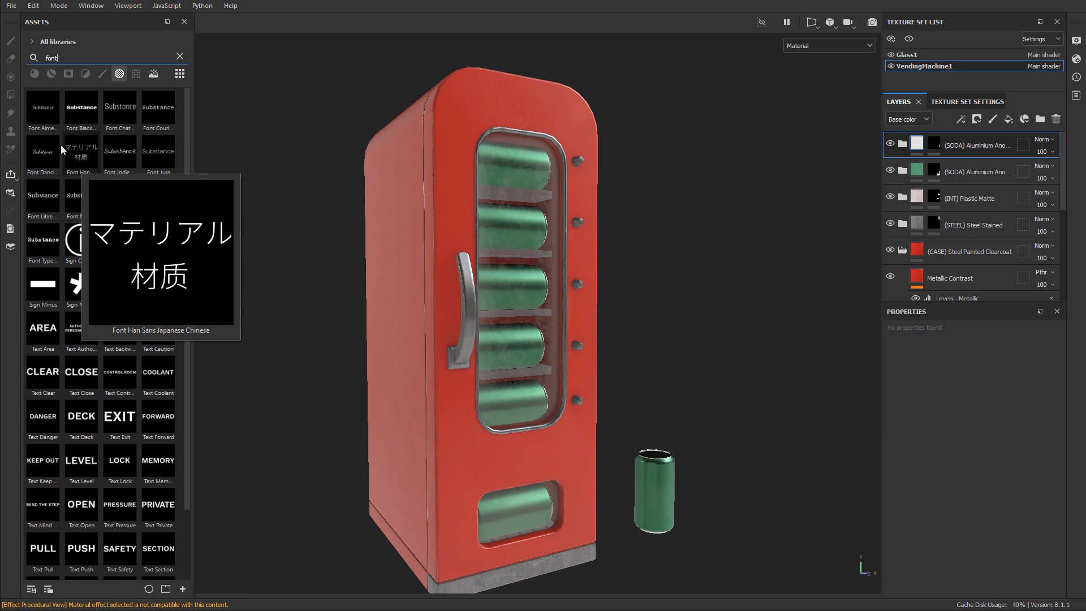
{"action": "mouse_move", "coordinate": [66, 109]}
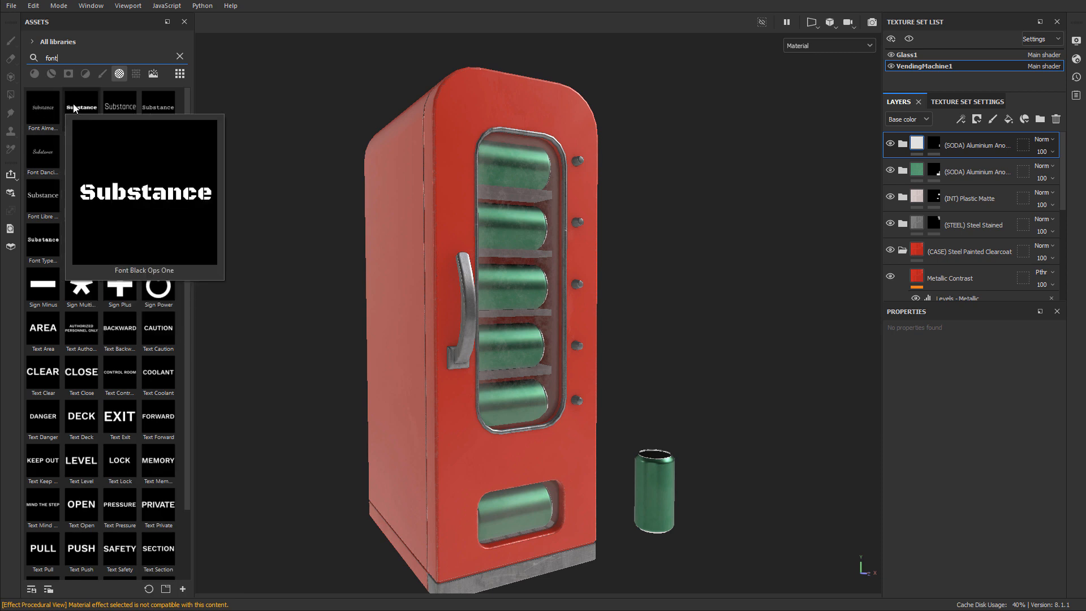
{"action": "mouse_move", "coordinate": [117, 105]}
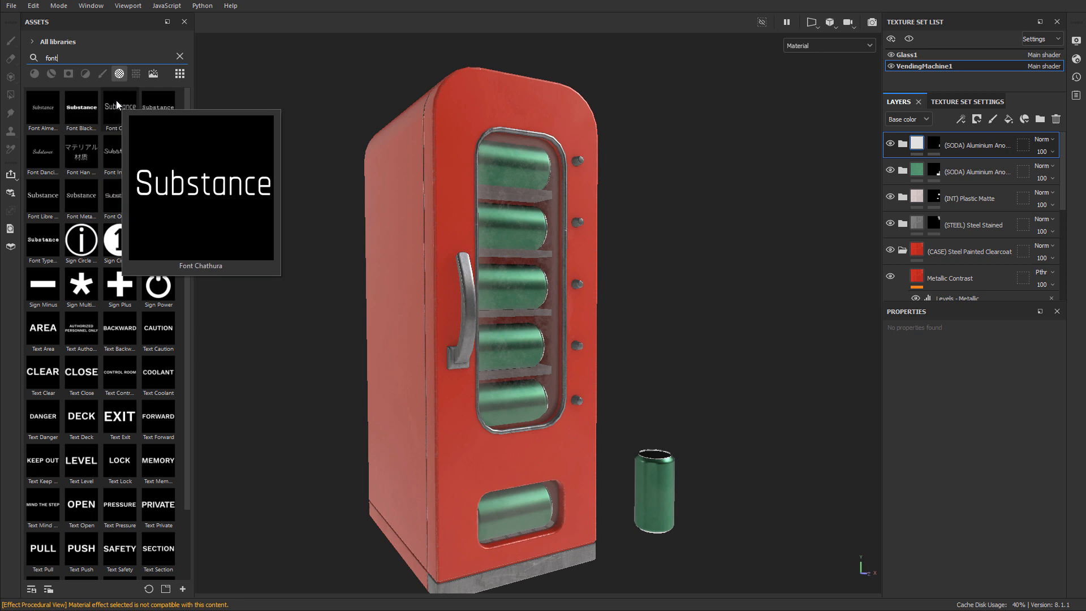
{"action": "left_click", "coordinate": [118, 105]}
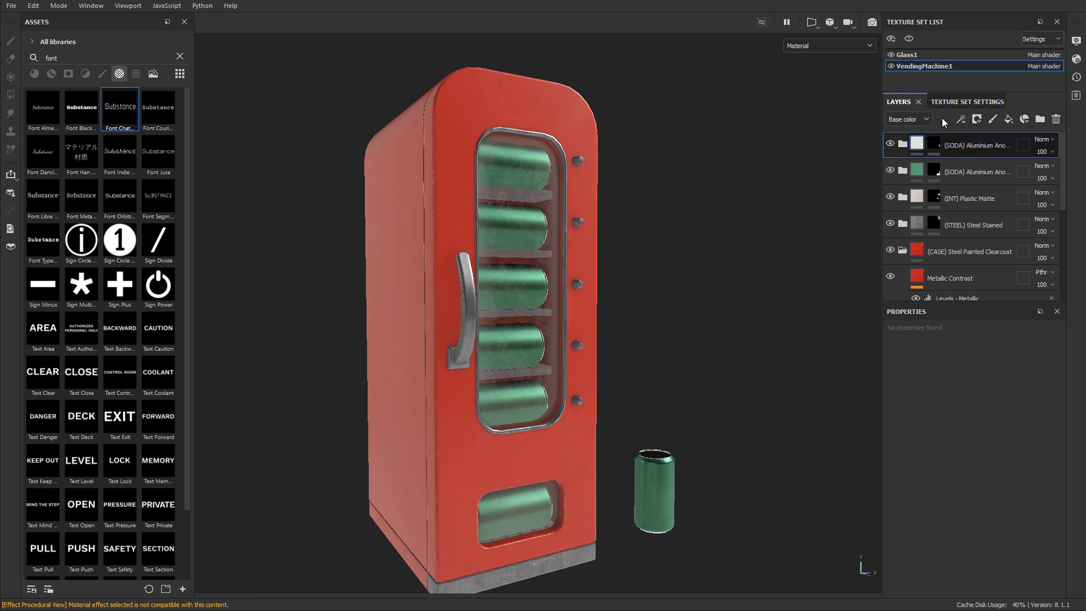
- Add a paint layer at the top of the VendingMachine1 stack and name it Text Option1
{"action": "left_click", "coordinate": [993, 120]}
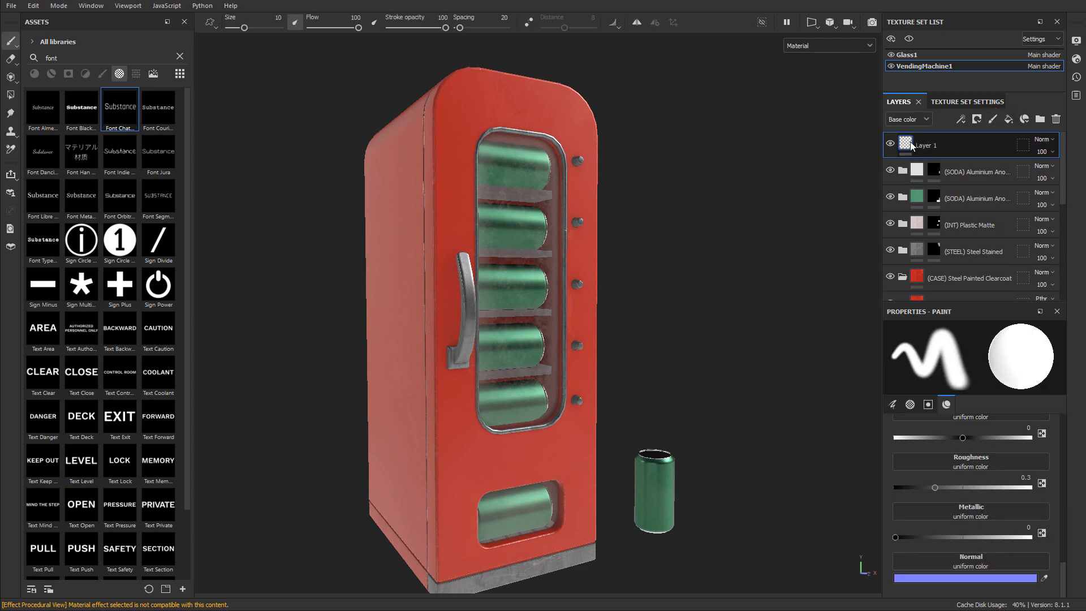
{"action": "double_click", "coordinate": [933, 147]}
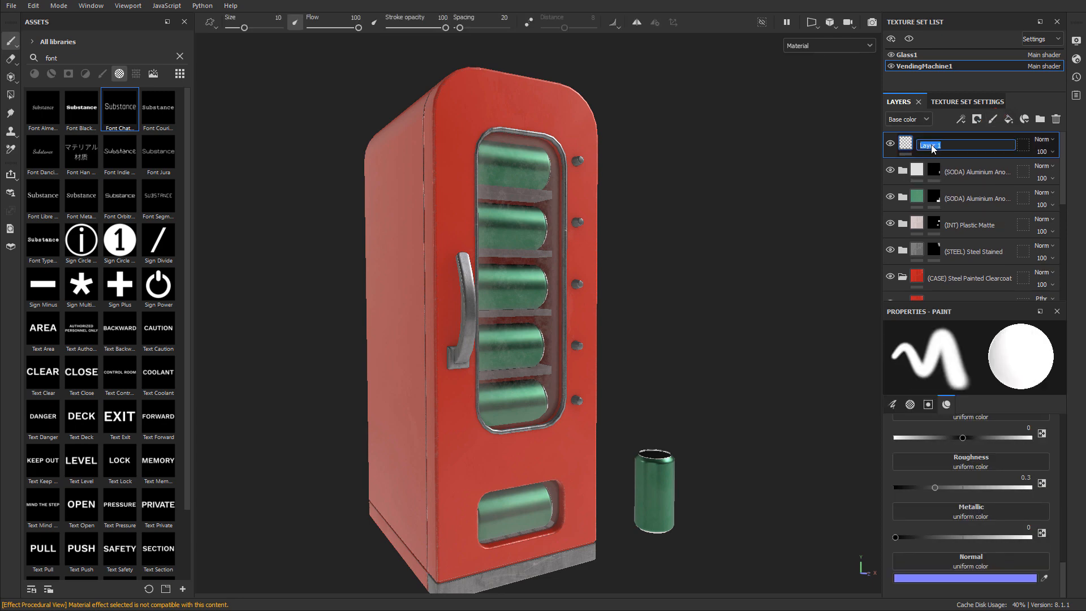
{"action": "type", "text": "Text 0ption1"}
{"action": "key", "text": "Return"}
- Turn off the brush material's height, rough, metal and nrm channels, keeping only color, and check the white base color
{"action": "scroll", "coordinate": [974, 472], "scroll_direction": "up", "scroll_amount": 5}
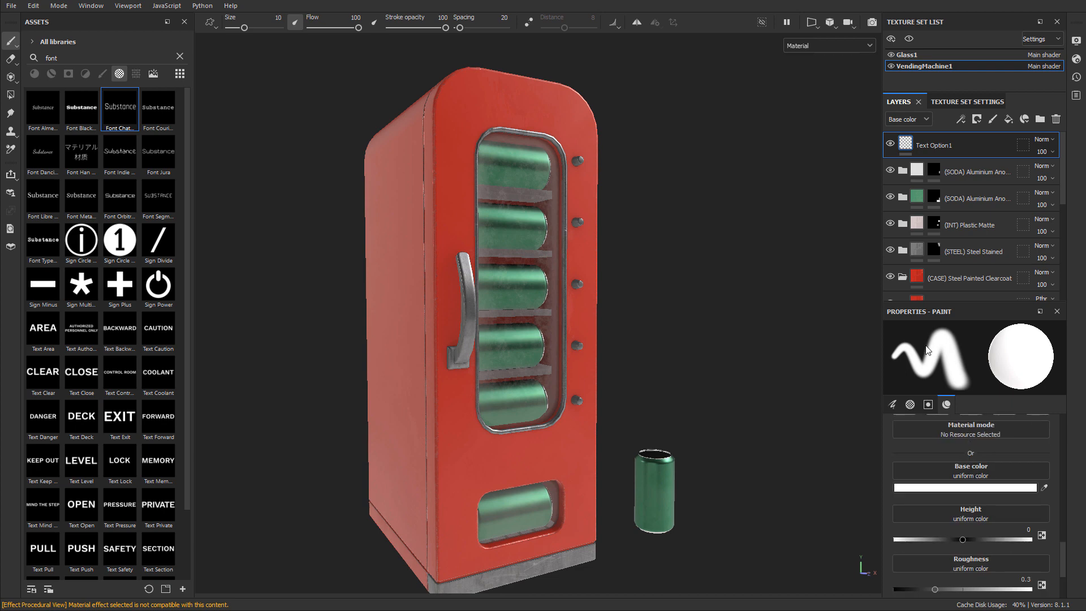
{"action": "scroll", "coordinate": [973, 496], "scroll_direction": "up", "scroll_amount": 6}
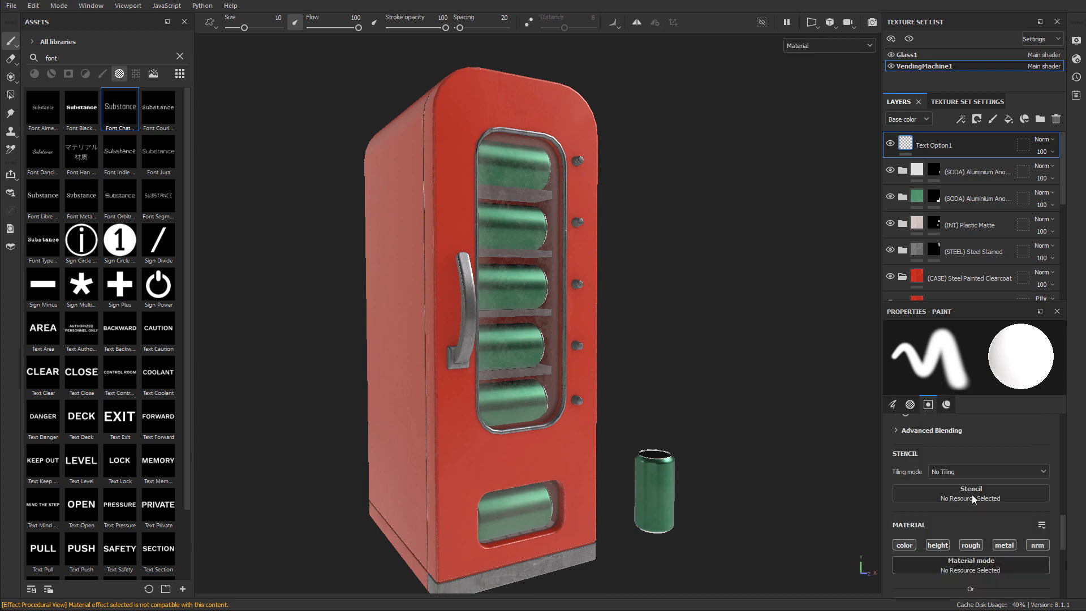
{"action": "scroll", "coordinate": [971, 494], "scroll_direction": "down", "scroll_amount": 5}
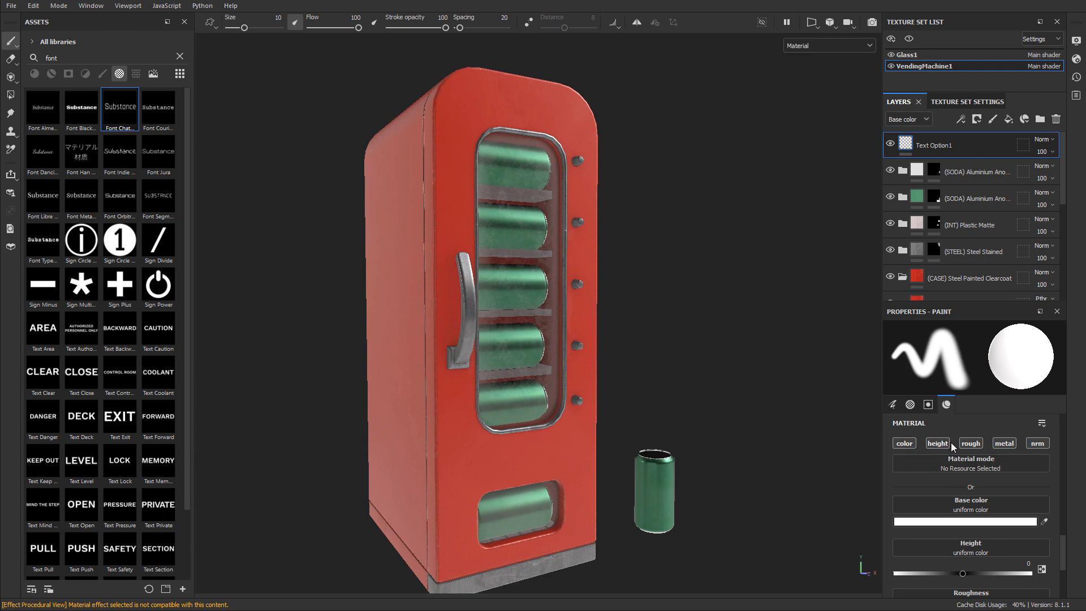
{"action": "left_click", "coordinate": [1039, 445]}
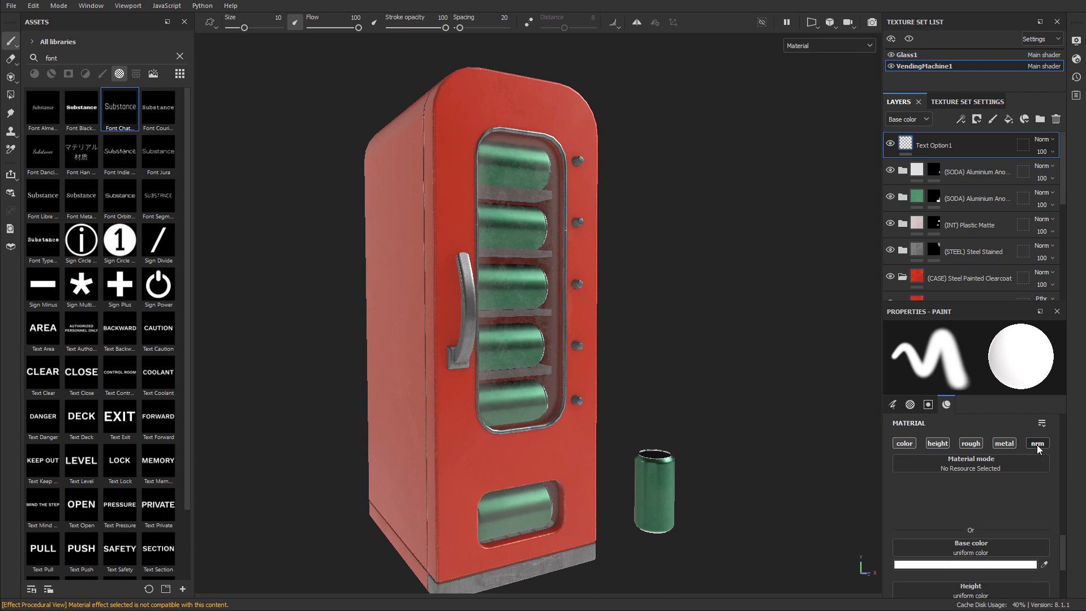
{"action": "left_click", "coordinate": [1006, 443]}
{"action": "left_click", "coordinate": [972, 444]}
{"action": "left_click", "coordinate": [937, 448]}
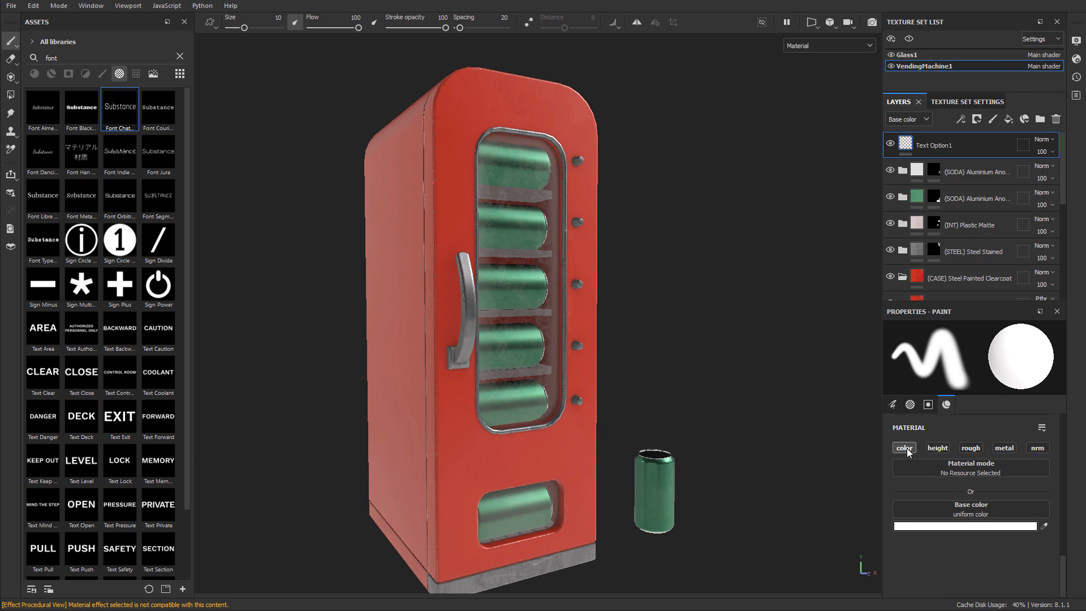
{"action": "left_click", "coordinate": [949, 527]}
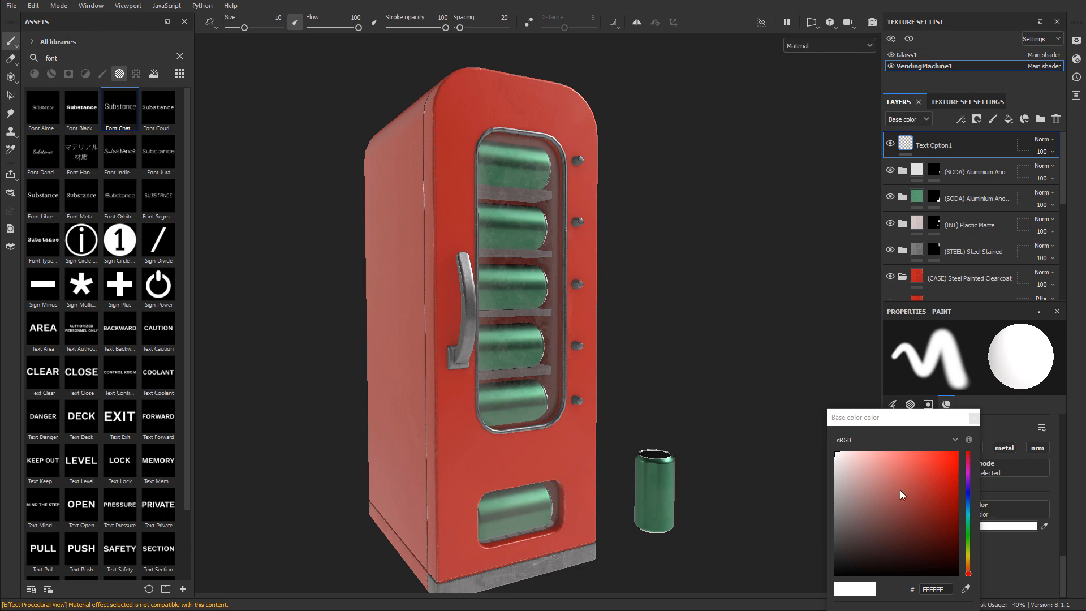
{"action": "left_click", "coordinate": [973, 418]}
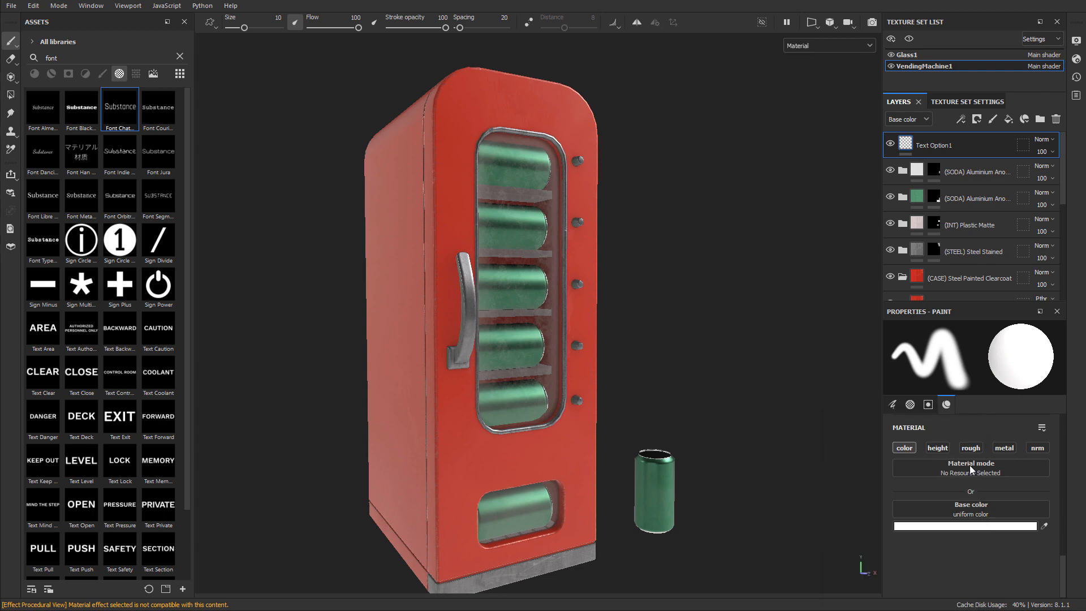
- Replace the brush's default Shape alpha with Font Chathura
{"action": "scroll", "coordinate": [992, 545], "scroll_direction": "up", "scroll_amount": 5}
{"action": "scroll", "coordinate": [992, 545], "scroll_direction": "up", "scroll_amount": 3}
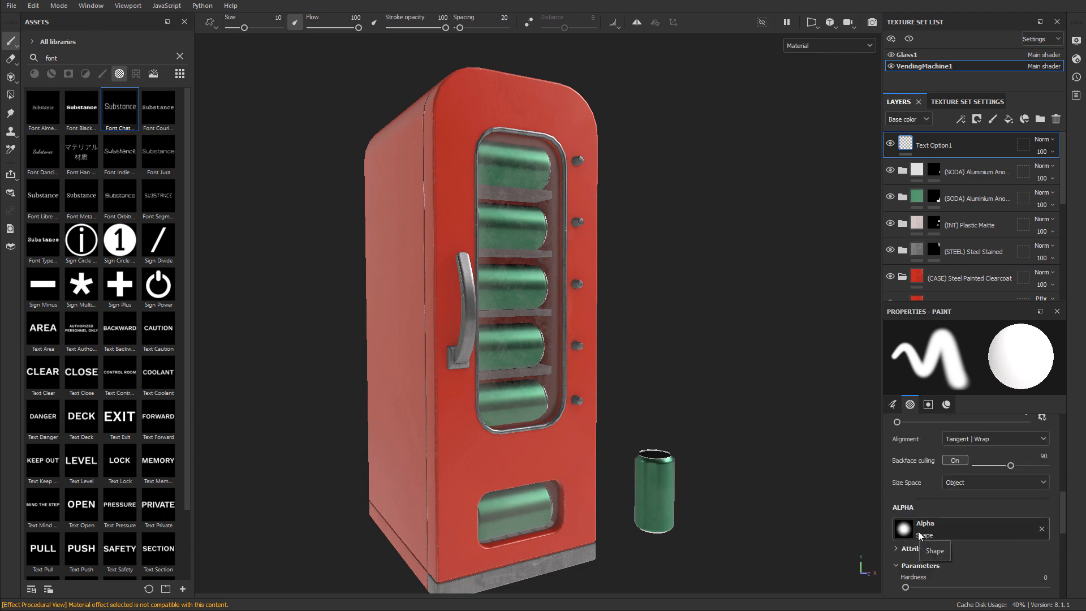
{"action": "mouse_move", "coordinate": [120, 109]}
{"action": "left_click", "coordinate": [116, 109]}
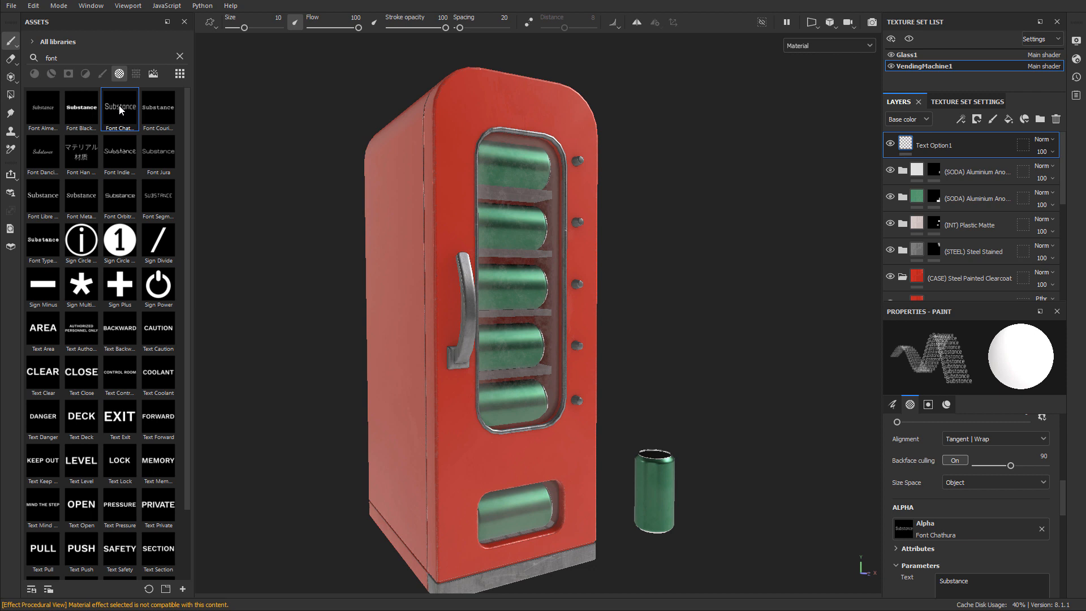
- Change the text parameter of the Font Chathura alpha to ICE COLD
{"action": "scroll", "coordinate": [1006, 518], "scroll_direction": "up", "scroll_amount": 5}
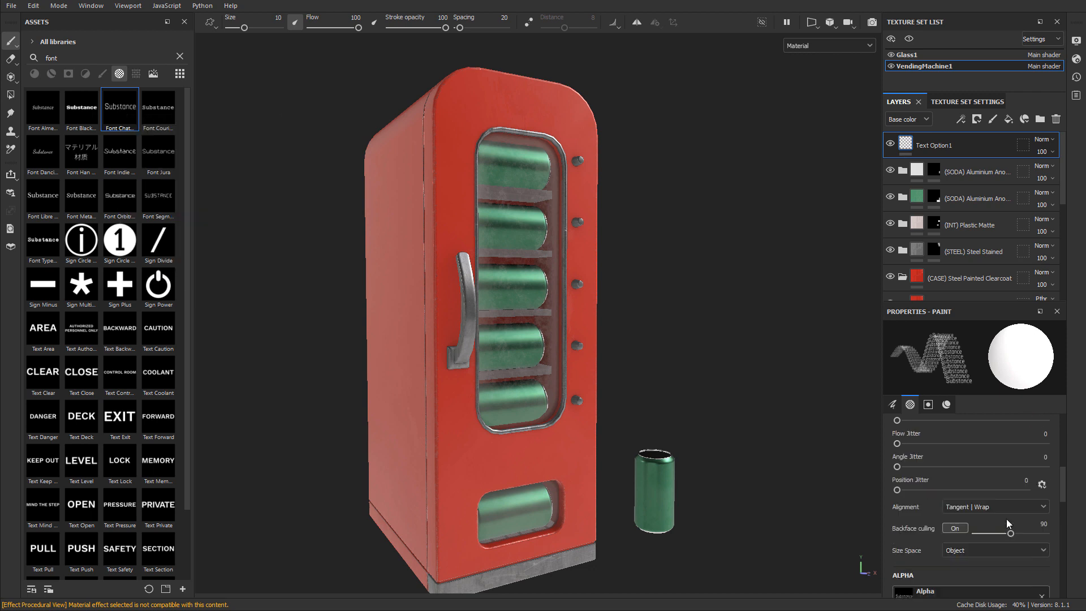
{"action": "scroll", "coordinate": [1006, 518], "scroll_direction": "down", "scroll_amount": 5}
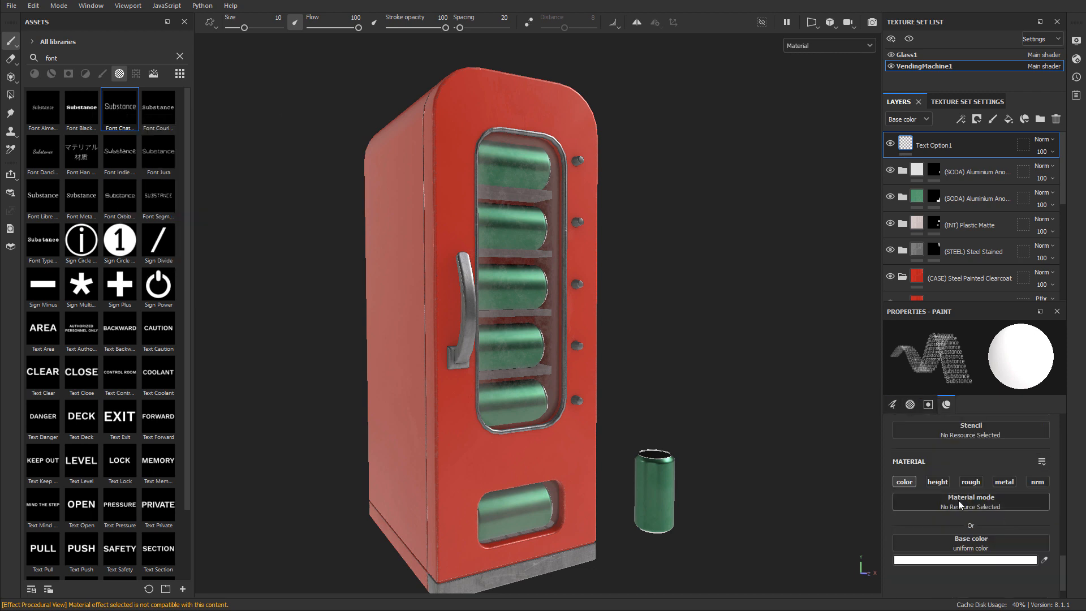
{"action": "scroll", "coordinate": [951, 551], "scroll_direction": "up", "scroll_amount": 3}
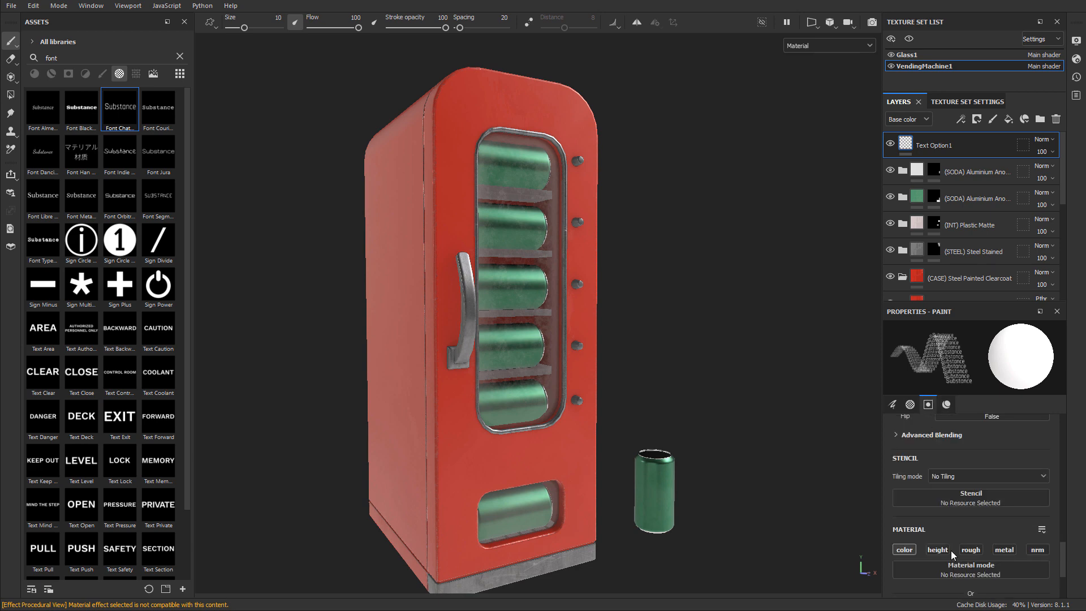
{"action": "scroll", "coordinate": [951, 551], "scroll_direction": "up", "scroll_amount": 3}
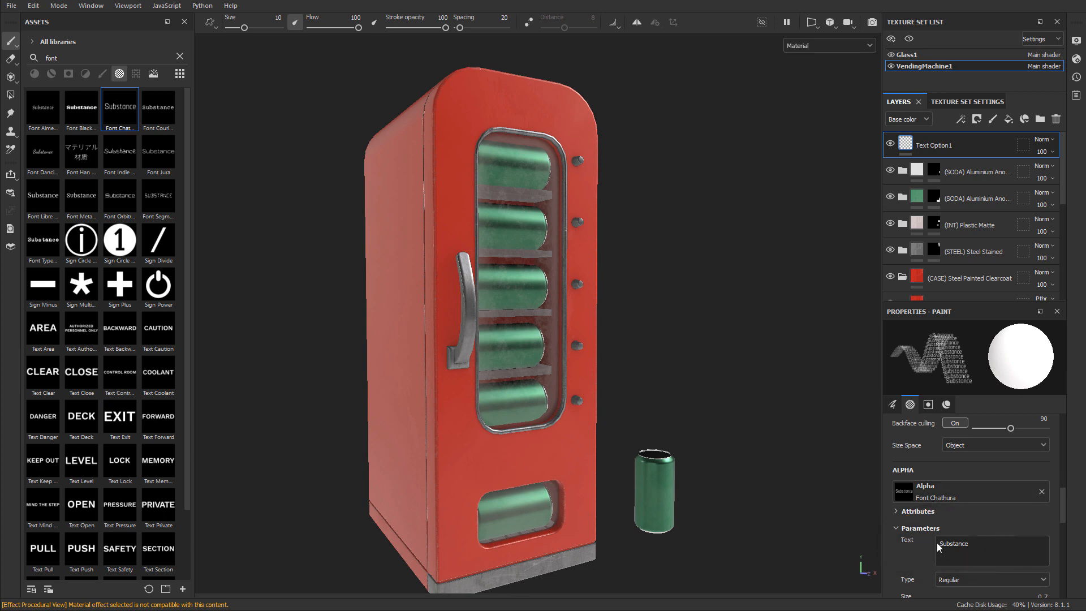
{"action": "left_click", "coordinate": [980, 544]}
{"action": "key", "text": "ctrl+a"}
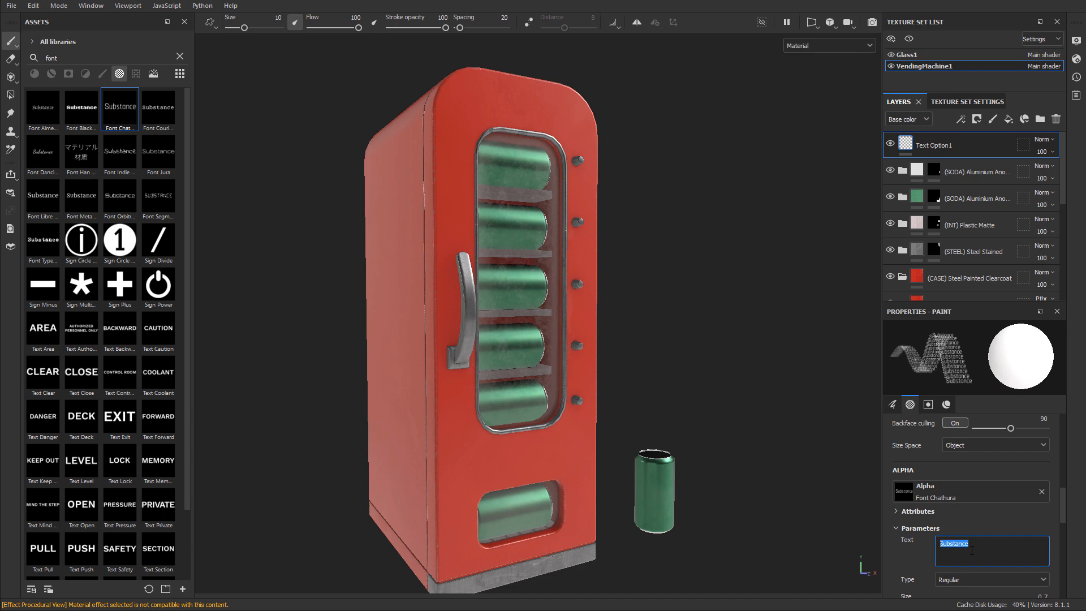
{"action": "type", "text": "ICE COLD"}
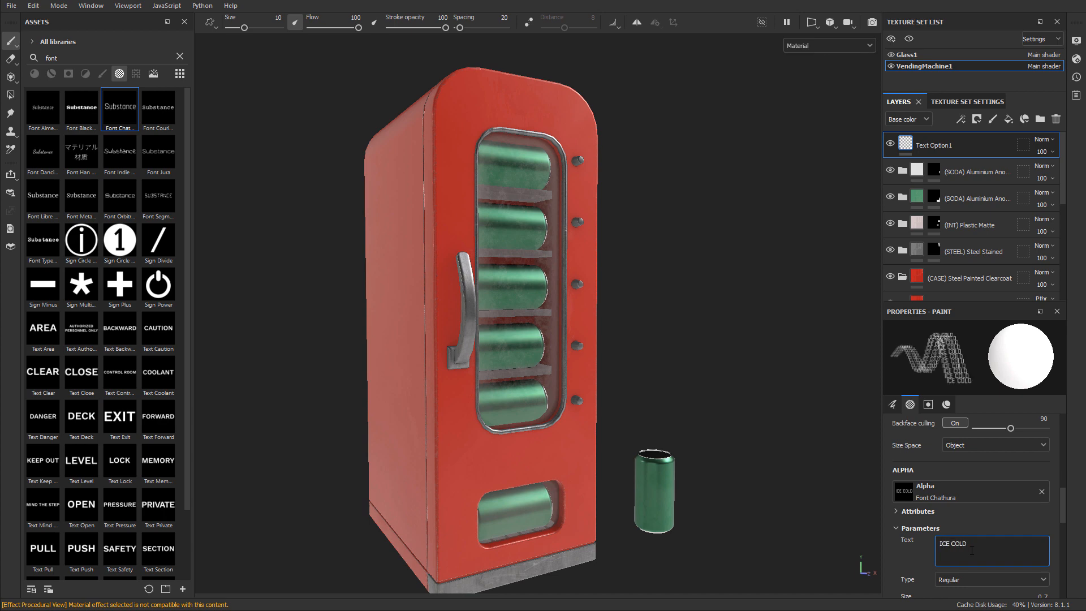
- Try stamping ICE COLD on the vending machine's front below the dispensing opening, and undo the stamp
{"action": "mouse_move", "coordinate": [695, 455]}
{"action": "left_mouse_down", "text": "alt"}
{"action": "mouse_move", "coordinate": [618, 463]}
{"action": "mouse_move", "coordinate": [601, 393]}
{"action": "mouse_move", "coordinate": [576, 422]}
{"action": "left_mouse_up", "text": "alt"}
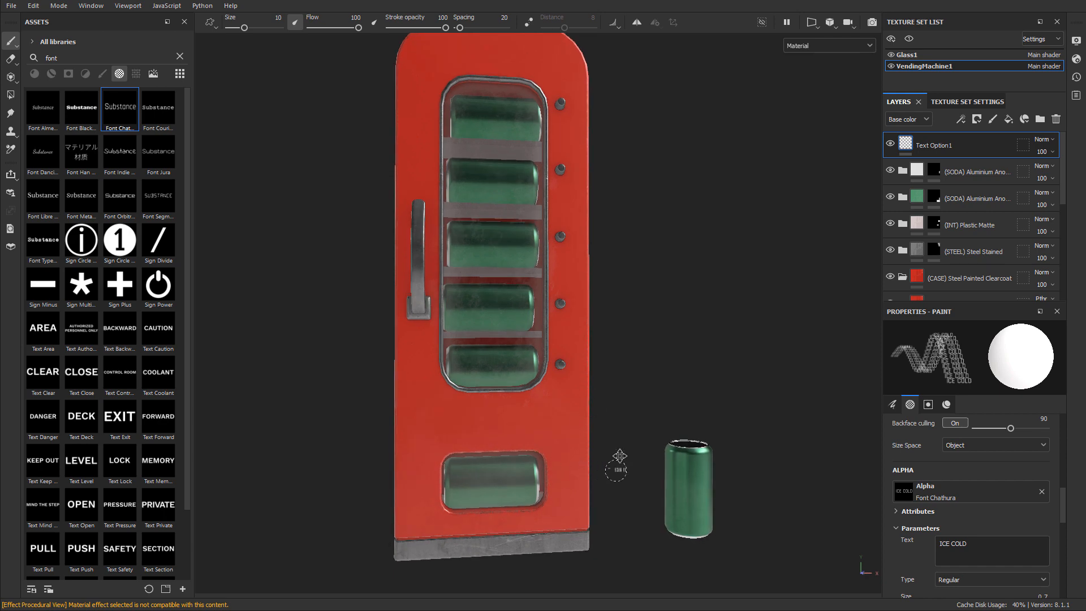
{"action": "scroll", "coordinate": [621, 354], "scroll_direction": "up", "scroll_amount": 2}
{"action": "middle_click_drag", "start_coordinate": [618, 462], "coordinate": [633, 305], "text": "alt"}
{"action": "scroll", "coordinate": [538, 399], "scroll_direction": "up", "scroll_amount": 1}
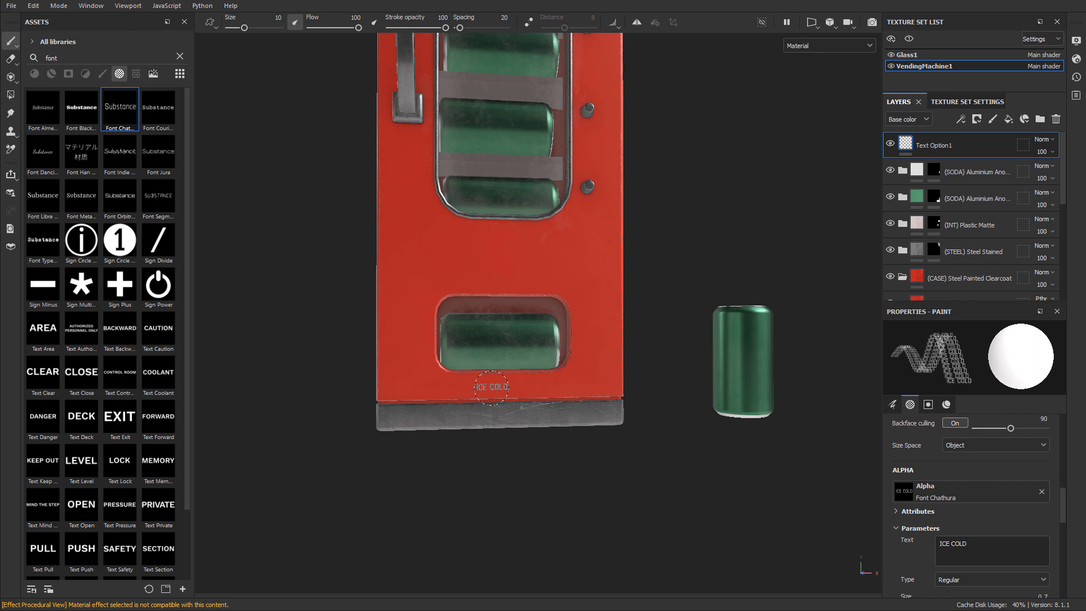
{"action": "left_click", "coordinate": [490, 387]}
{"action": "key", "text": "ctrl"}
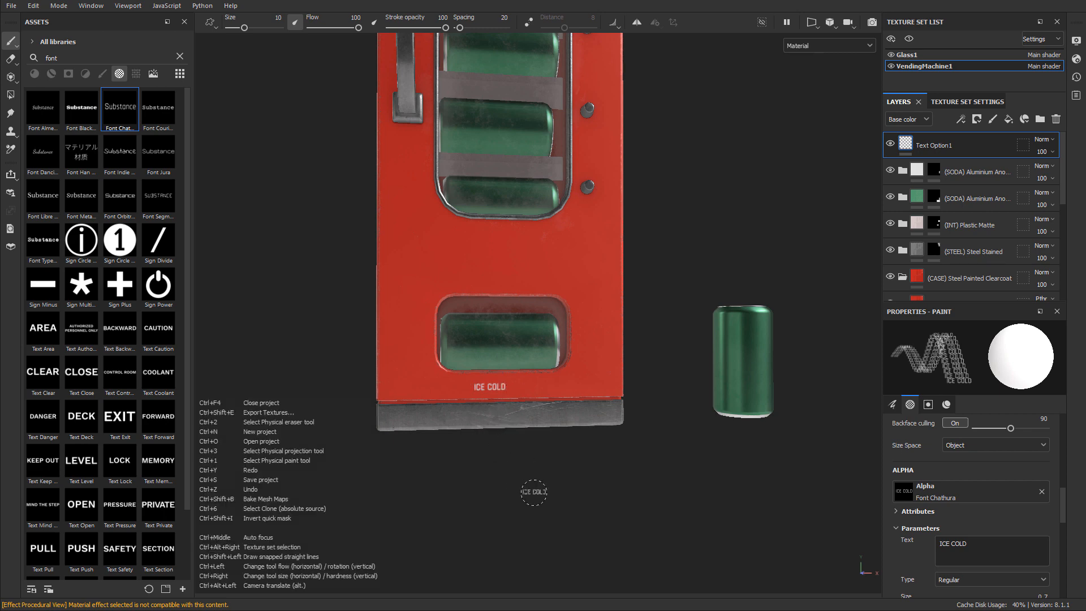
{"action": "key", "text": "ctrl+z"}
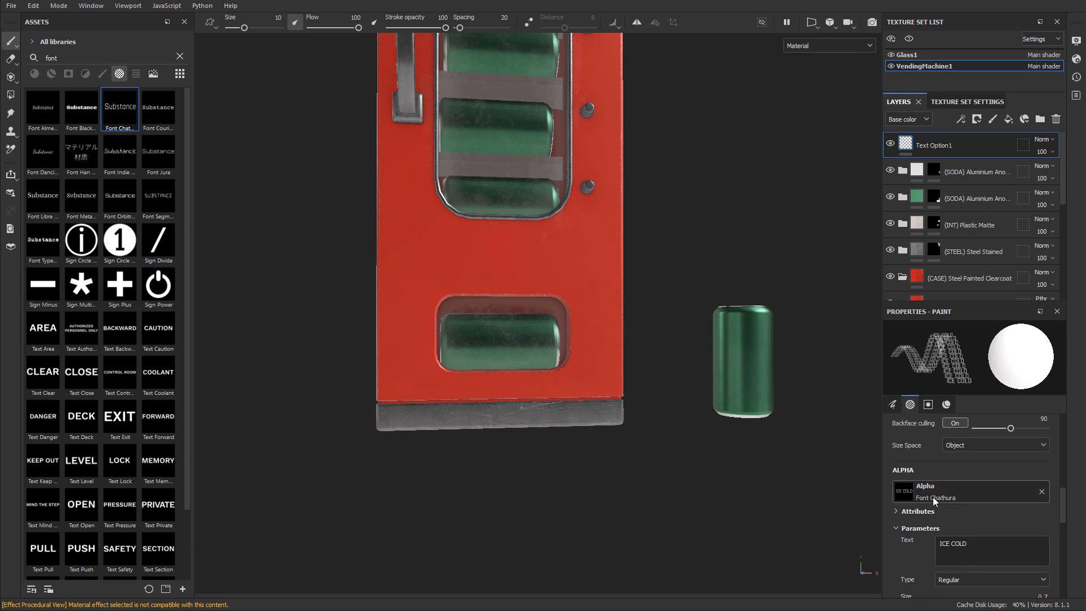
- Set the brush size to about 21.1 for a bigger ICE COLD stamp
{"action": "scroll", "coordinate": [933, 498], "scroll_direction": "up", "scroll_amount": 5}
{"action": "scroll", "coordinate": [933, 499], "scroll_direction": "up", "scroll_amount": 2}
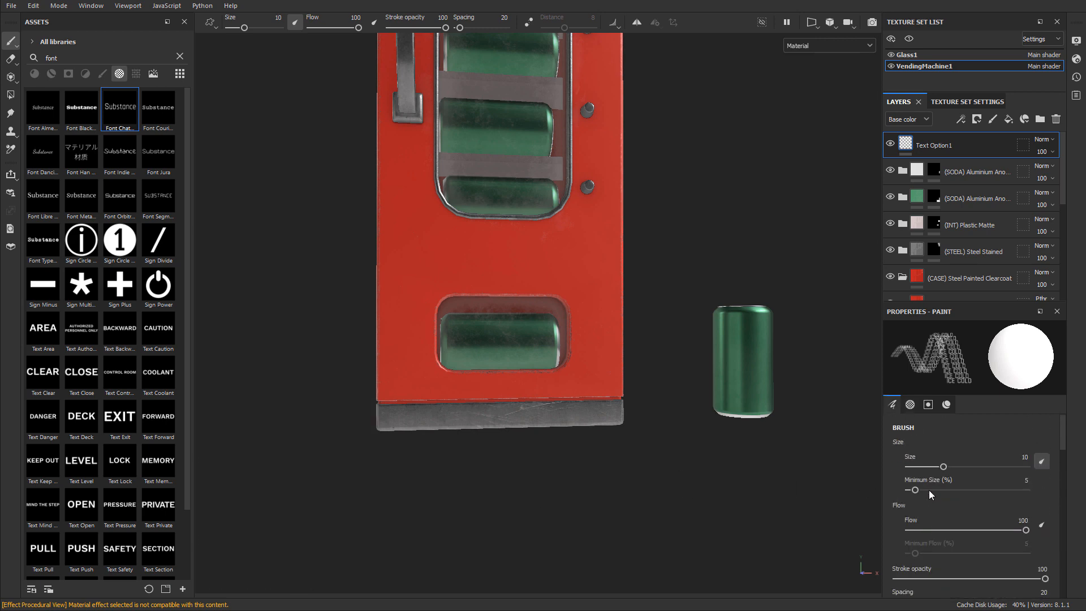
{"action": "left_click_drag", "start_coordinate": [942, 466], "coordinate": [960, 467]}
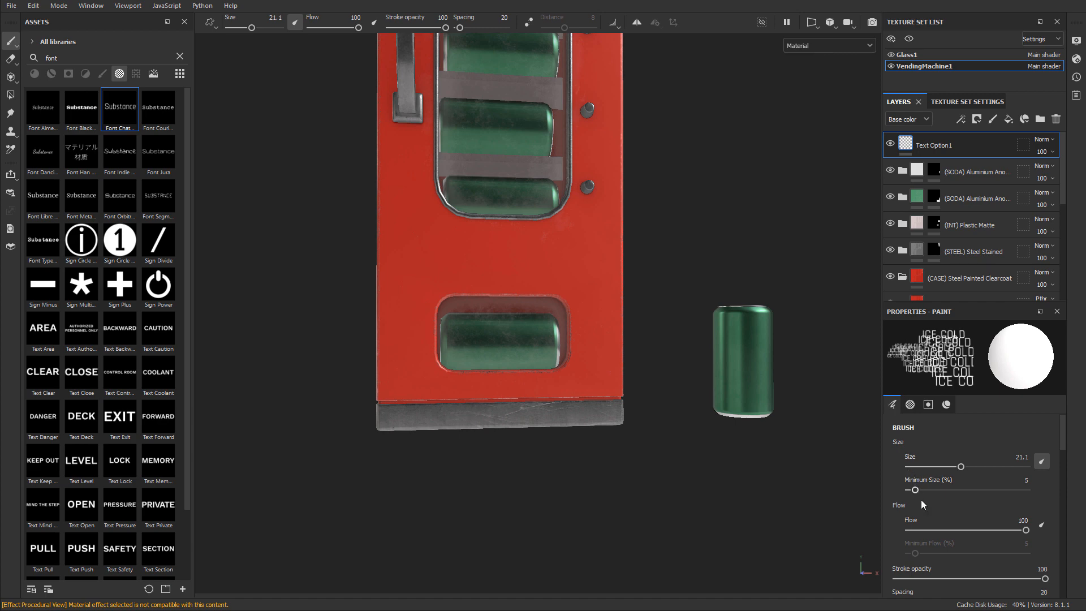
{"action": "scroll", "coordinate": [913, 514], "scroll_direction": "down", "scroll_amount": 1}
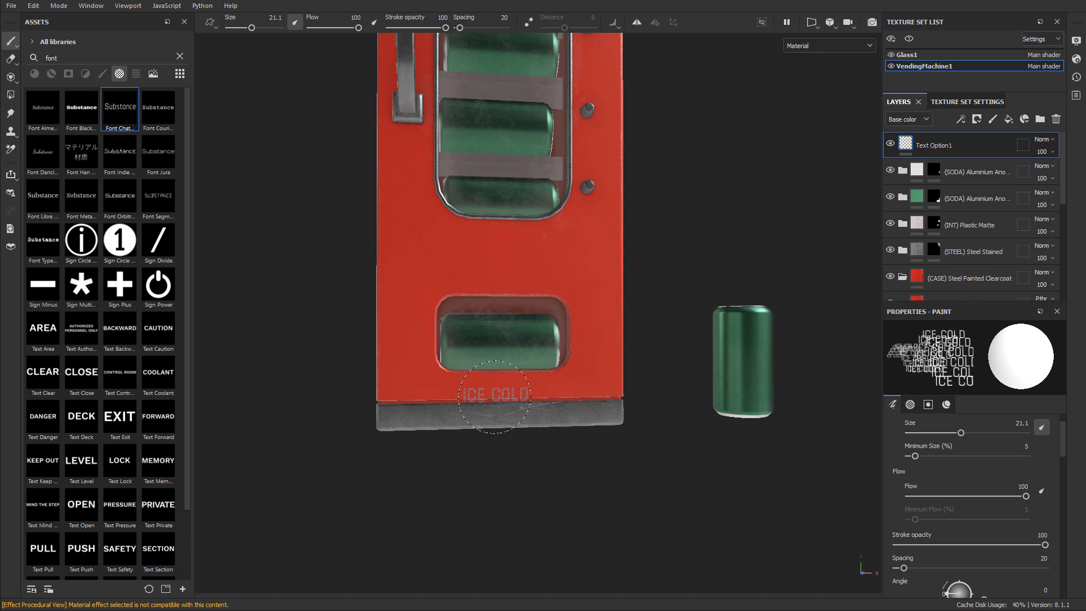
- Adjust the brush interactively over the model to flow 70, angle 297 and size about 50.98
{"action": "left_click_drag", "start_coordinate": [494, 397], "coordinate": [490, 385], "text": "alt"}
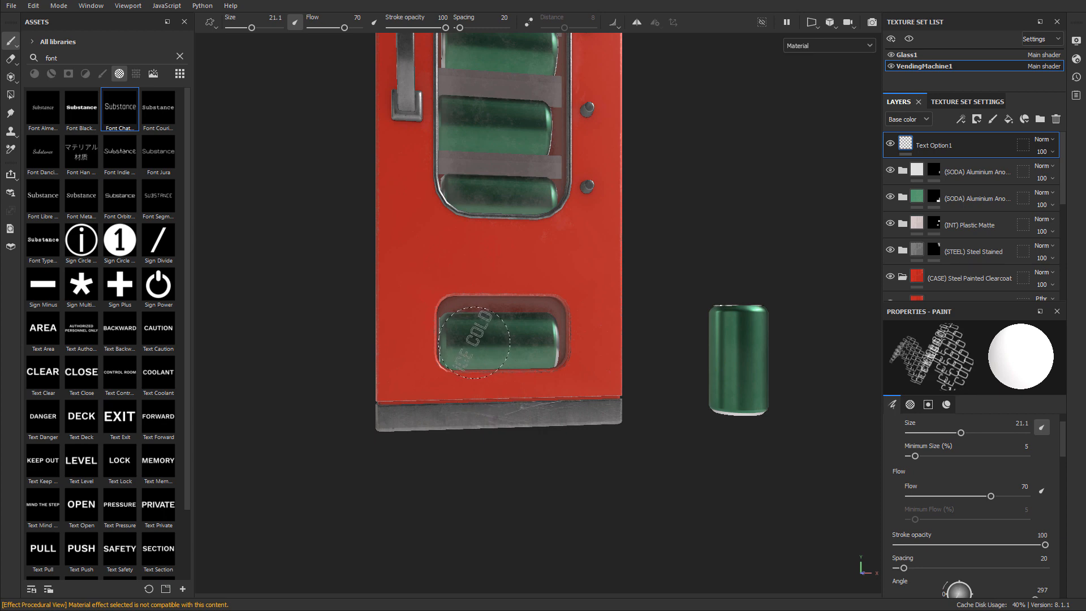
{"action": "right_click_drag", "start_coordinate": [474, 342], "coordinate": [469, 342], "text": "ctrl"}
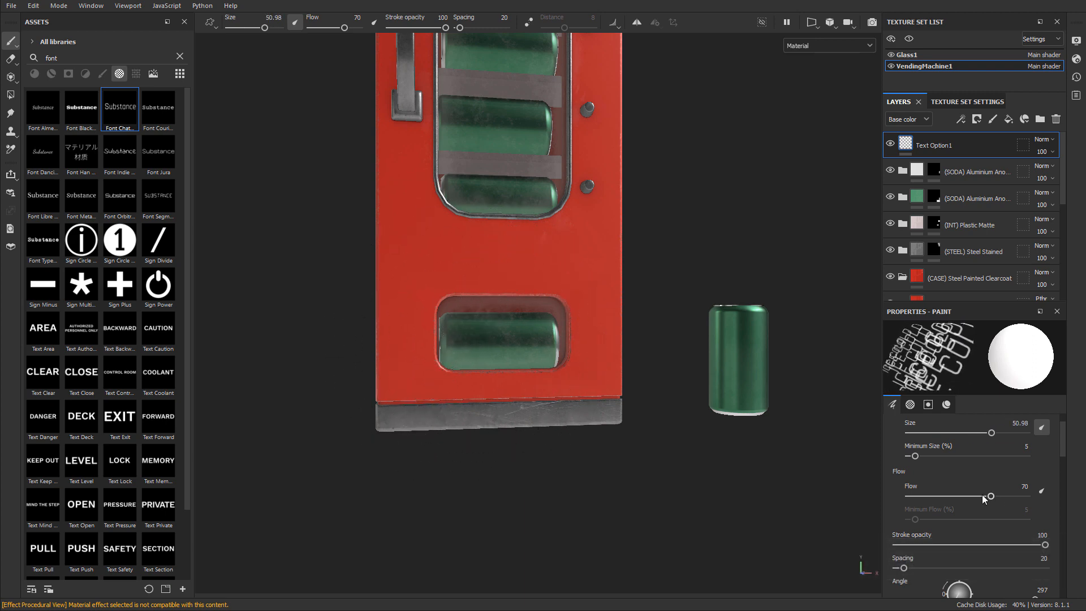
- Reset the brush angle to 0 and reduce the brush size to about 40.44
{"action": "scroll", "coordinate": [934, 469], "scroll_direction": "down", "scroll_amount": 1}
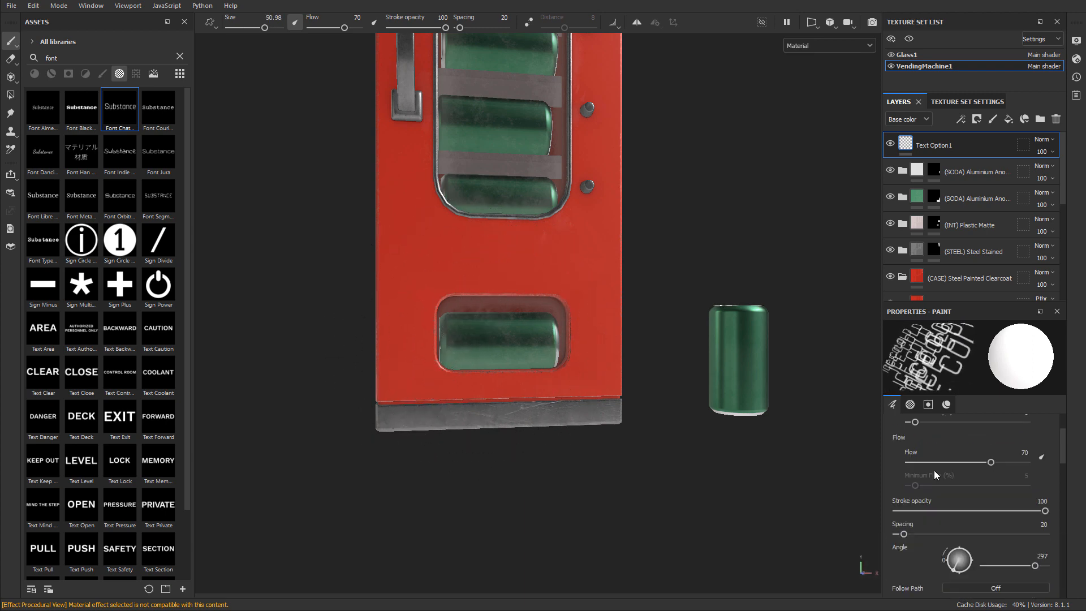
{"action": "scroll", "coordinate": [934, 470], "scroll_direction": "down", "scroll_amount": 3}
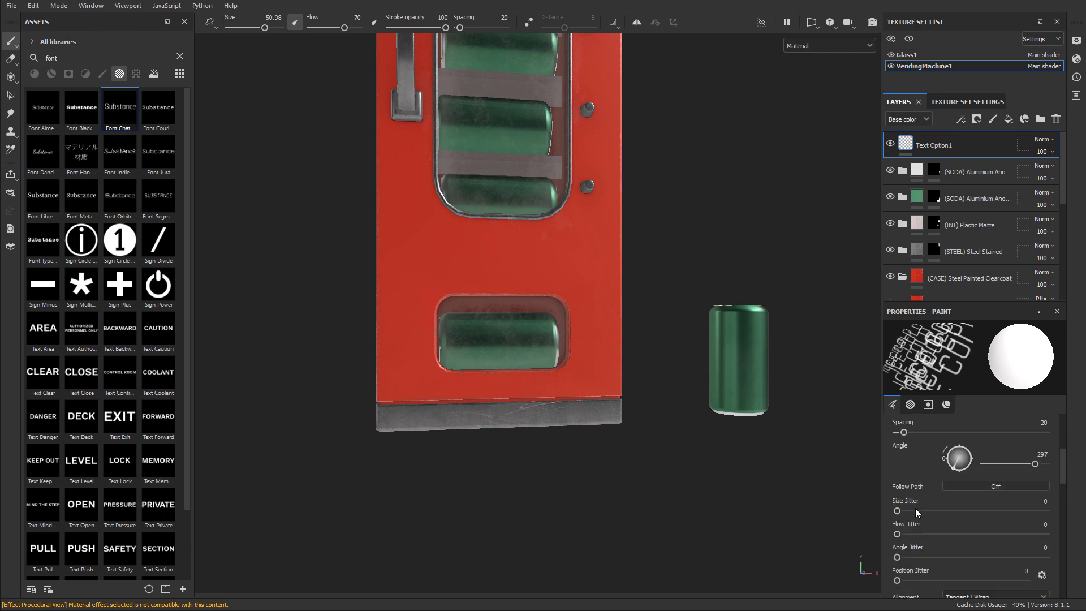
{"action": "scroll", "coordinate": [915, 508], "scroll_direction": "down", "scroll_amount": 6}
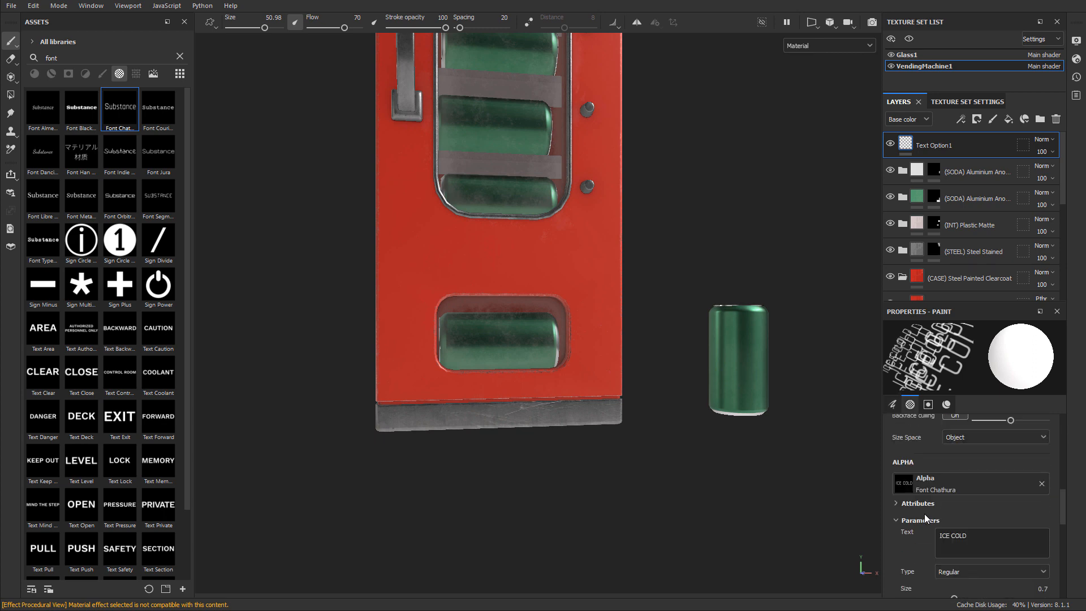
{"action": "scroll", "coordinate": [921, 516], "scroll_direction": "up", "scroll_amount": 4}
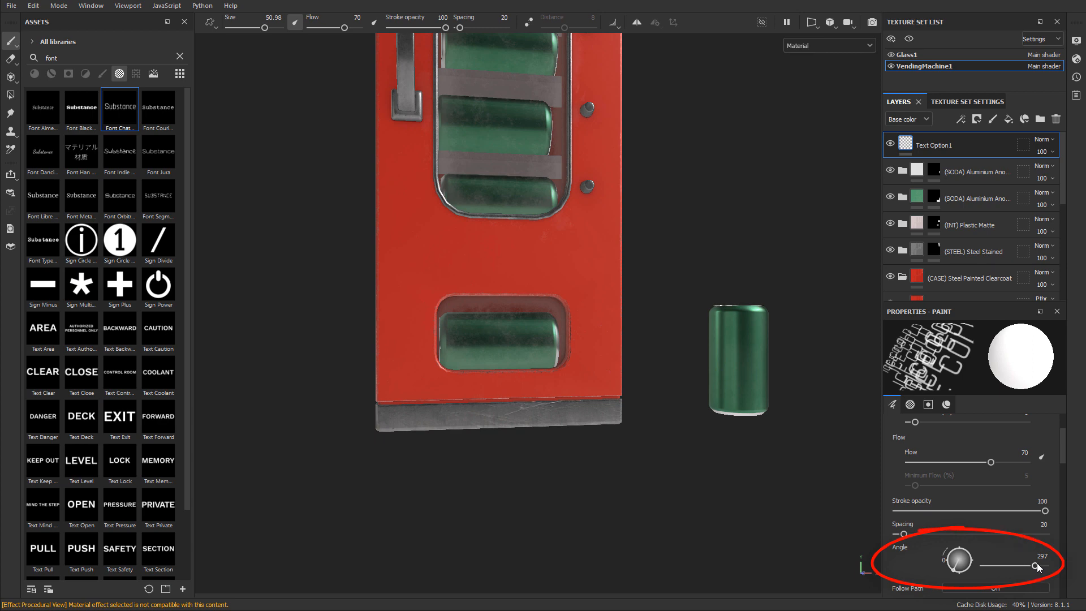
{"action": "mouse_move", "coordinate": [1037, 567]}
{"action": "left_mouse_down"}
{"action": "mouse_move", "coordinate": [1014, 565]}
{"action": "mouse_move", "coordinate": [1056, 565]}
{"action": "mouse_move", "coordinate": [964, 568]}
{"action": "left_mouse_up"}
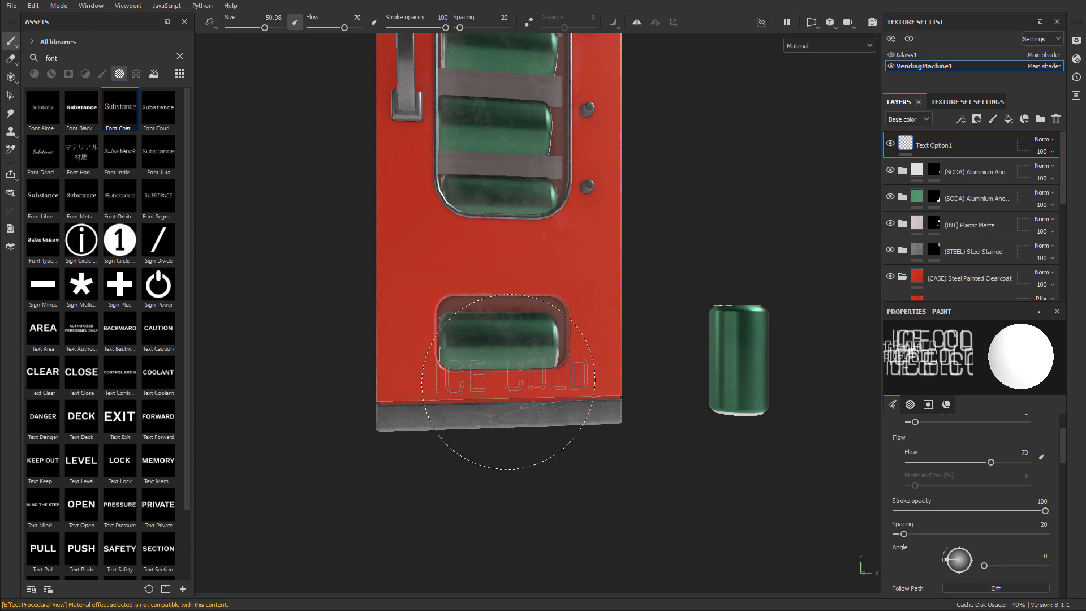
{"action": "key", "text": "ctrl"}
{"action": "mouse_move", "coordinate": [508, 382]}
{"action": "right_mouse_down", "text": "ctrl"}
{"action": "mouse_move", "coordinate": [477, 381]}
{"action": "mouse_move", "coordinate": [519, 382]}
{"action": "right_mouse_up", "text": "ctrl"}
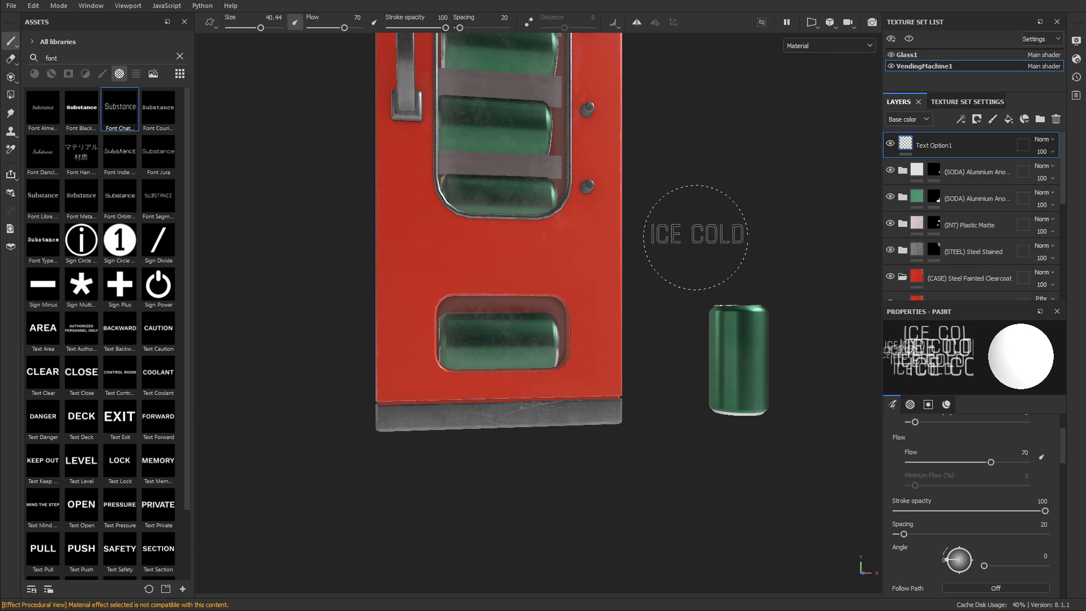
- Switch to an orthographic front view and stamp ICE COLD below the dispensing opening with a brush size of about 30.49
{"action": "left_click", "coordinate": [834, 28]}
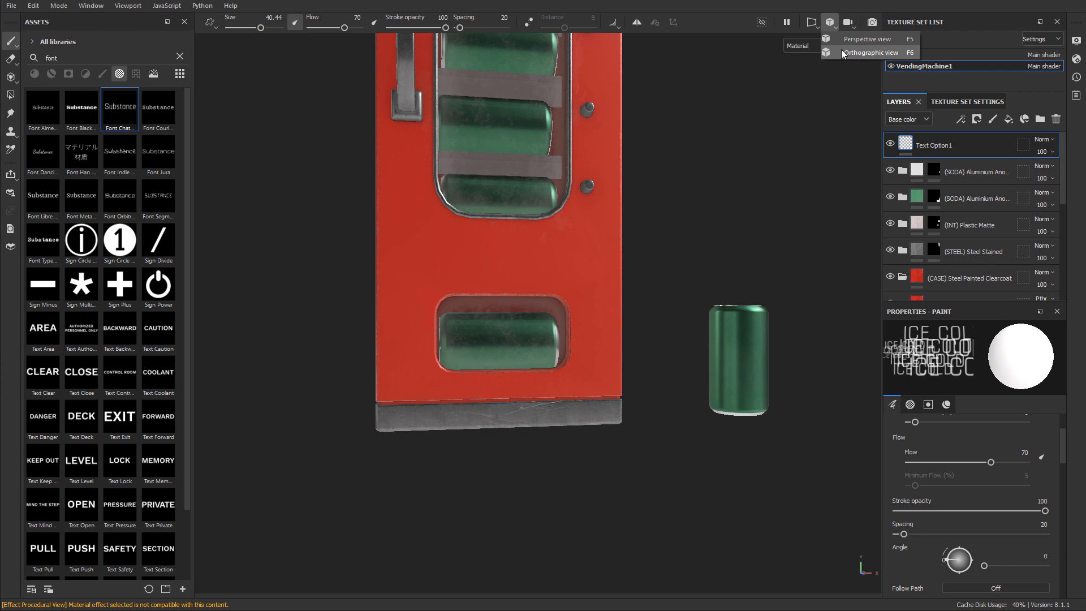
{"action": "left_click", "coordinate": [865, 52]}
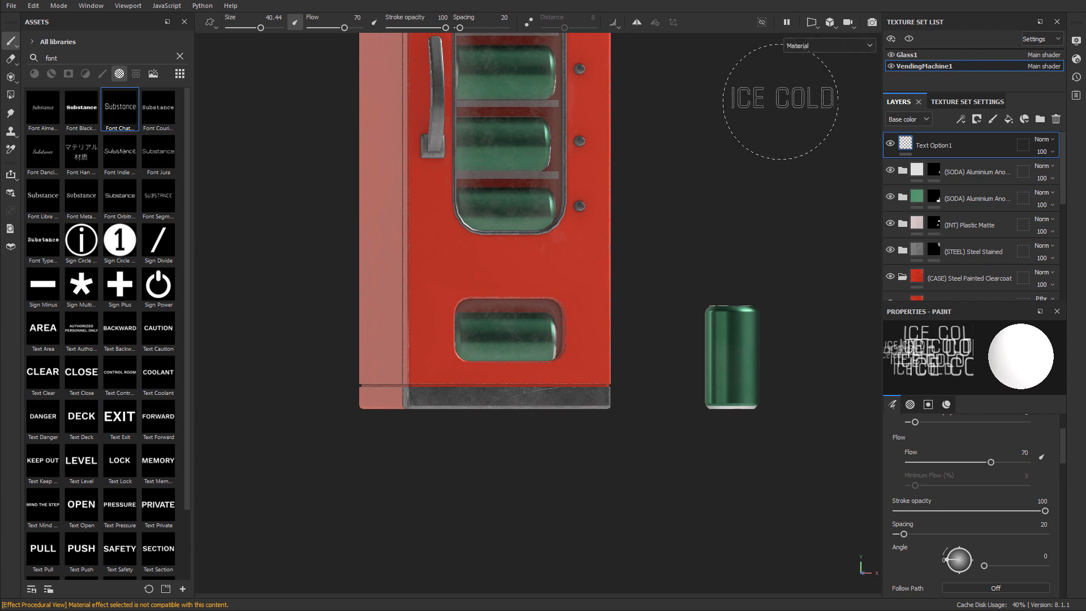
{"action": "mouse_move", "coordinate": [680, 200]}
{"action": "left_mouse_down", "text": "alt"}
{"action": "mouse_move", "coordinate": [694, 209]}
{"action": "mouse_move", "coordinate": [591, 209]}
{"action": "mouse_move", "coordinate": [690, 194]}
{"action": "mouse_move", "coordinate": [613, 199]}
{"action": "mouse_move", "coordinate": [853, 208]}
{"action": "mouse_move", "coordinate": [486, 206]}
{"action": "mouse_move", "coordinate": [592, 205]}
{"action": "left_mouse_up", "text": "alt"}
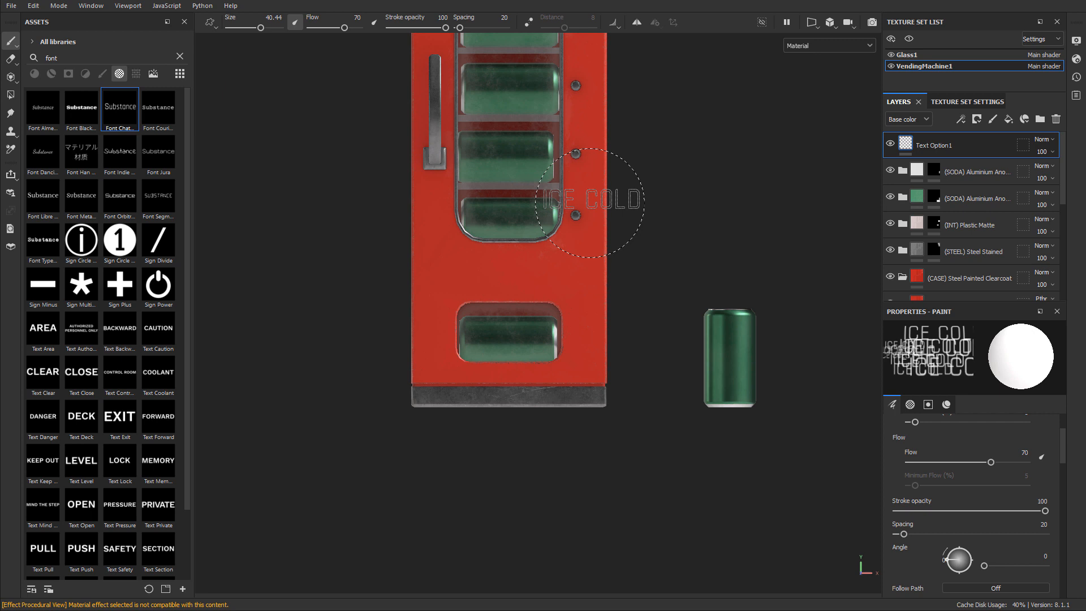
{"action": "mouse_move", "coordinate": [501, 381]}
{"action": "right_mouse_down", "text": "alt"}
{"action": "mouse_move", "coordinate": [536, 382]}
{"action": "mouse_move", "coordinate": [474, 380]}
{"action": "mouse_move", "coordinate": [494, 378]}
{"action": "right_mouse_up", "text": "alt"}
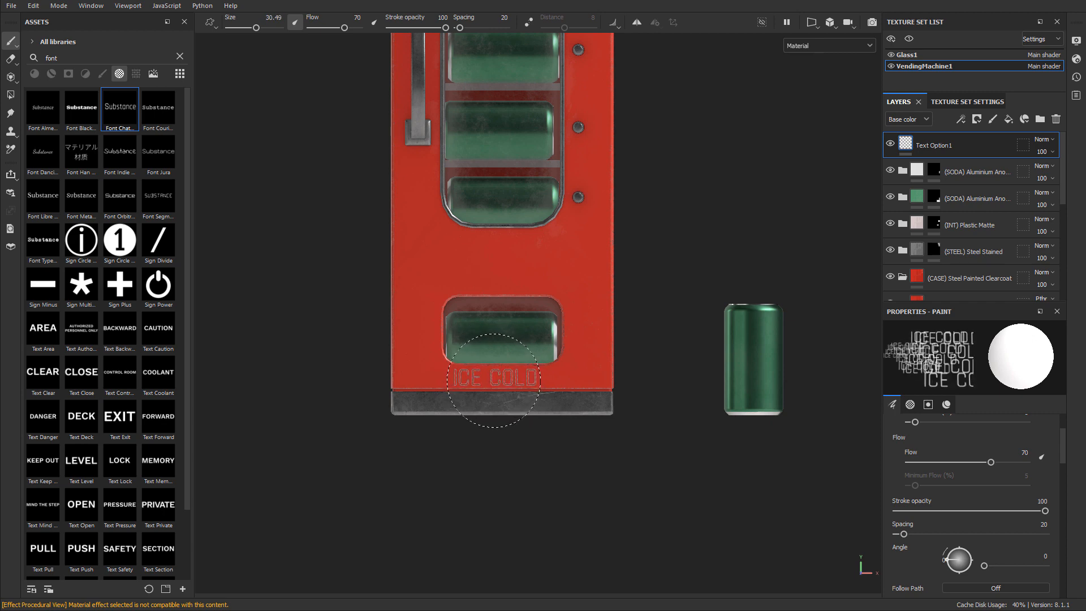
{"action": "left_click", "coordinate": [500, 378]}
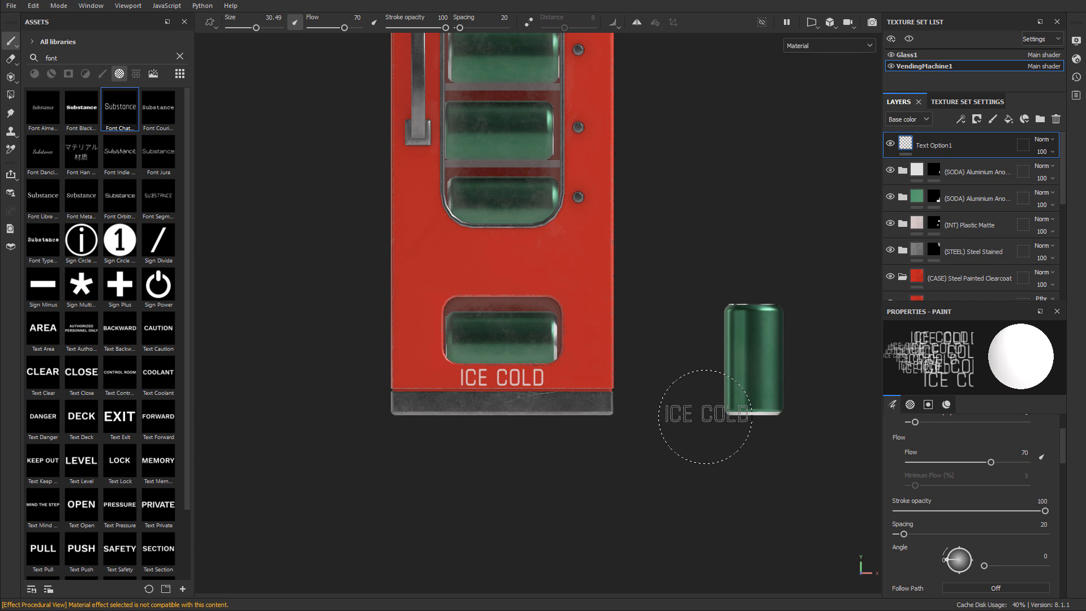
- Return the viewport to the perspective view and orbit to see the stamped text from the machine's side
{"action": "left_click", "coordinate": [829, 23]}
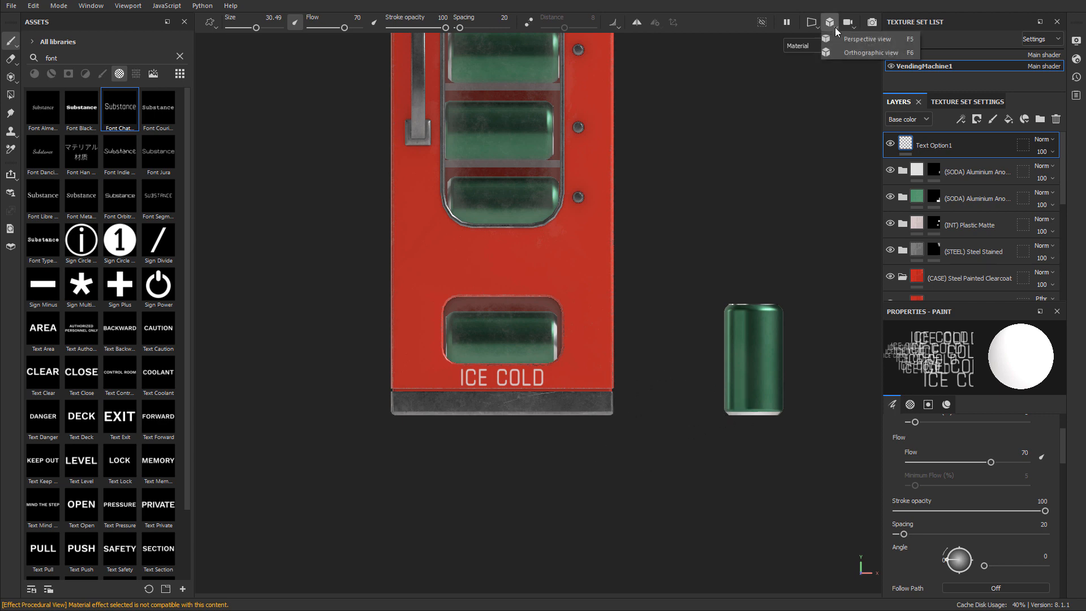
{"action": "scroll", "coordinate": [605, 363], "scroll_direction": "up", "scroll_amount": 2}
{"action": "scroll", "coordinate": [599, 367], "scroll_direction": "up", "scroll_amount": 3}
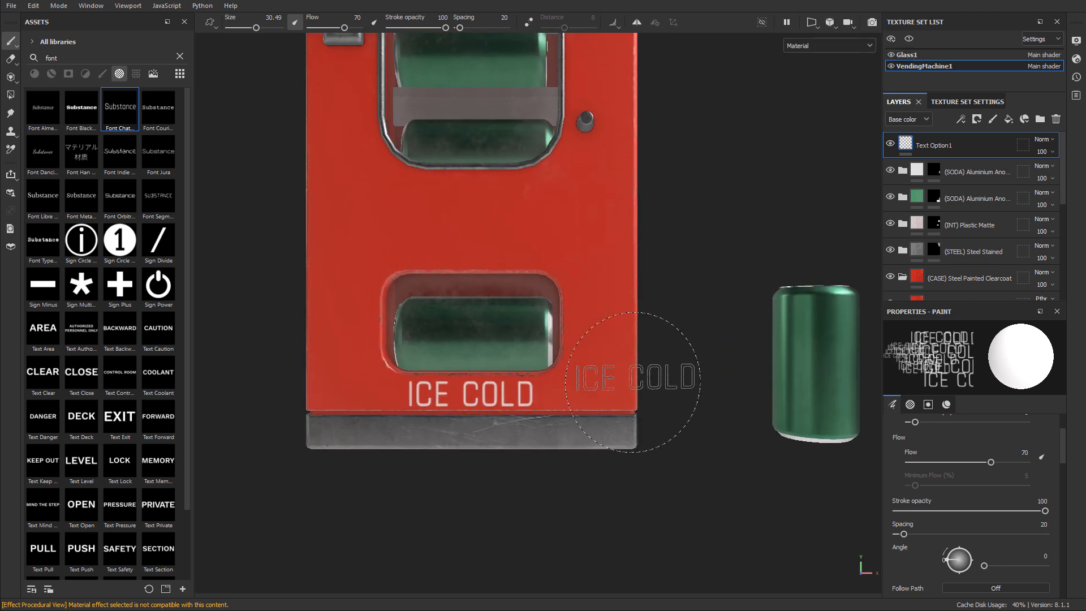
{"action": "right_click", "coordinate": [595, 376]}
{"action": "mouse_move", "coordinate": [595, 376]}
{"action": "left_mouse_down", "text": "alt"}
{"action": "mouse_move", "coordinate": [579, 359]}
{"action": "mouse_move", "coordinate": [635, 325]}
{"action": "mouse_move", "coordinate": [576, 296]}
{"action": "mouse_move", "coordinate": [622, 326]}
{"action": "mouse_move", "coordinate": [660, 322]}
{"action": "mouse_move", "coordinate": [631, 342]}
{"action": "mouse_move", "coordinate": [544, 337]}
{"action": "left_mouse_up", "text": "alt"}
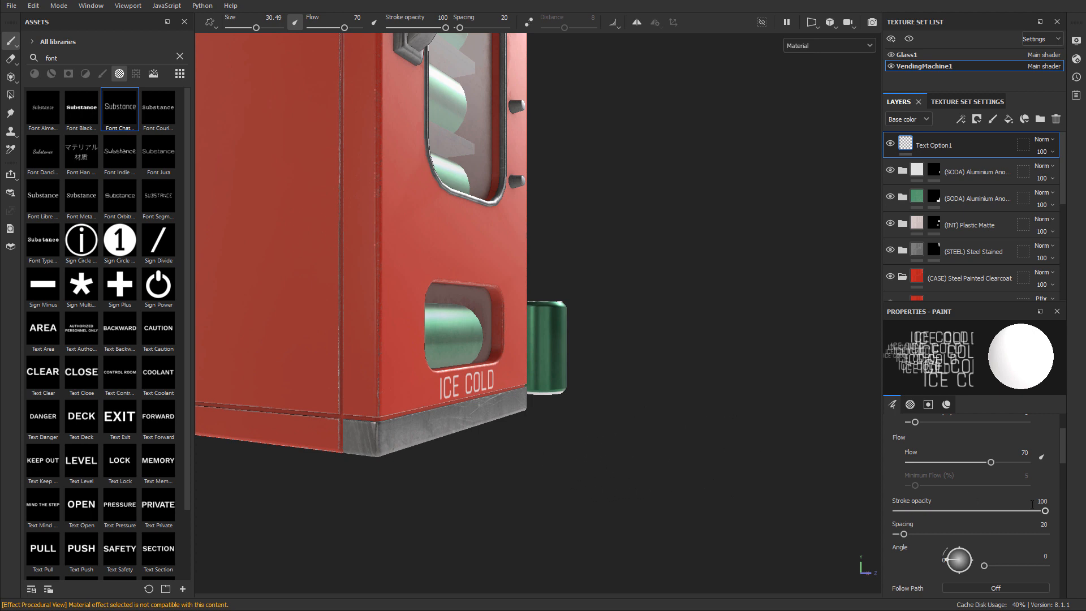
- Try enabling the height and roughness channels of the paint material, and turn both off again
{"action": "scroll", "coordinate": [1063, 440], "scroll_direction": "up", "scroll_amount": 2}
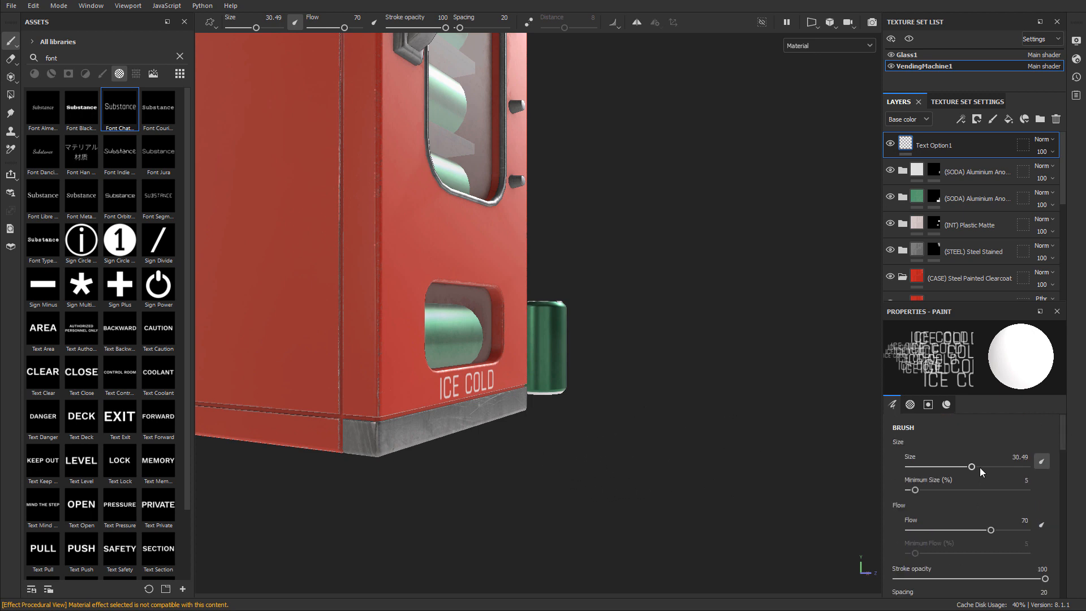
{"action": "scroll", "coordinate": [975, 477], "scroll_direction": "down", "scroll_amount": 10}
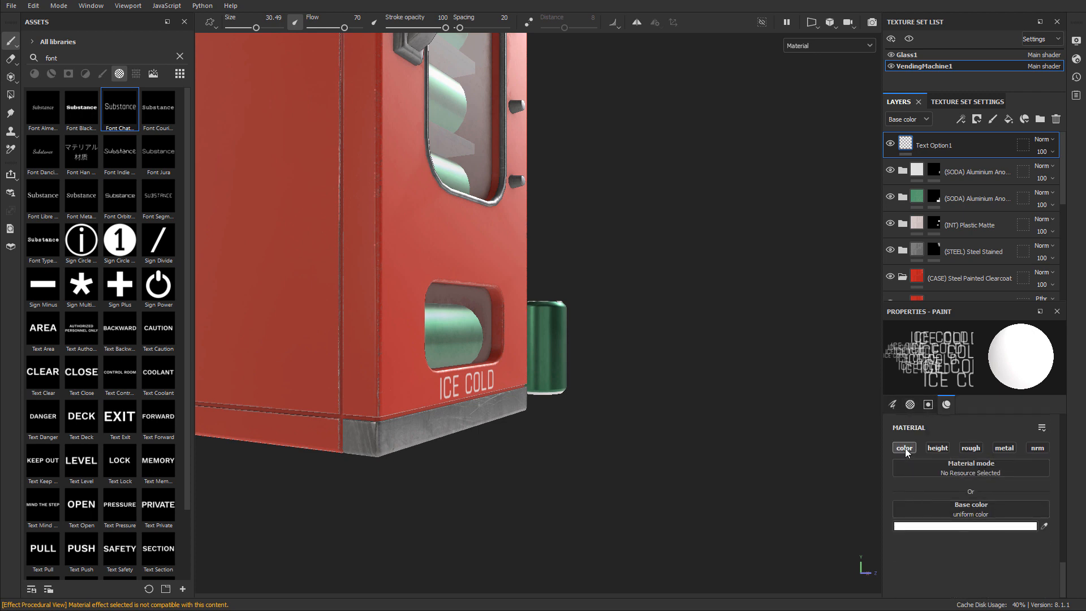
{"action": "left_click", "coordinate": [937, 448]}
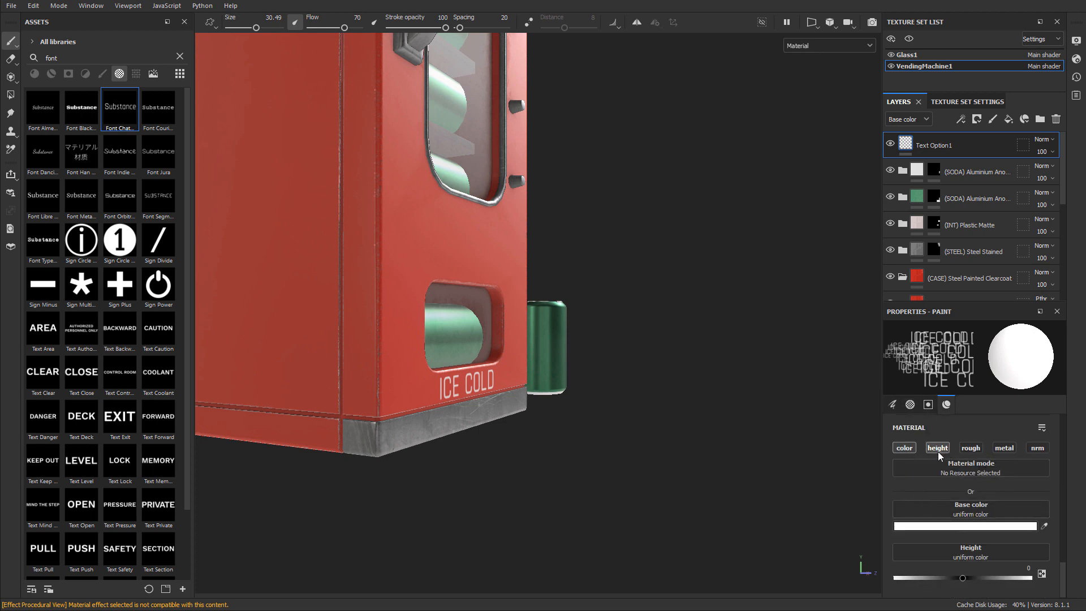
{"action": "left_click", "coordinate": [937, 449]}
{"action": "left_click", "coordinate": [970, 448]}
{"action": "left_click", "coordinate": [971, 447]}
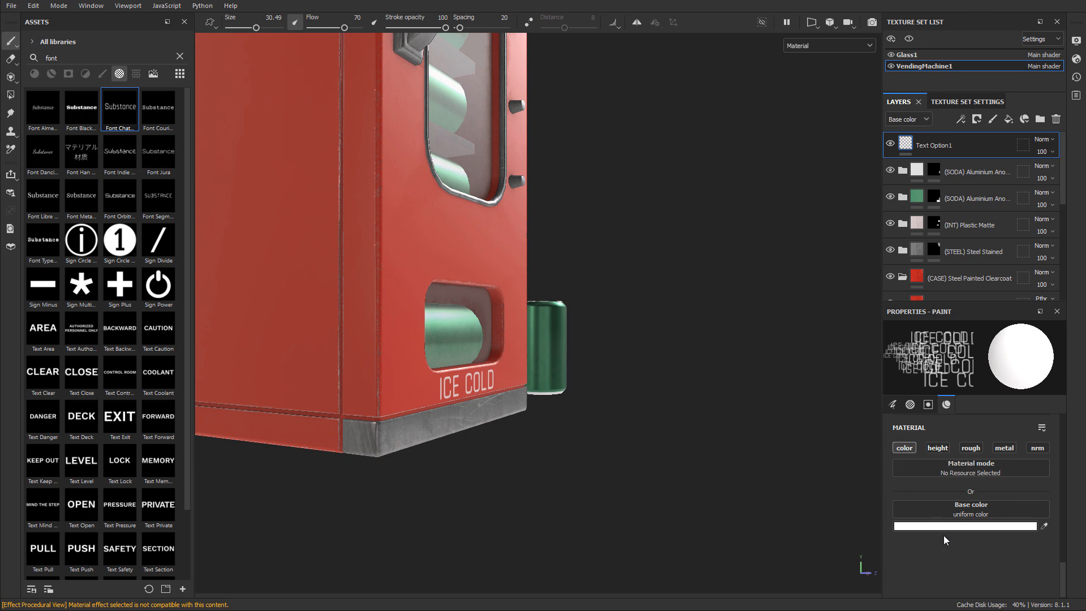
- Set the paint's base color to red DD1515
{"action": "left_click", "coordinate": [941, 527]}
{"action": "left_click", "coordinate": [941, 470]}
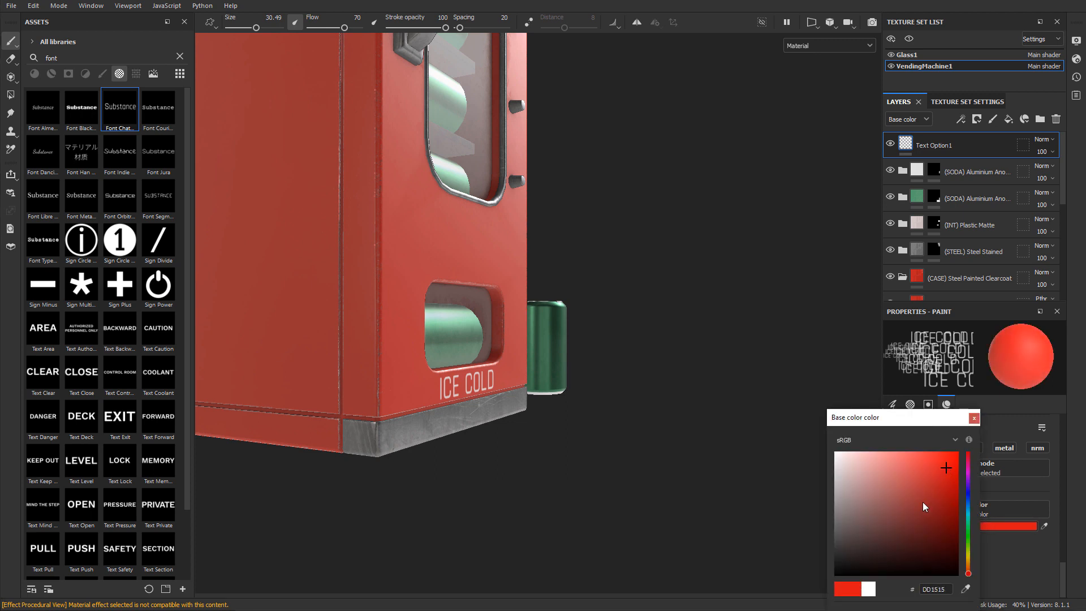
{"action": "left_click", "coordinate": [973, 419]}
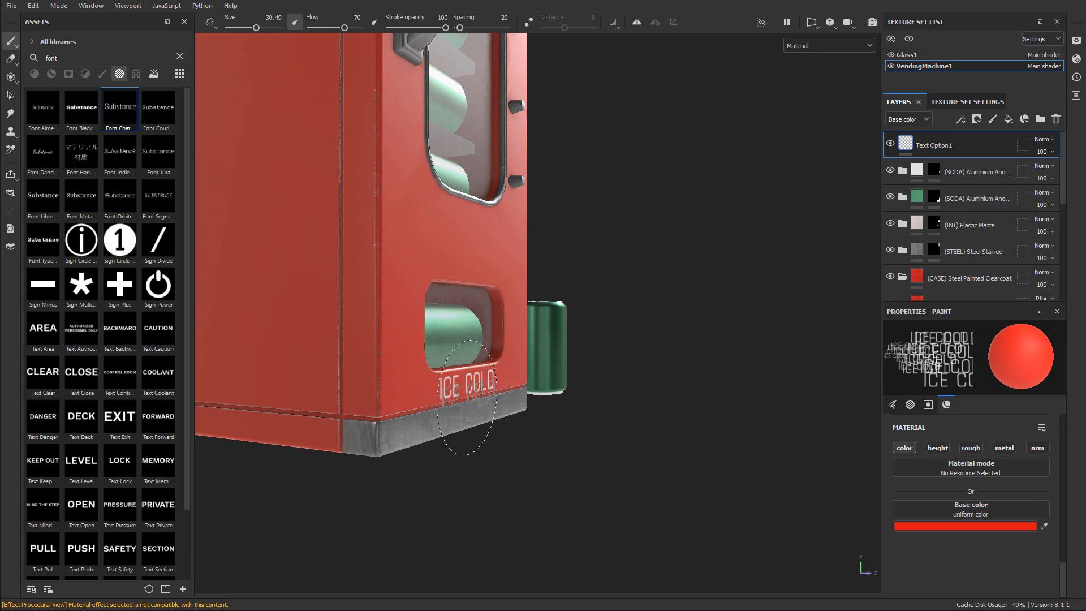
- Set the paint's base color to blue 0963F3
{"action": "left_click", "coordinate": [920, 527]}
{"action": "left_click", "coordinate": [967, 500]}
{"action": "left_click", "coordinate": [954, 456]}
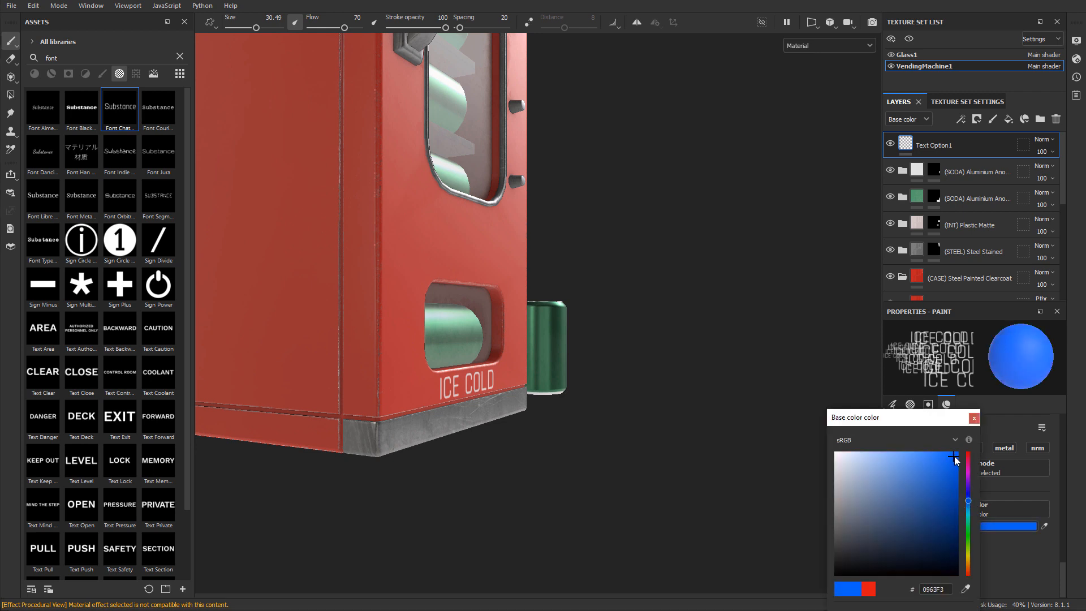
{"action": "left_click", "coordinate": [970, 420]}
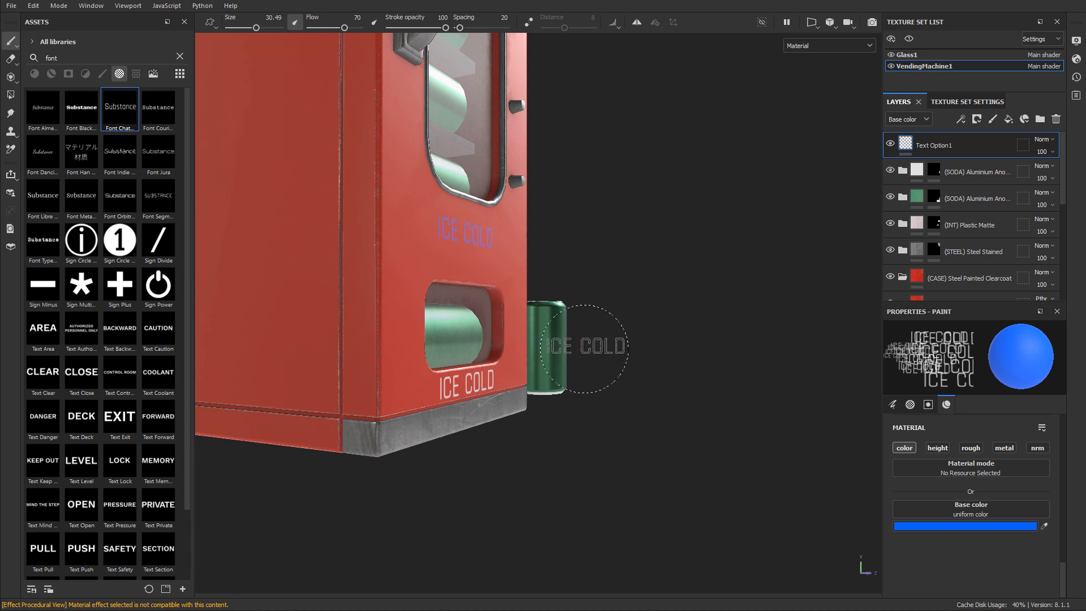
- Examine the stamped ICE COLD text and the whole vending machine from several angles
{"action": "left_click_drag", "start_coordinate": [569, 317], "coordinate": [492, 335], "text": "alt"}
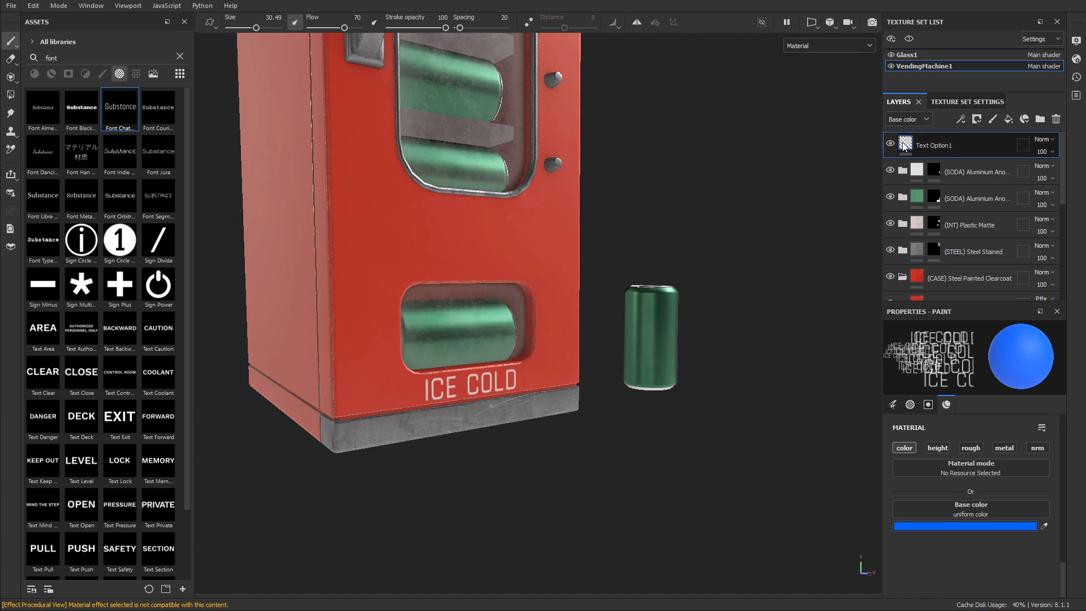
{"action": "left_click_drag", "start_coordinate": [575, 381], "coordinate": [596, 390], "text": "alt"}
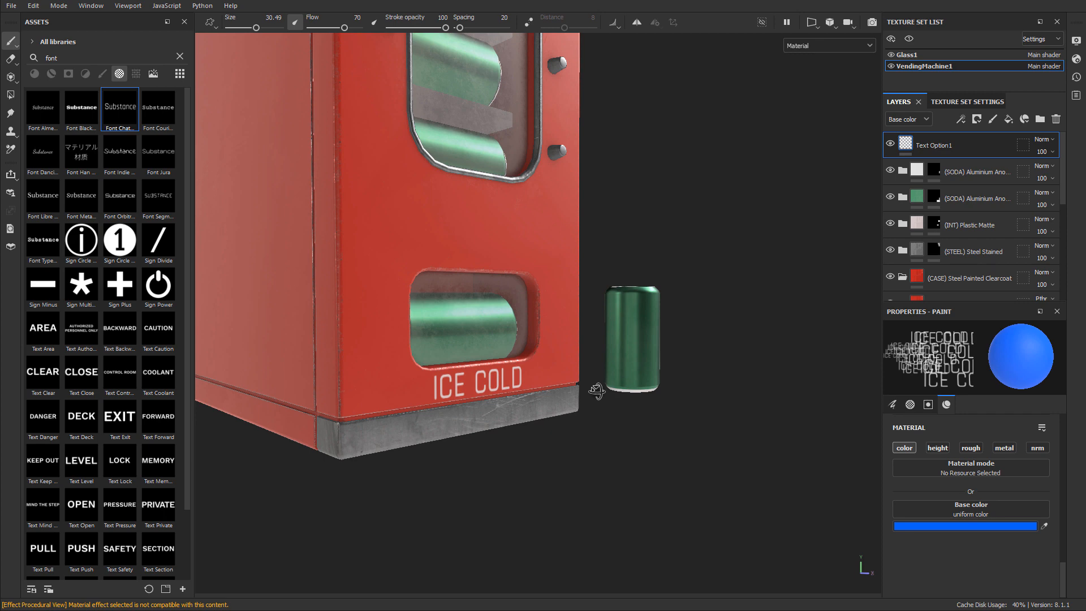
{"action": "left_click", "coordinate": [1053, 151]}
{"action": "left_click_drag", "start_coordinate": [1083, 171], "coordinate": [1052, 172]}
{"action": "right_click_drag", "start_coordinate": [683, 274], "coordinate": [616, 273], "text": "alt"}
{"action": "middle_click_drag", "start_coordinate": [616, 274], "coordinate": [634, 339], "text": "alt"}
{"action": "left_click_drag", "start_coordinate": [565, 316], "coordinate": [599, 322], "text": "alt"}
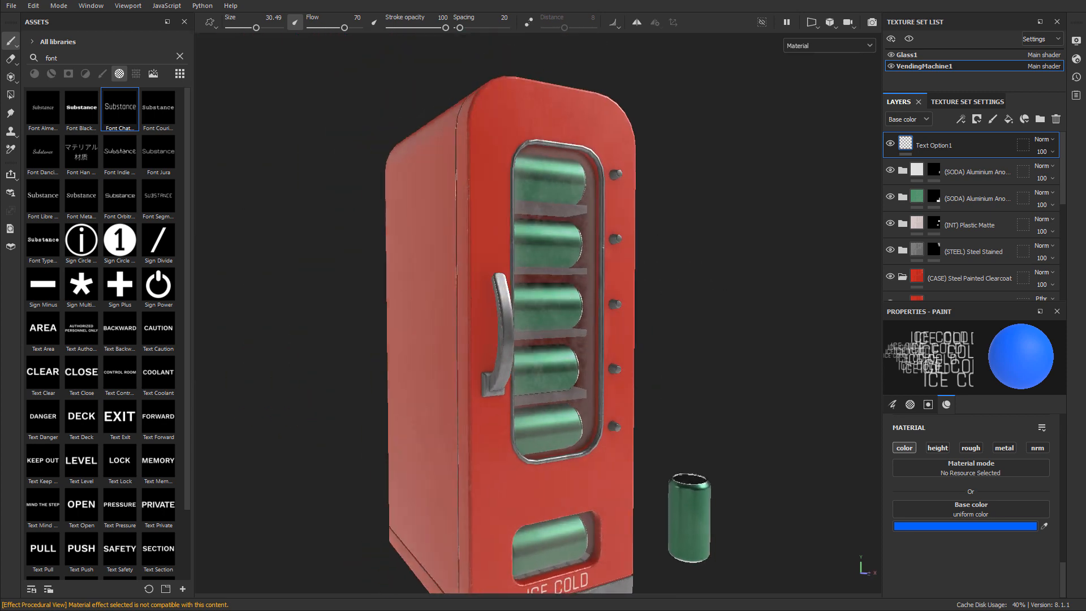
{"action": "middle_click_drag", "start_coordinate": [593, 294], "coordinate": [580, 362], "text": "alt"}
{"action": "right_click_drag", "start_coordinate": [580, 362], "coordinate": [656, 359], "text": "alt"}
{"action": "left_click_drag", "start_coordinate": [639, 340], "coordinate": [594, 334], "text": "alt"}
{"action": "mouse_move", "coordinate": [534, 206]}
{"action": "left_mouse_down", "text": "alt"}
{"action": "mouse_move", "coordinate": [512, 219]}
{"action": "mouse_move", "coordinate": [630, 215]}
{"action": "left_mouse_up", "text": "alt"}
{"action": "mouse_move", "coordinate": [707, 181]}
{"action": "left_mouse_down", "text": "alt"}
{"action": "mouse_move", "coordinate": [680, 163]}
{"action": "mouse_move", "coordinate": [642, 184]}
{"action": "mouse_move", "coordinate": [690, 193]}
{"action": "left_mouse_up", "text": "alt"}
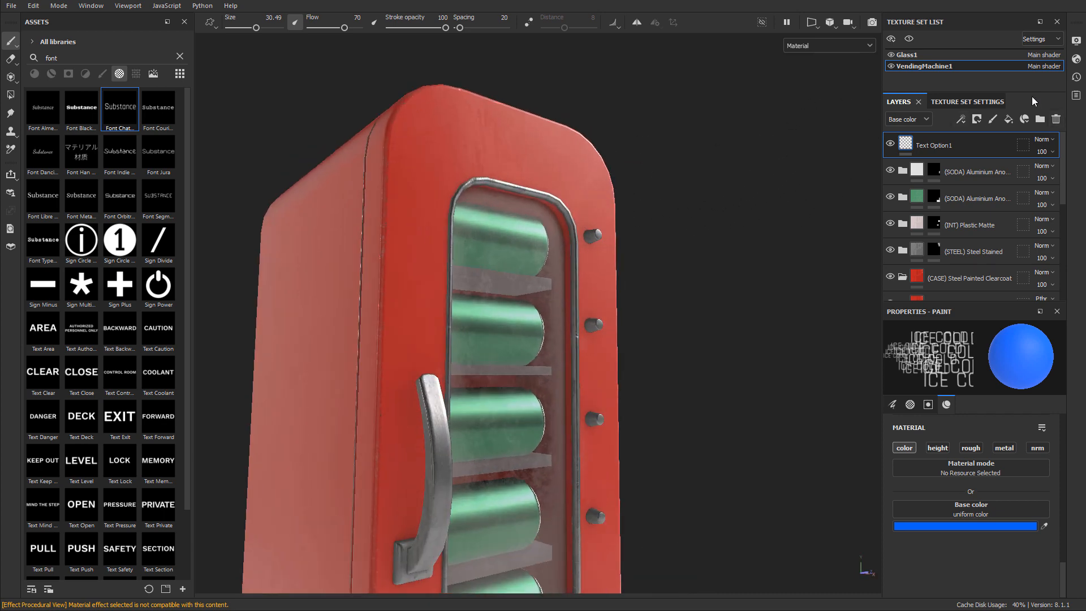
- Add a fill layer above Text Option1 and rename it Text Option 2
{"action": "left_click", "coordinate": [1008, 120]}
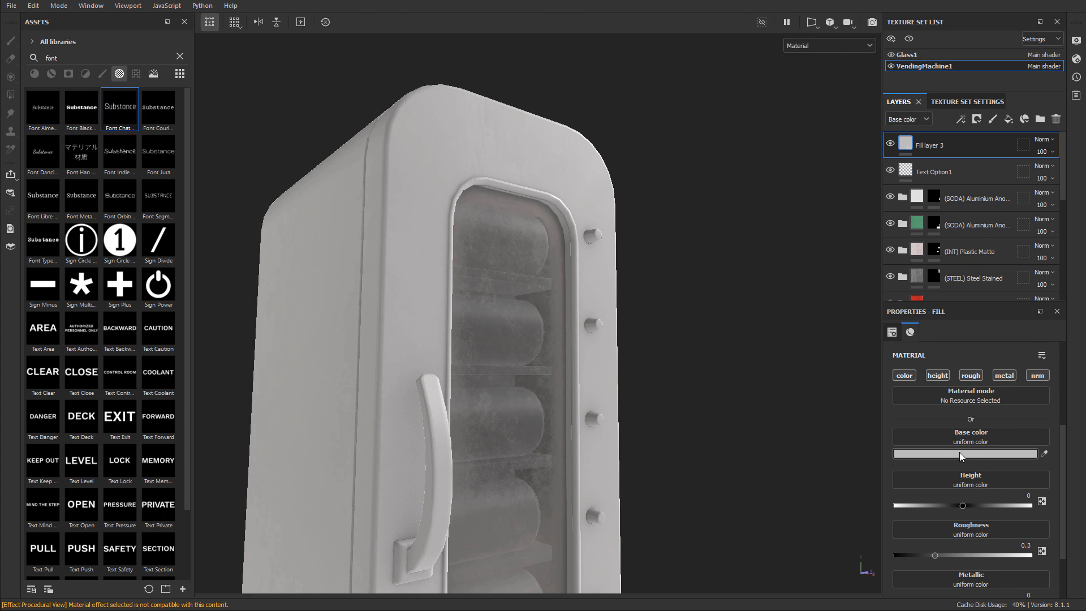
{"action": "double_click", "coordinate": [934, 145]}
{"action": "type", "text": "Text Option 2"}
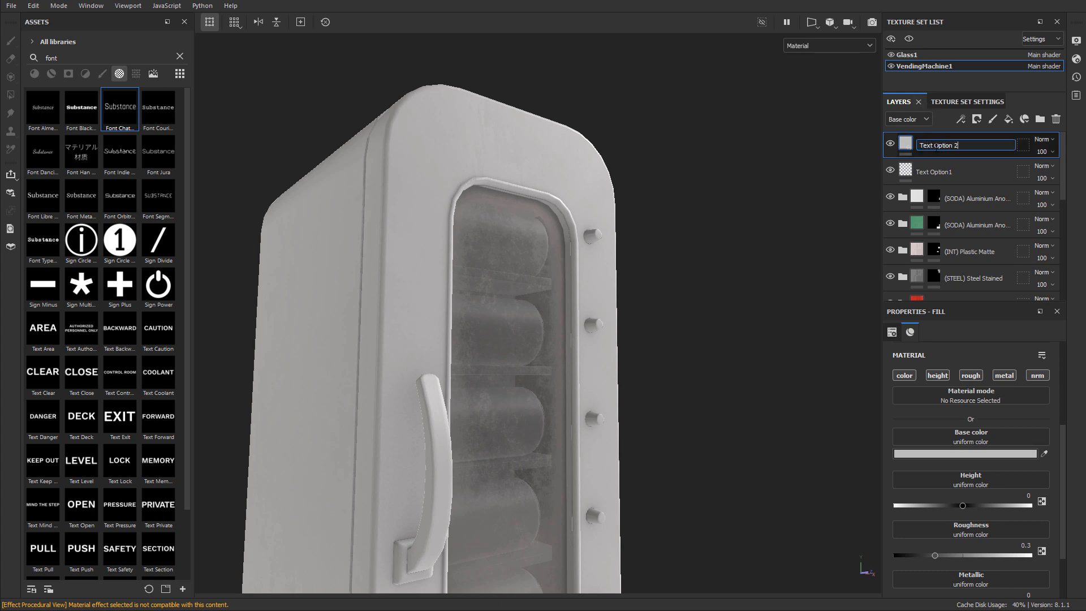
{"action": "key", "text": "Return"}
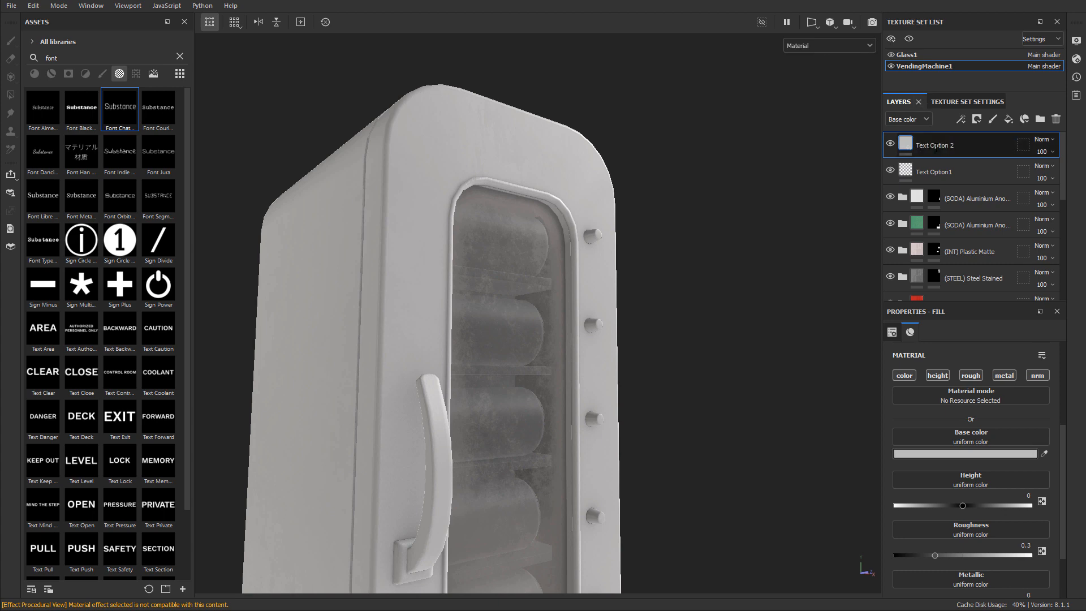
- Add a black mask to the Text Option 2 fill layer for painting the text
{"action": "right_click", "coordinate": [905, 145]}
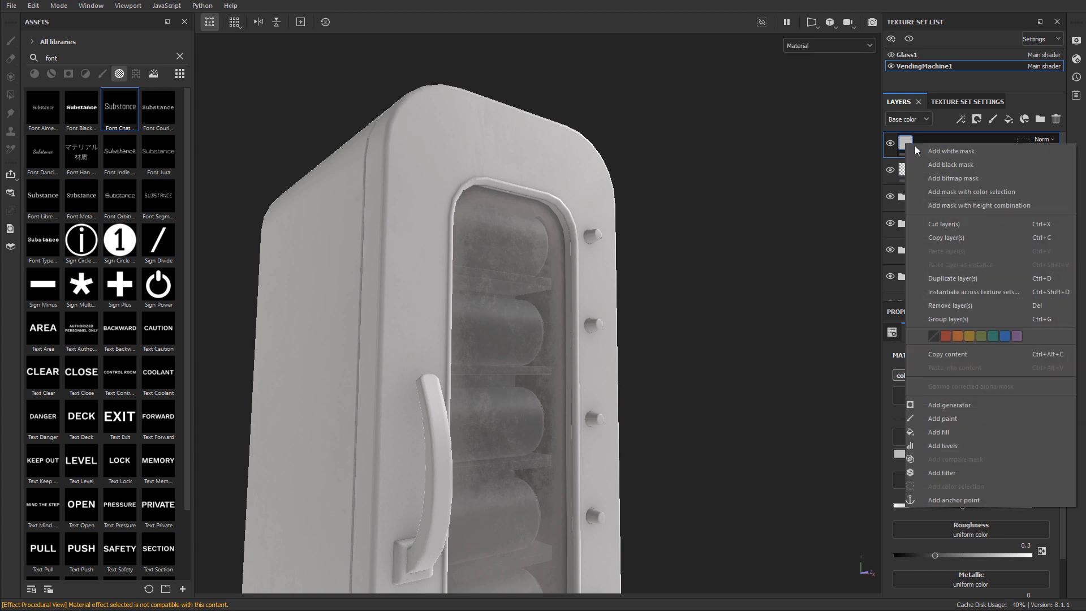
{"action": "left_click", "coordinate": [953, 165]}
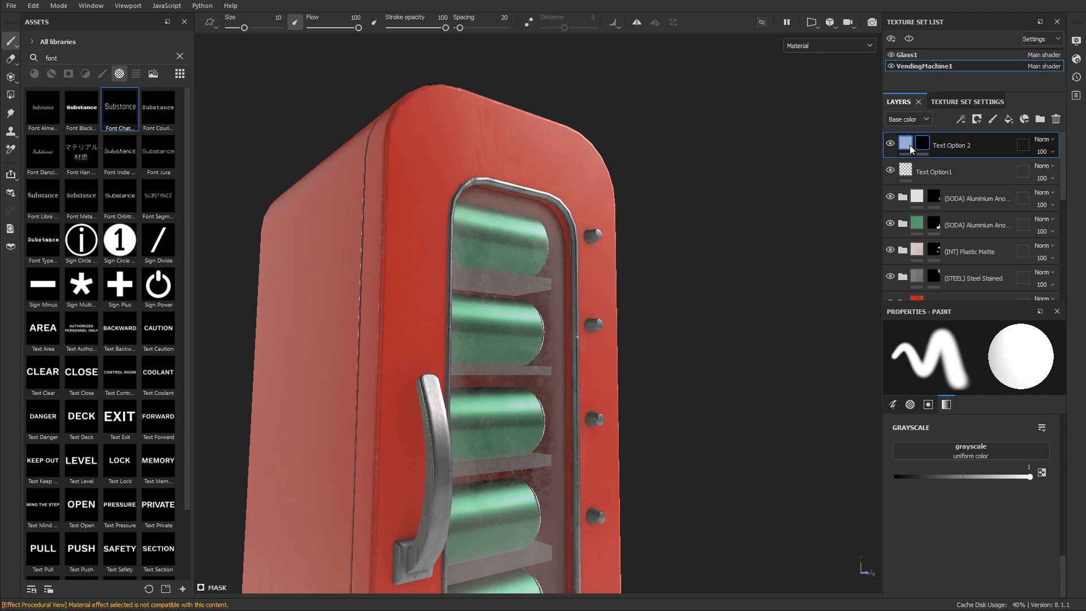
{"action": "mouse_move", "coordinate": [922, 147]}
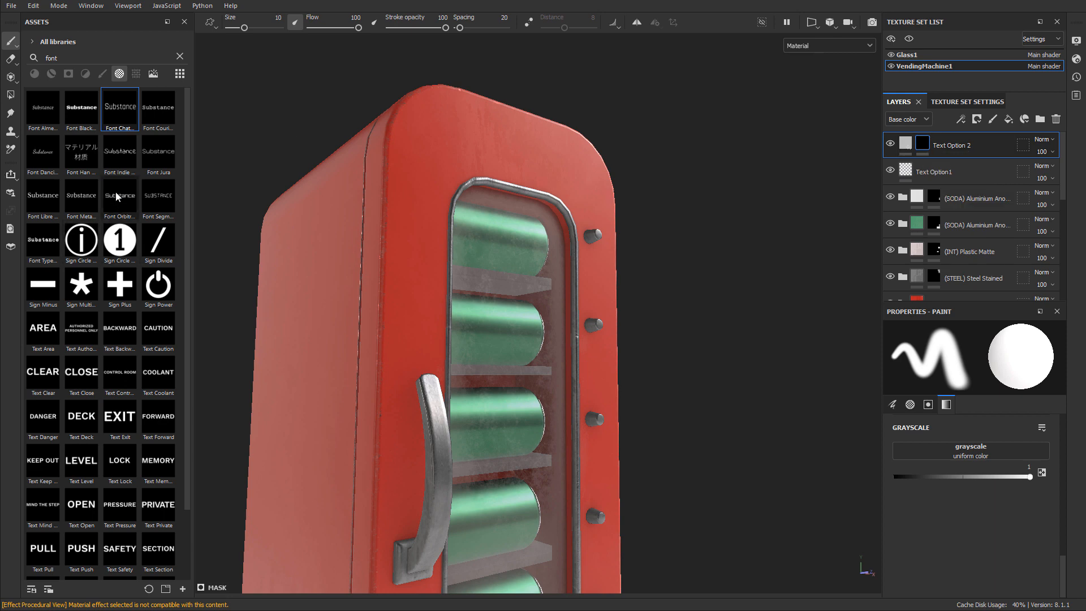
- Assign Font Dancing Script as the brush alpha for painting on the Text Option 2 mask
{"action": "mouse_move", "coordinate": [44, 153]}
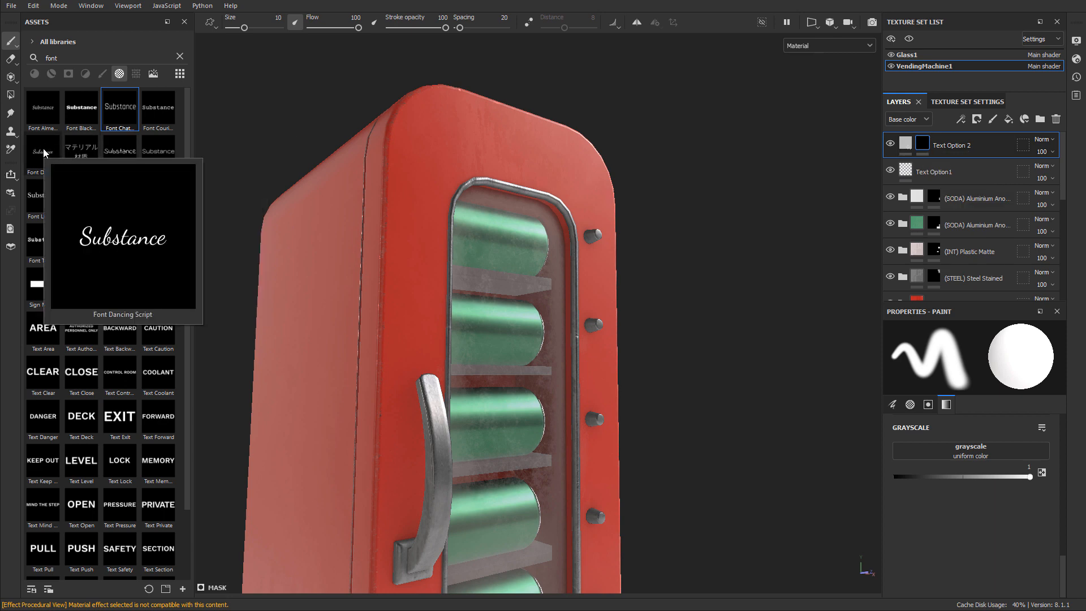
{"action": "left_click", "coordinate": [42, 154]}
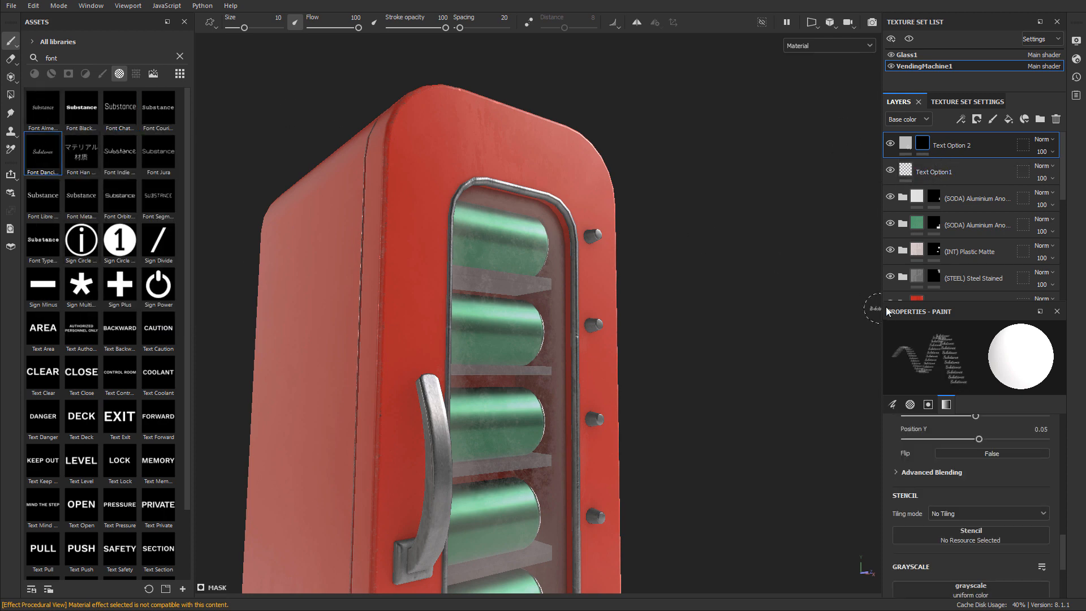
{"action": "scroll", "coordinate": [1005, 534], "scroll_direction": "down", "scroll_amount": 3}
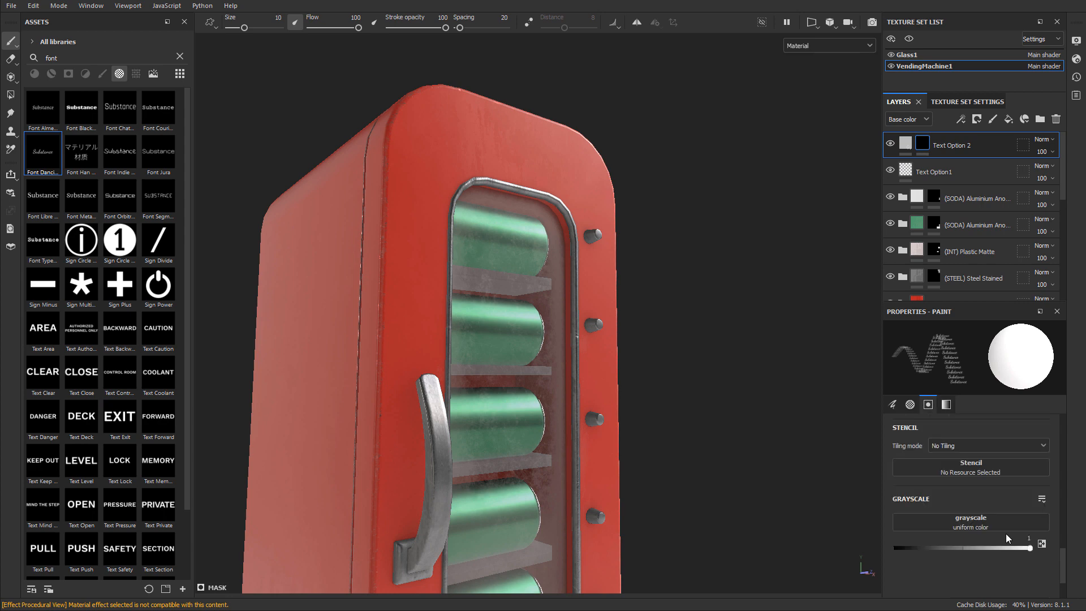
- Set the Font Dancing Script alpha's text to "Soda Soda"
{"action": "scroll", "coordinate": [1001, 529], "scroll_direction": "up", "scroll_amount": 3}
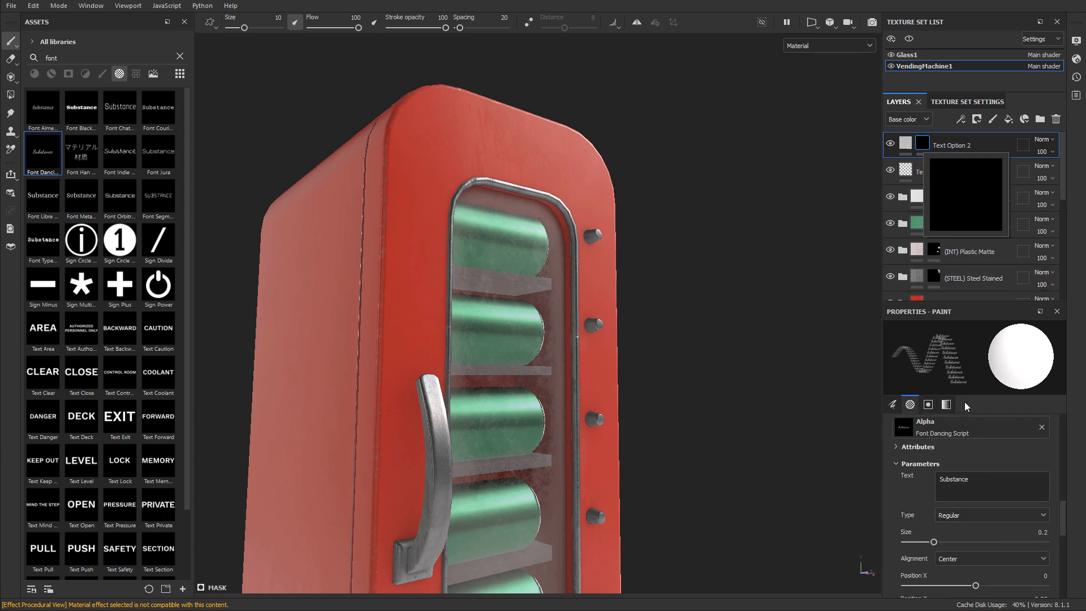
{"action": "scroll", "coordinate": [923, 525], "scroll_direction": "up", "scroll_amount": 2}
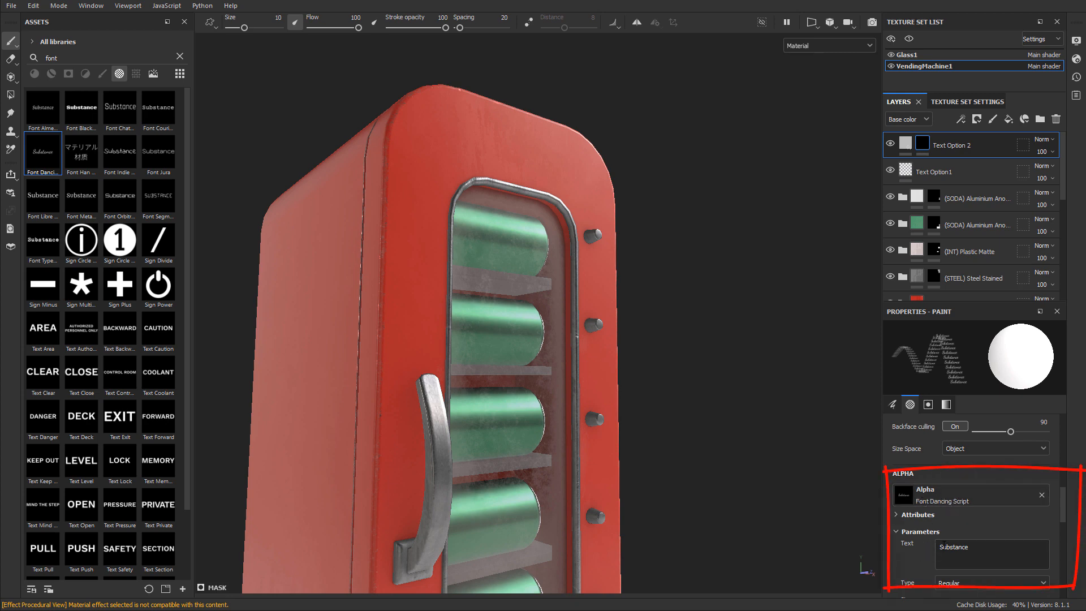
{"action": "left_click_drag", "start_coordinate": [978, 548], "coordinate": [905, 549]}
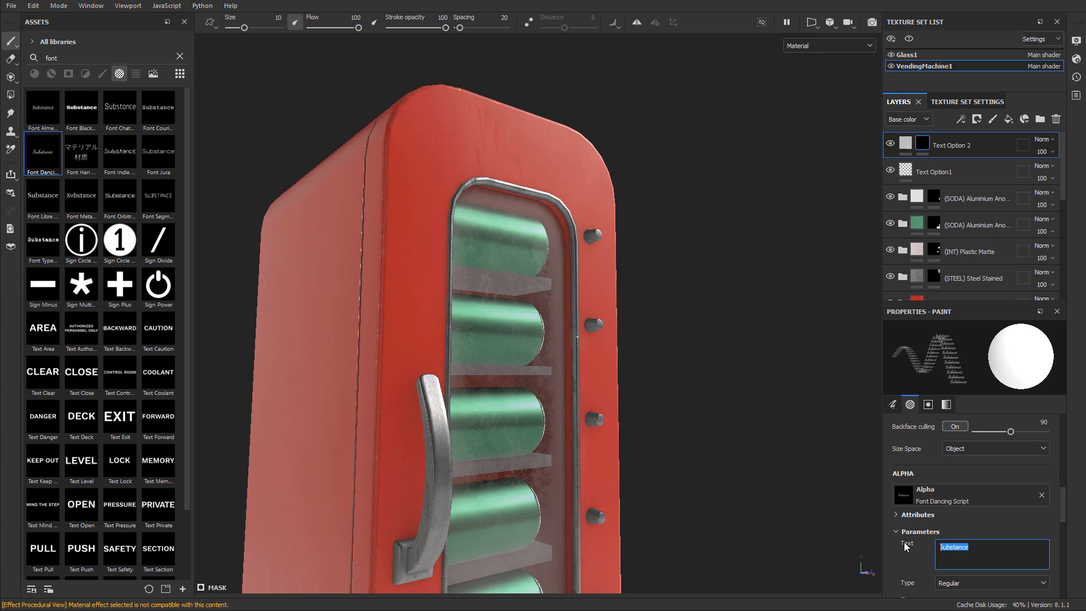
{"action": "type", "text": "Soda Soda"}
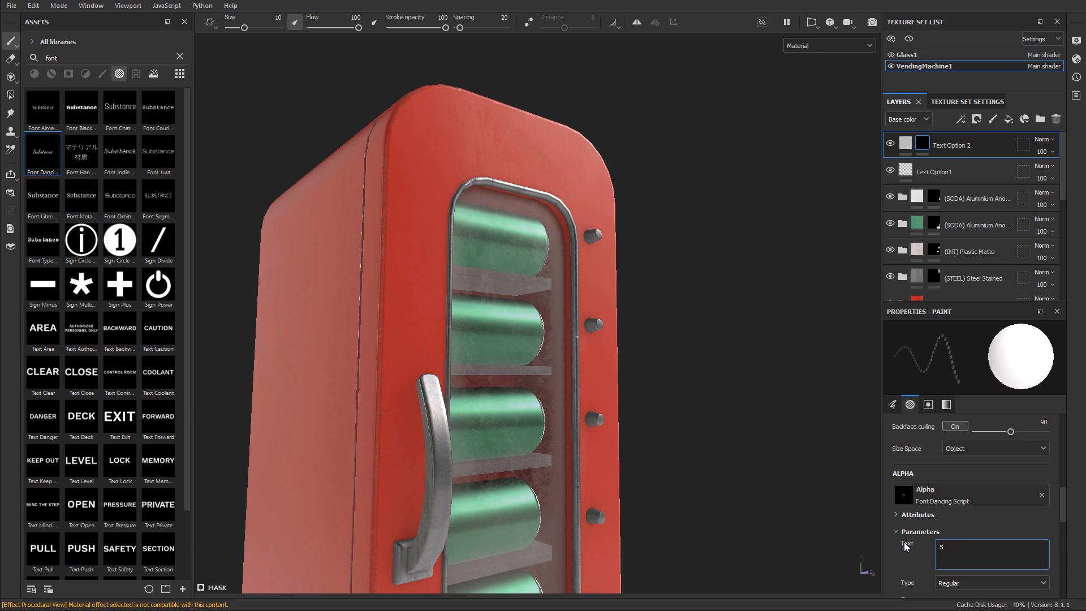
- Enlarge the brush to about 85 and stamp the Soda Soda text on the machine's front, centred above the window
{"action": "left_click_drag", "start_coordinate": [582, 319], "coordinate": [496, 370], "text": "alt"}
{"action": "middle_click_drag", "start_coordinate": [594, 375], "coordinate": [558, 343], "text": "alt"}
{"action": "left_click_drag", "start_coordinate": [523, 187], "coordinate": [514, 189], "text": "alt"}
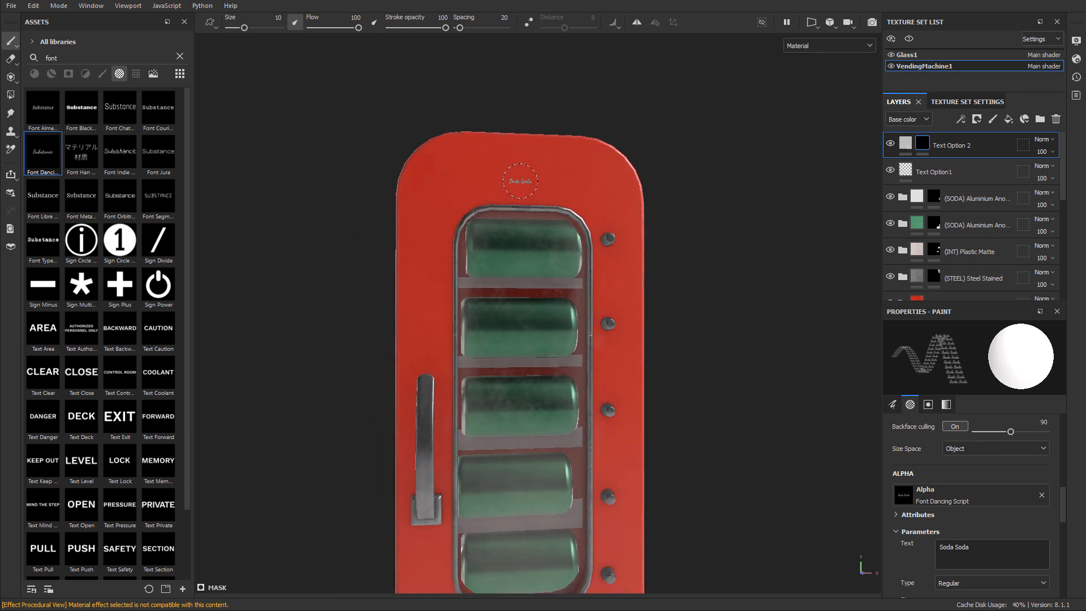
{"action": "right_click_drag", "start_coordinate": [520, 181], "coordinate": [519, 175], "text": "ctrl"}
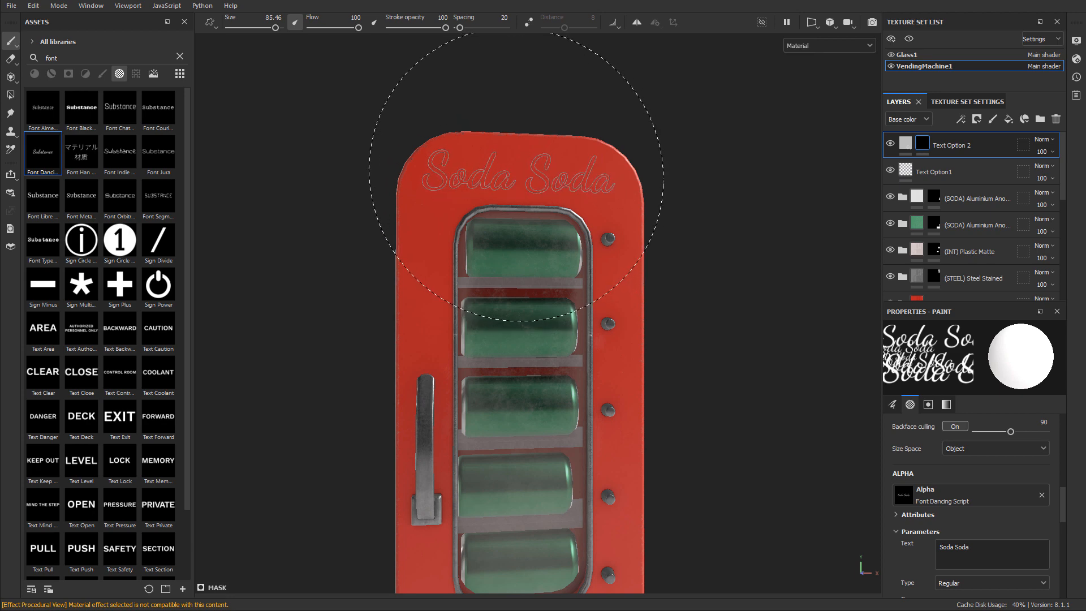
{"action": "left_click", "coordinate": [519, 175]}
- Change the base color of the Text Option 2 fill to blue, 1455EE
{"action": "right_click_drag", "start_coordinate": [522, 277], "coordinate": [546, 265], "text": "alt"}
{"action": "mouse_move", "coordinate": [546, 264]}
{"action": "left_mouse_down", "text": "alt"}
{"action": "mouse_move", "coordinate": [626, 265]}
{"action": "mouse_move", "coordinate": [626, 310]}
{"action": "left_mouse_up", "text": "alt"}
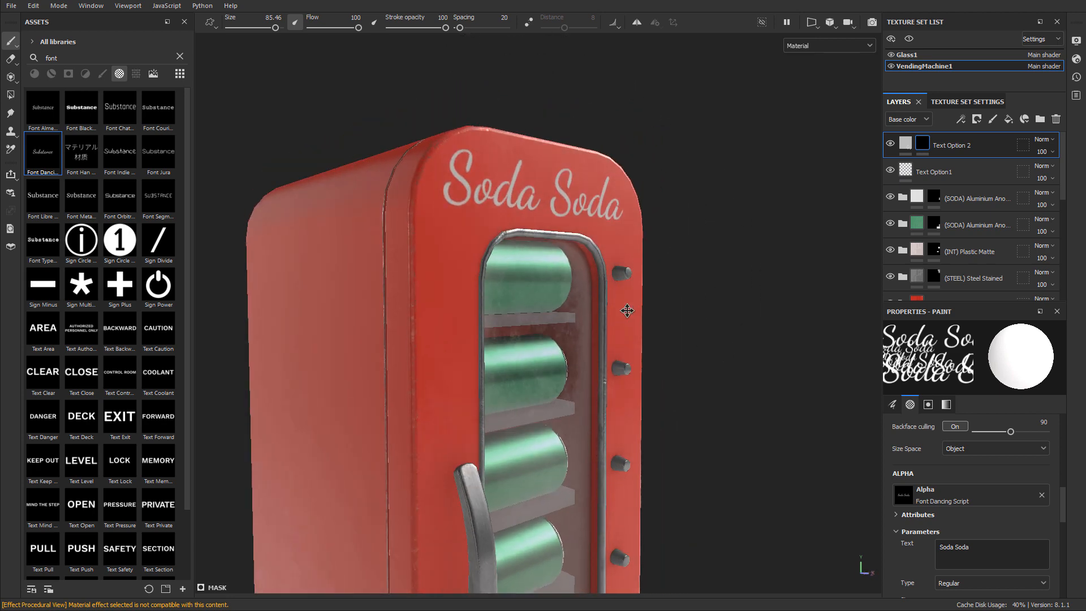
{"action": "right_click_drag", "start_coordinate": [626, 310], "coordinate": [666, 285], "text": "alt"}
{"action": "mouse_move", "coordinate": [666, 285]}
{"action": "left_mouse_down", "text": "alt"}
{"action": "mouse_move", "coordinate": [703, 278]}
{"action": "mouse_move", "coordinate": [684, 282]}
{"action": "left_mouse_up", "text": "alt"}
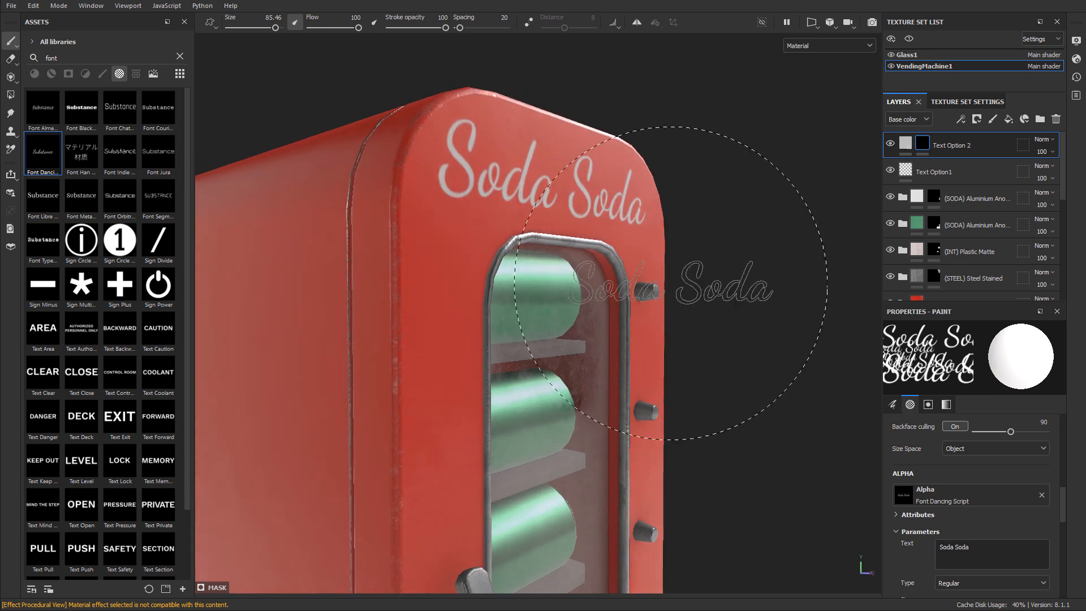
{"action": "left_click", "coordinate": [905, 145]}
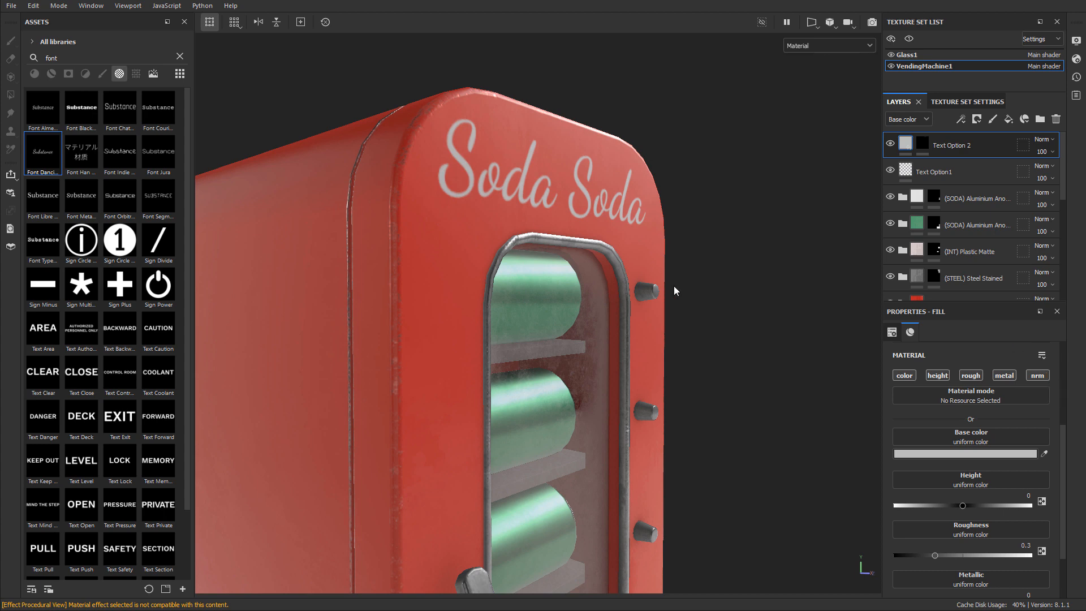
{"action": "left_click_drag", "start_coordinate": [588, 293], "coordinate": [612, 291], "text": "alt"}
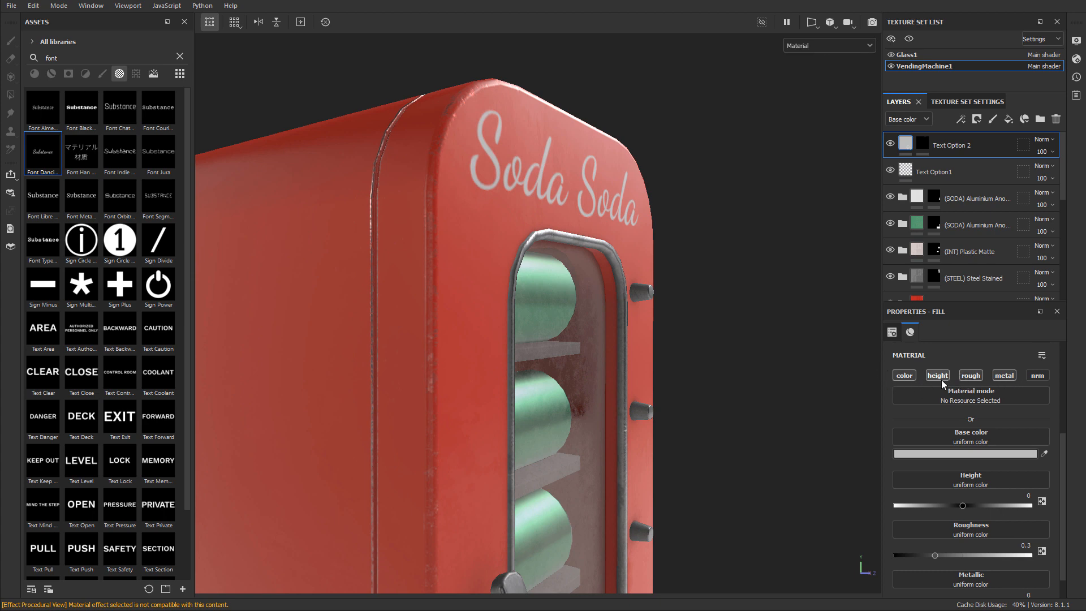
{"action": "left_click", "coordinate": [958, 454]}
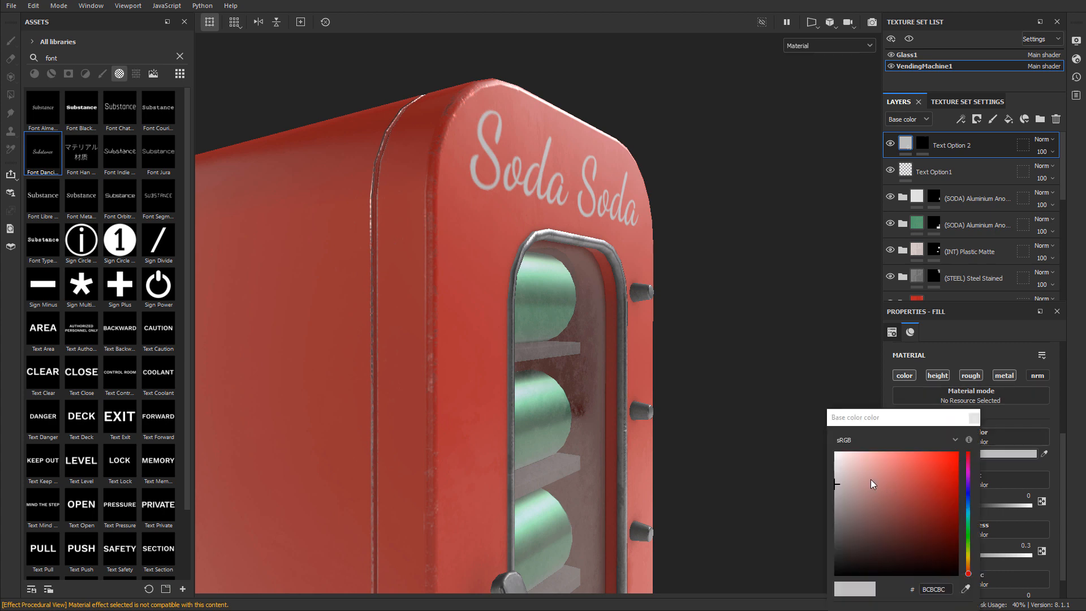
{"action": "left_click", "coordinate": [968, 498]}
{"action": "left_click_drag", "start_coordinate": [944, 469], "coordinate": [947, 461]}
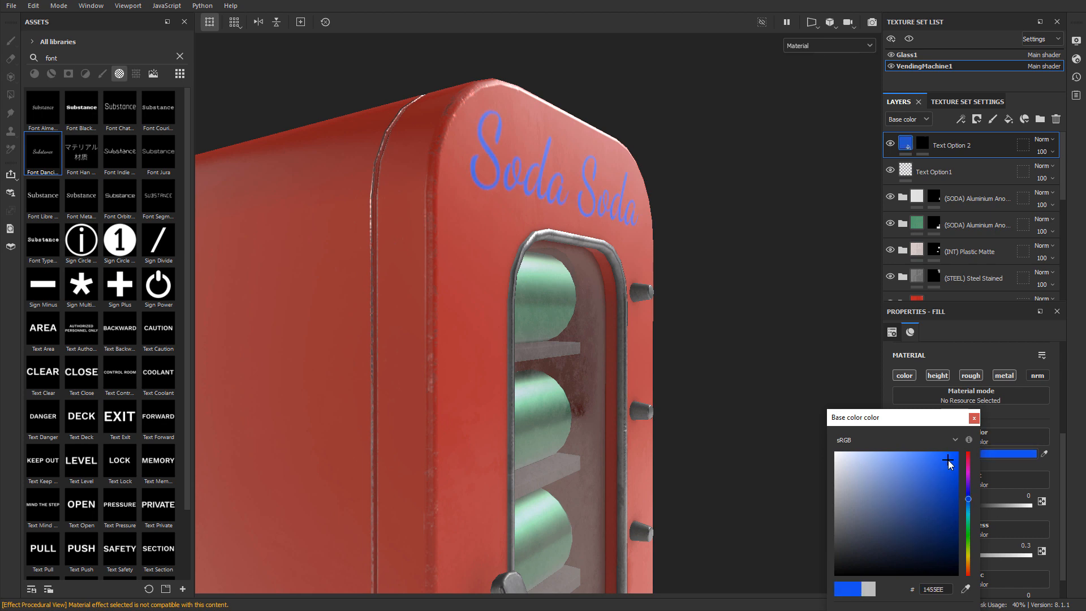
{"action": "left_click", "coordinate": [973, 418]}
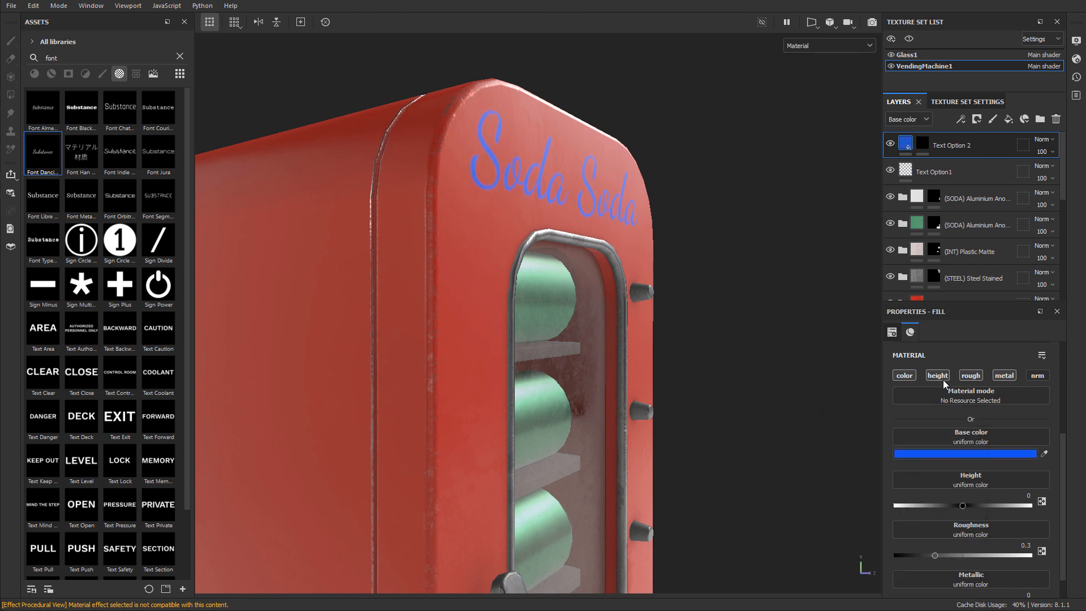
- Raise the lettering by setting the Text Option 2 fill's height to 0.0531
{"action": "scroll", "coordinate": [961, 481], "scroll_direction": "down", "scroll_amount": 1}
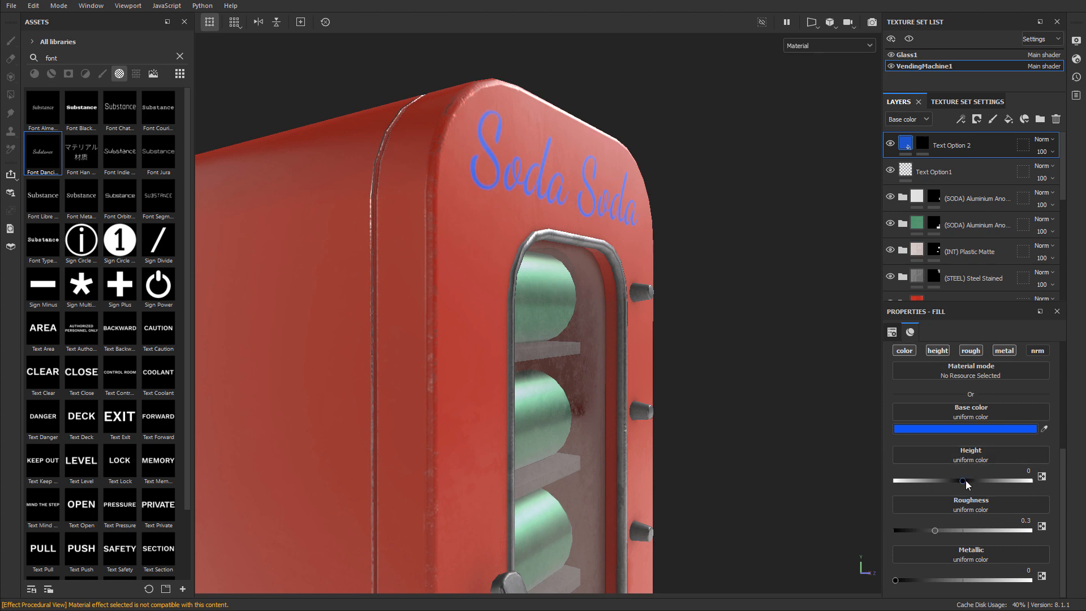
{"action": "left_click", "coordinate": [965, 480]}
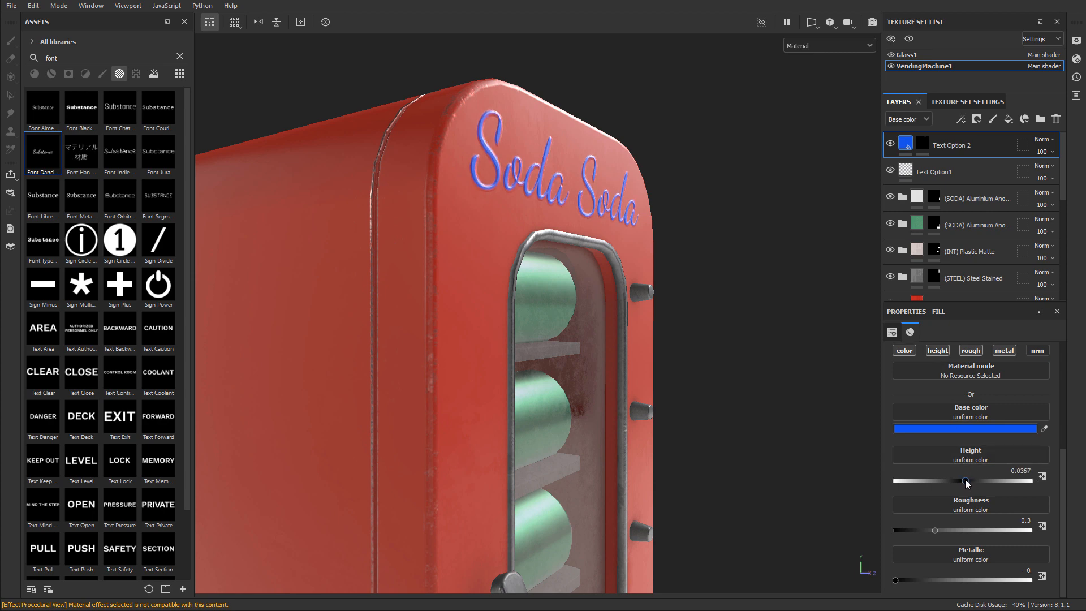
{"action": "left_click", "coordinate": [966, 481]}
{"action": "left_click_drag", "start_coordinate": [525, 243], "coordinate": [611, 240], "text": "alt"}
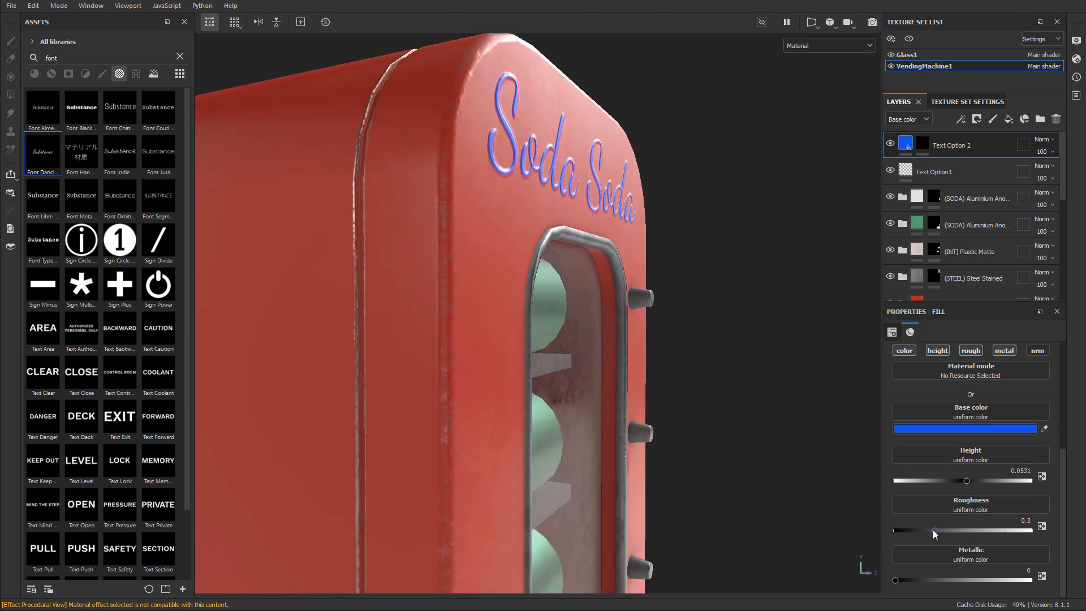
- Set the Text Option 2 fill's roughness to 0.2367 and its metallic value to 1
{"action": "left_click_drag", "start_coordinate": [932, 530], "coordinate": [928, 529]}
{"action": "left_click_drag", "start_coordinate": [899, 578], "coordinate": [1021, 575]}
{"action": "left_click_drag", "start_coordinate": [598, 301], "coordinate": [595, 242], "text": "alt"}
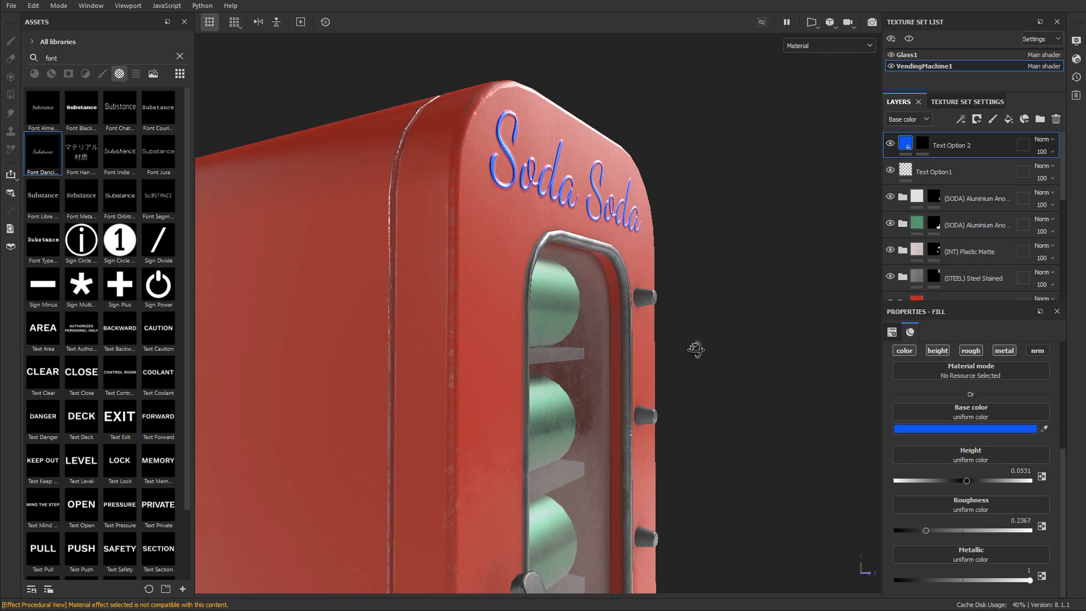
{"action": "mouse_move", "coordinate": [696, 349]}
{"action": "left_mouse_down", "text": "alt"}
{"action": "mouse_move", "coordinate": [685, 341]}
{"action": "mouse_move", "coordinate": [707, 349]}
{"action": "left_mouse_up", "text": "alt"}
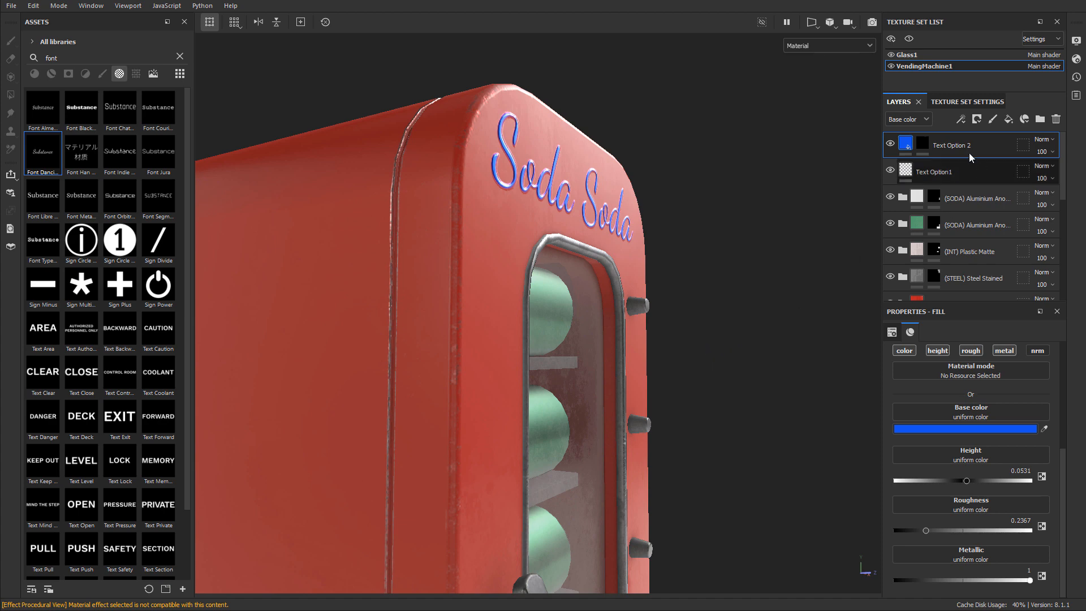
- Clear the Text Option 2 layer's mask
{"action": "right_click", "coordinate": [922, 145]}
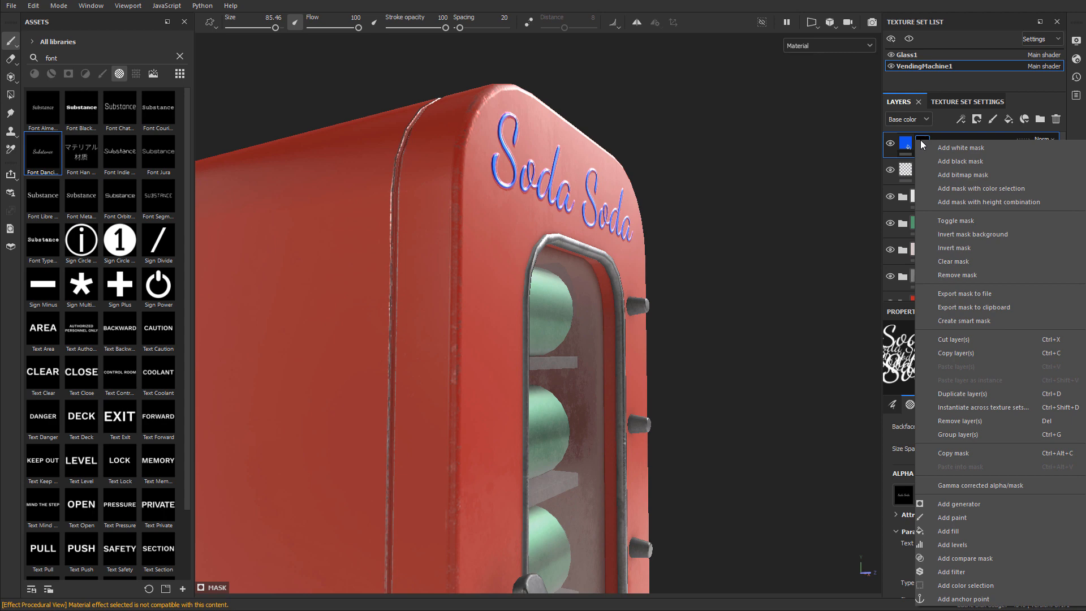
{"action": "left_click", "coordinate": [969, 262]}
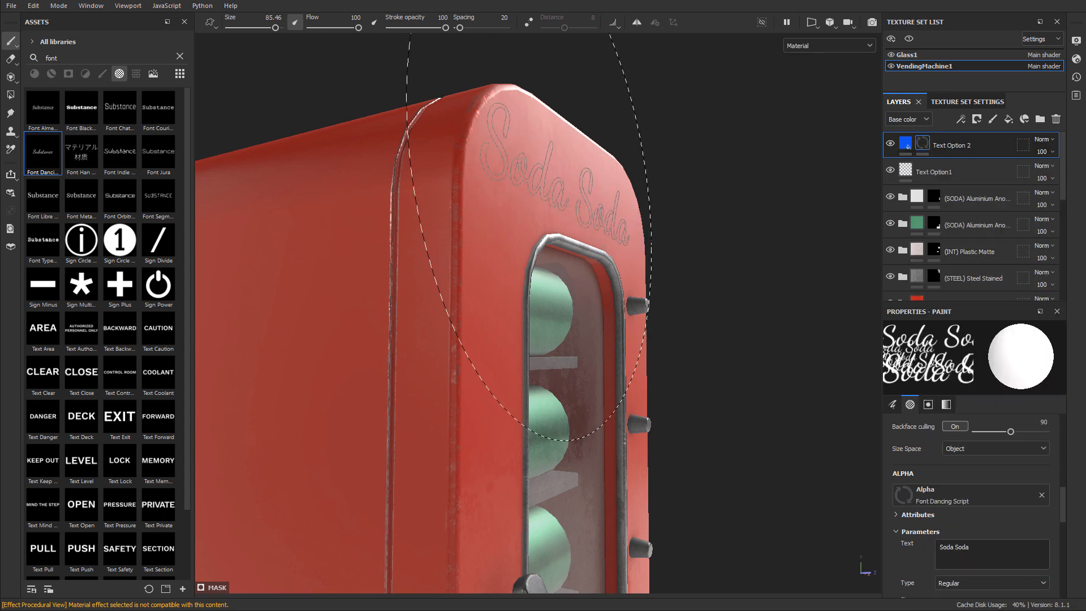
- Try stamping Soda Soda above the window in the cleared mask, inspect it from several angles, and undo the stamp
{"action": "left_click", "coordinate": [569, 177]}
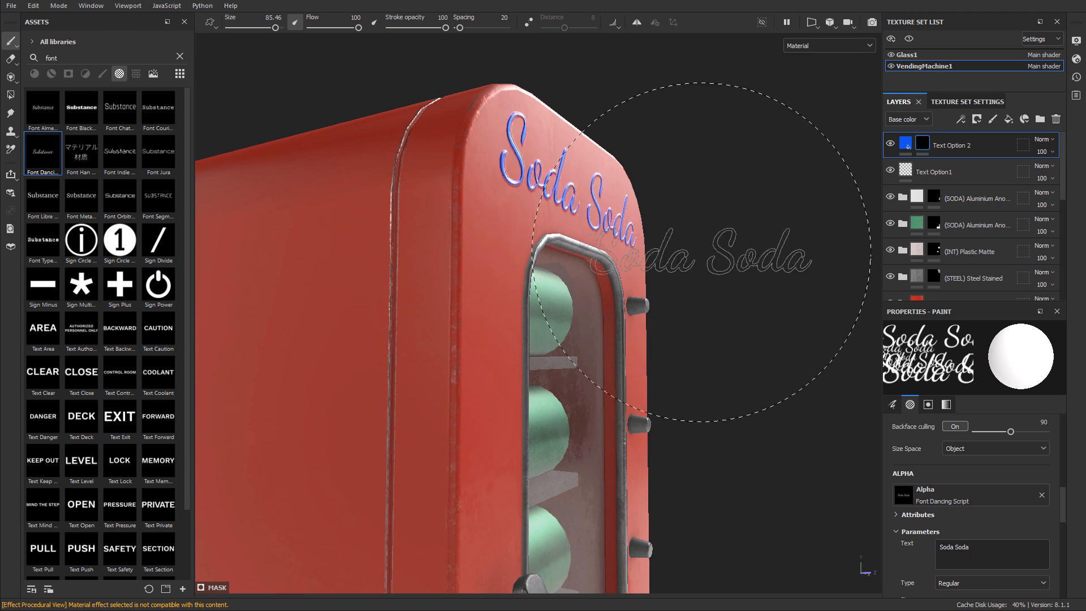
{"action": "left_click_drag", "start_coordinate": [699, 251], "coordinate": [667, 233], "text": "alt"}
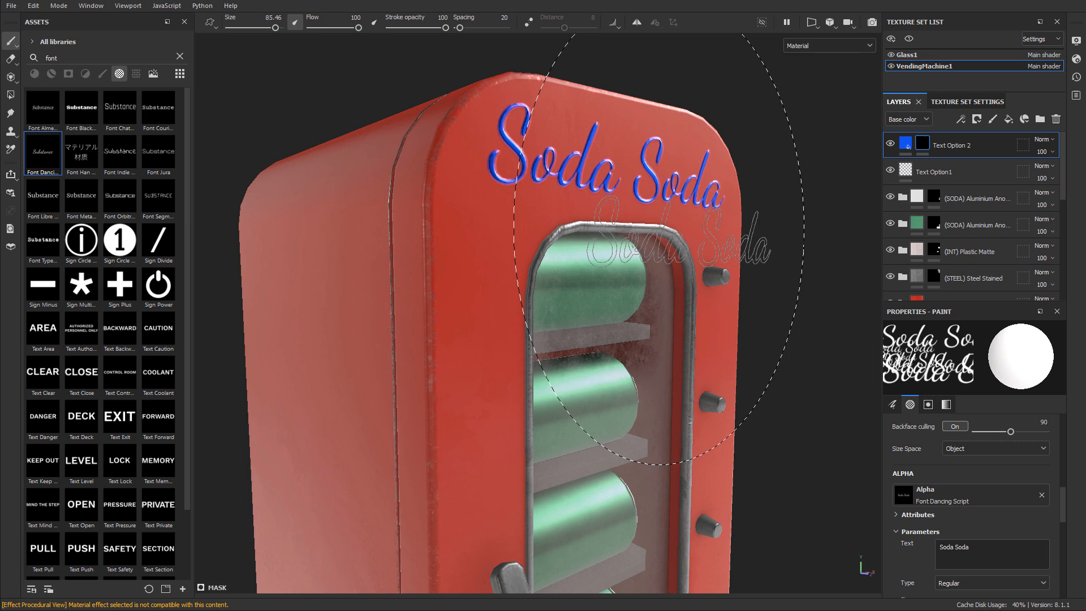
{"action": "mouse_move", "coordinate": [659, 249]}
{"action": "left_mouse_down", "text": "alt"}
{"action": "mouse_move", "coordinate": [575, 240]}
{"action": "mouse_move", "coordinate": [678, 51]}
{"action": "left_mouse_up", "text": "alt"}
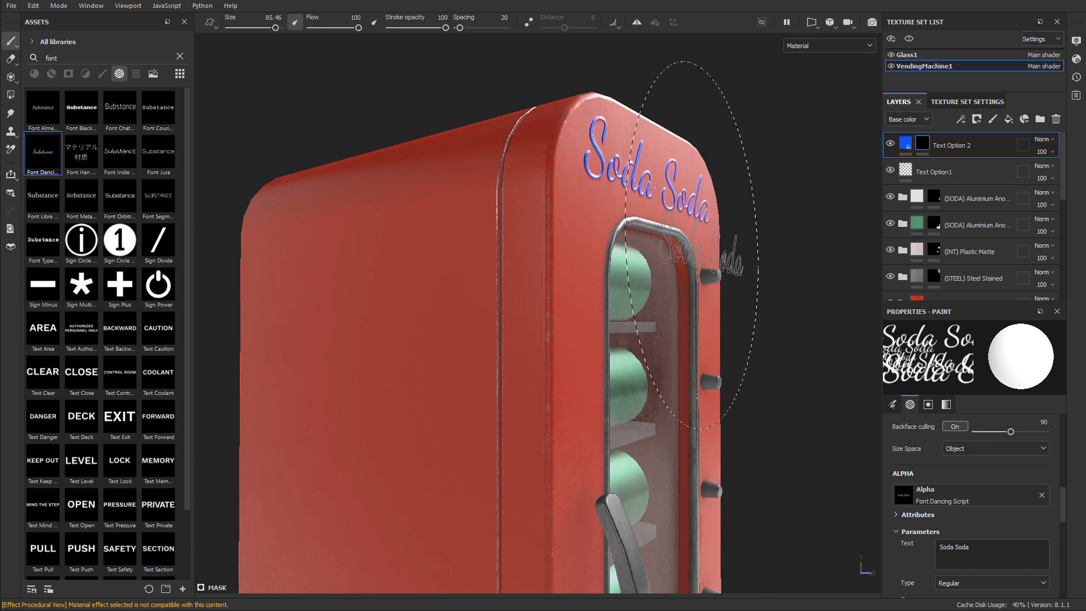
{"action": "right_click_drag", "start_coordinate": [721, 250], "coordinate": [794, 236], "text": "alt"}
{"action": "left_click_drag", "start_coordinate": [798, 235], "coordinate": [696, 230], "text": "alt"}
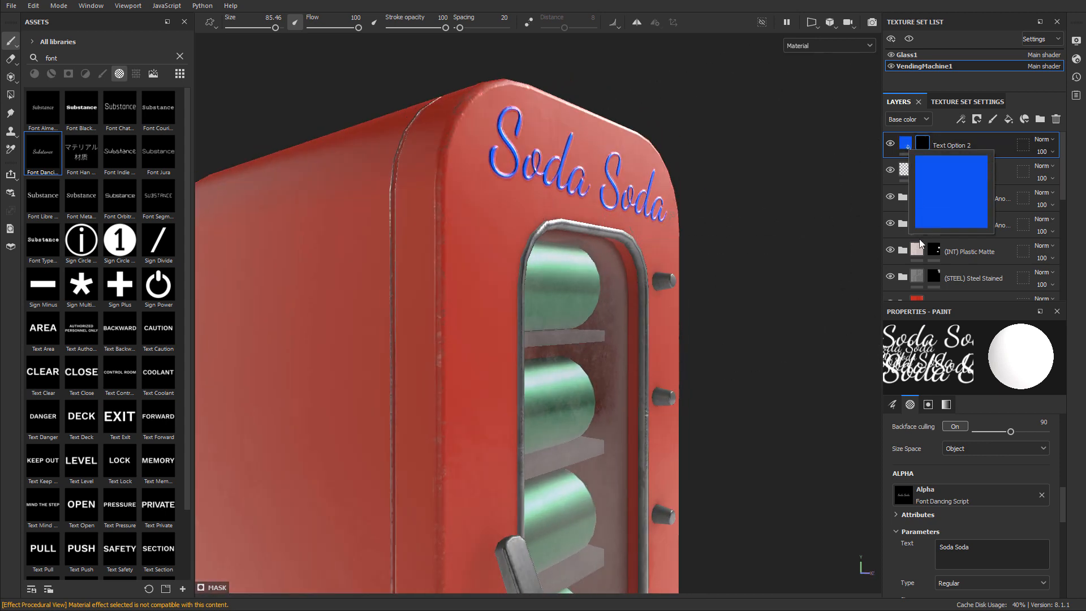
{"action": "scroll", "coordinate": [956, 484], "scroll_direction": "up", "scroll_amount": 10}
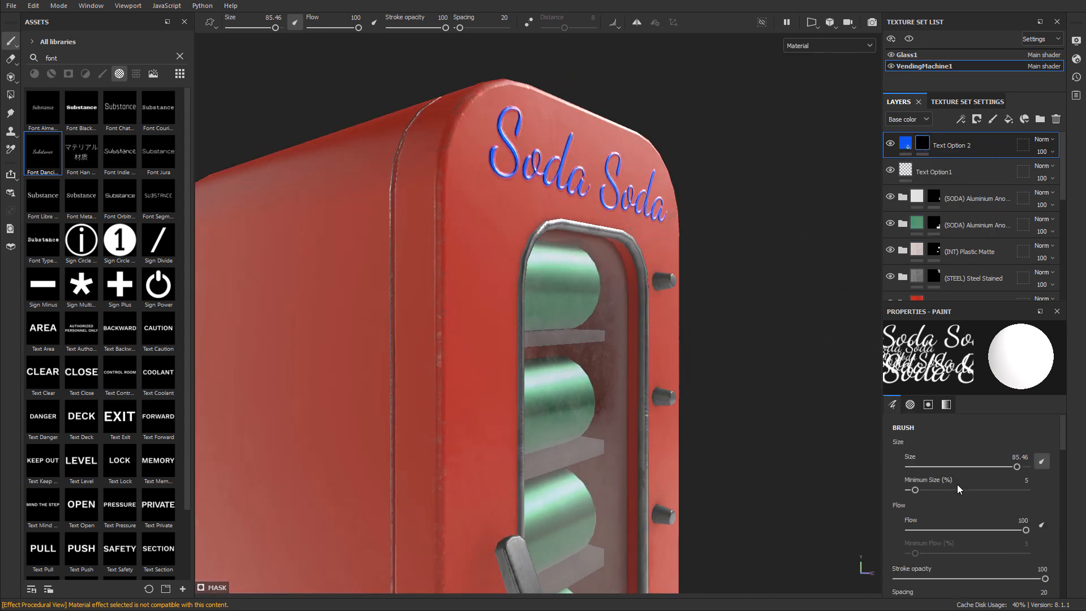
{"action": "left_click_drag", "start_coordinate": [475, 404], "coordinate": [633, 350], "text": "alt"}
{"action": "key", "text": "ctrl+z"}
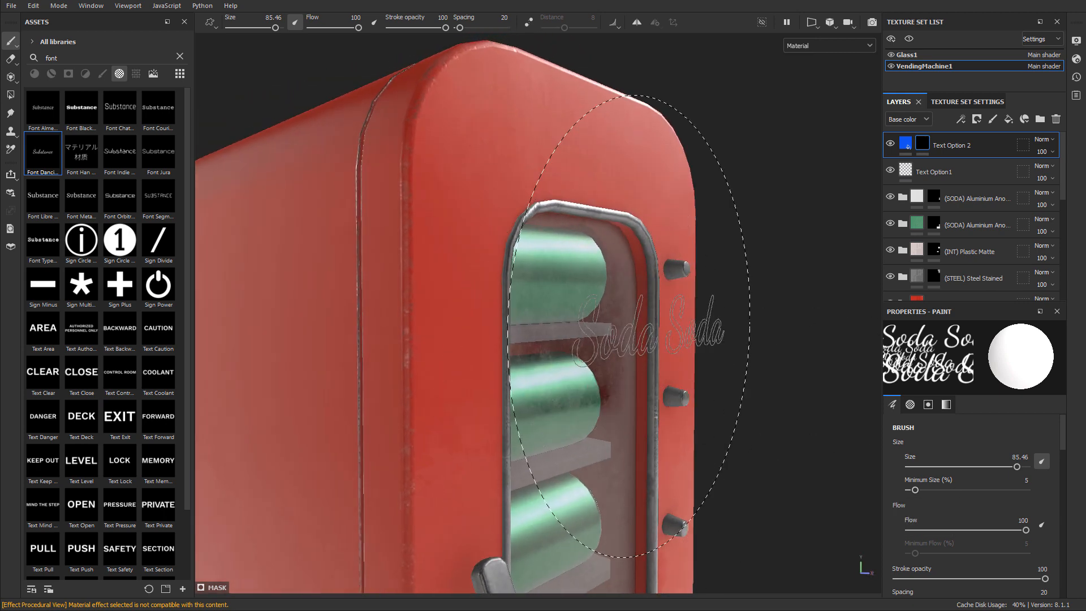
- Resize the Soda Soda brush to about 80 so the text spans the machine's front above the window
{"action": "mouse_move", "coordinate": [700, 331]}
{"action": "right_mouse_down", "text": "ctrl"}
{"action": "mouse_move", "coordinate": [672, 332]}
{"action": "mouse_move", "coordinate": [687, 331]}
{"action": "right_mouse_up", "text": "ctrl"}
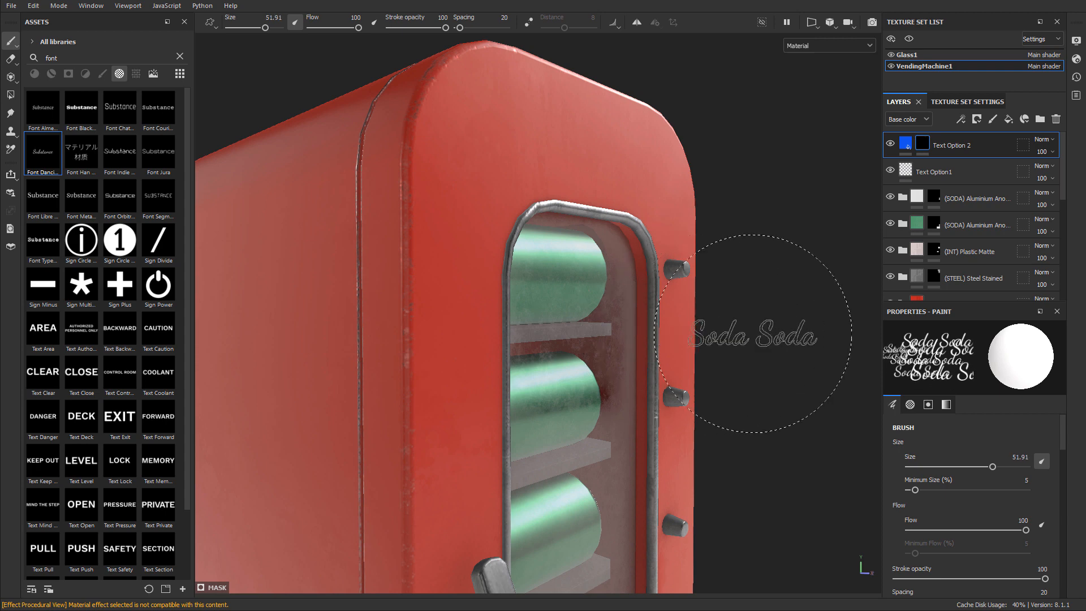
{"action": "scroll", "coordinate": [723, 332], "scroll_direction": "down", "scroll_amount": 1}
{"action": "scroll", "coordinate": [673, 322], "scroll_direction": "up", "scroll_amount": 1}
{"action": "left_click_drag", "start_coordinate": [669, 257], "coordinate": [571, 237], "text": "alt"}
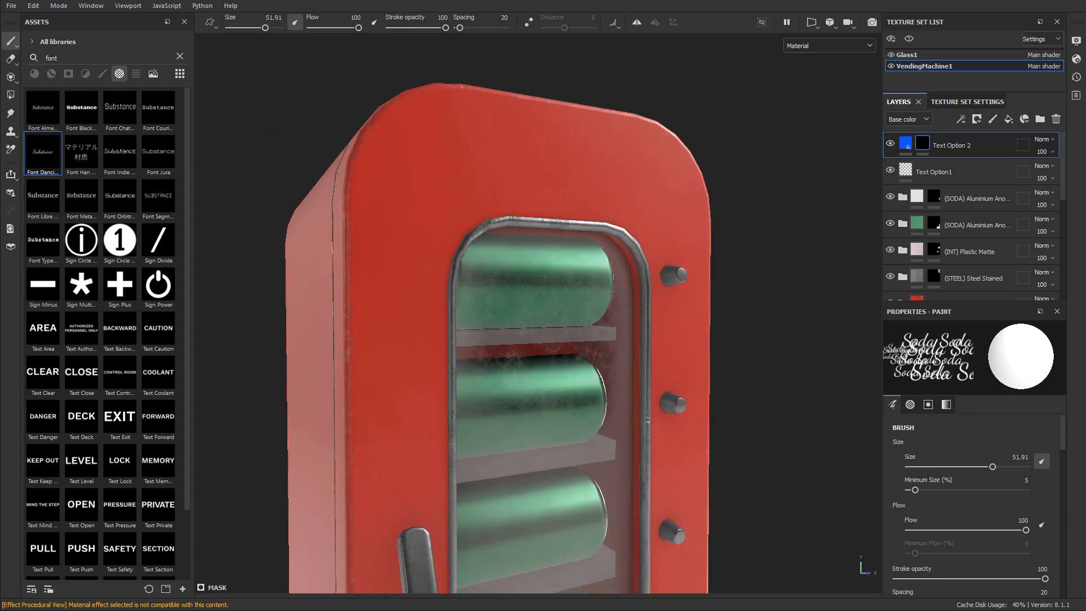
{"action": "right_click_drag", "start_coordinate": [549, 182], "coordinate": [582, 182], "text": "ctrl"}
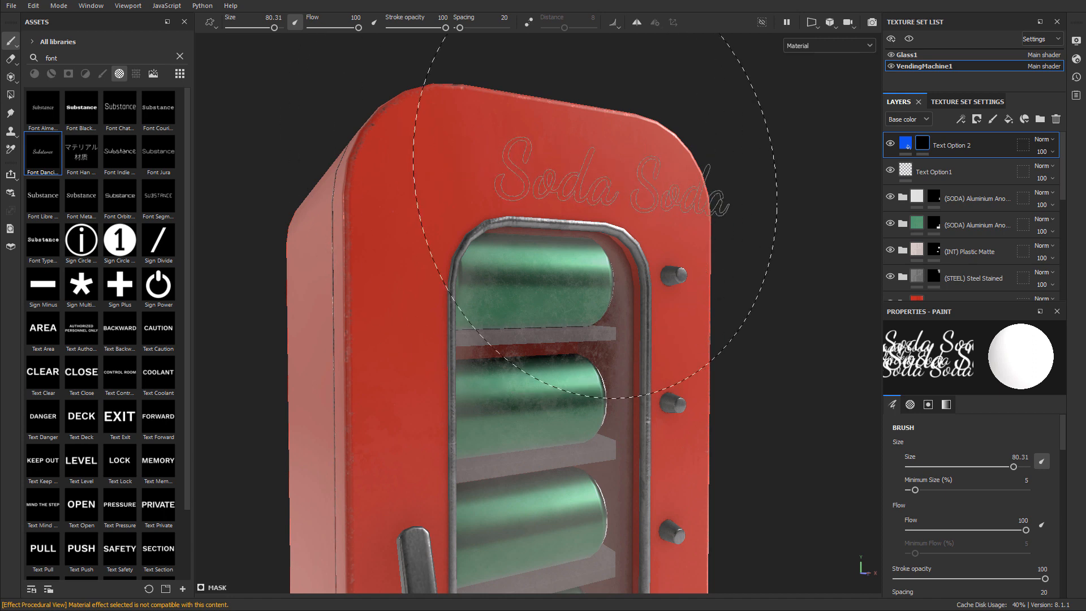
{"action": "left_click_drag", "start_coordinate": [513, 183], "coordinate": [506, 207], "text": "alt"}
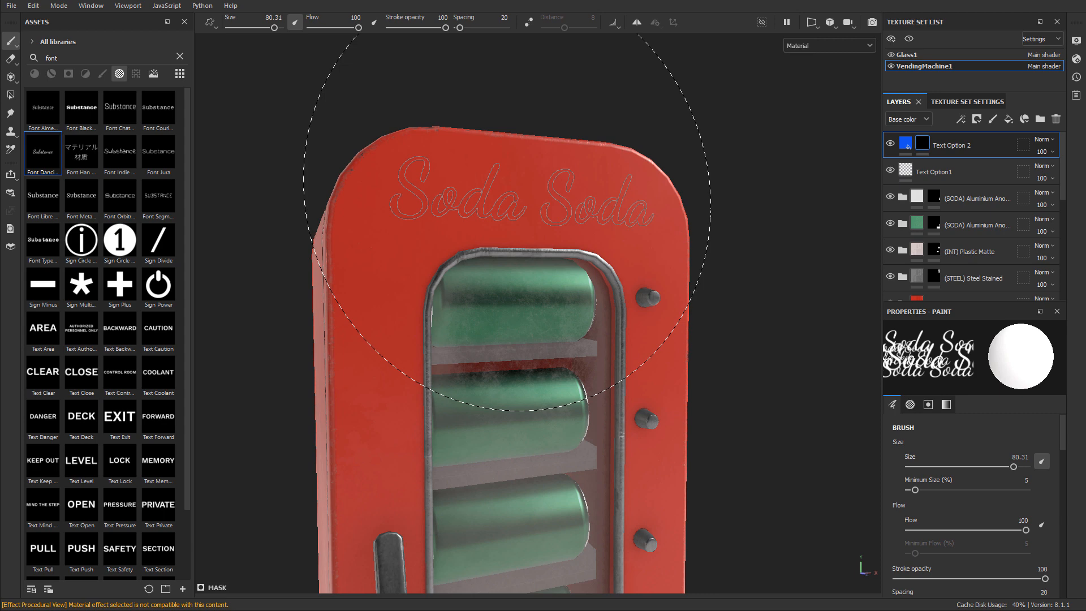
- Set the grayscale of the Text Option 2 mask brush to the Grunge Dusty Powder Wide texture, found by searching for grunge
{"action": "left_click", "coordinate": [923, 145]}
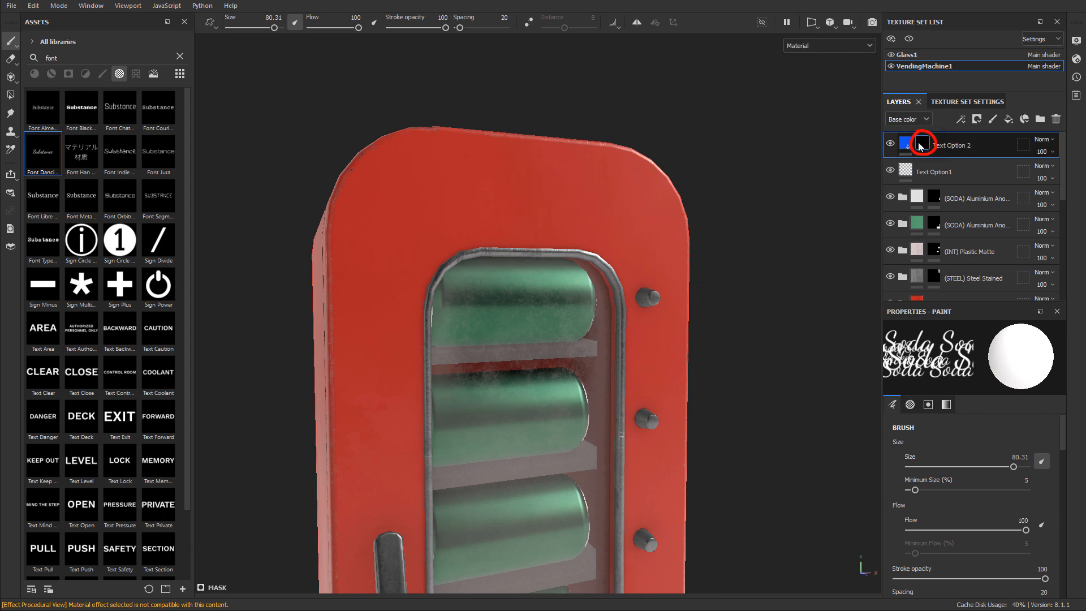
{"action": "scroll", "coordinate": [968, 439], "scroll_direction": "down", "scroll_amount": 5}
{"action": "scroll", "coordinate": [968, 511], "scroll_direction": "down", "scroll_amount": 10}
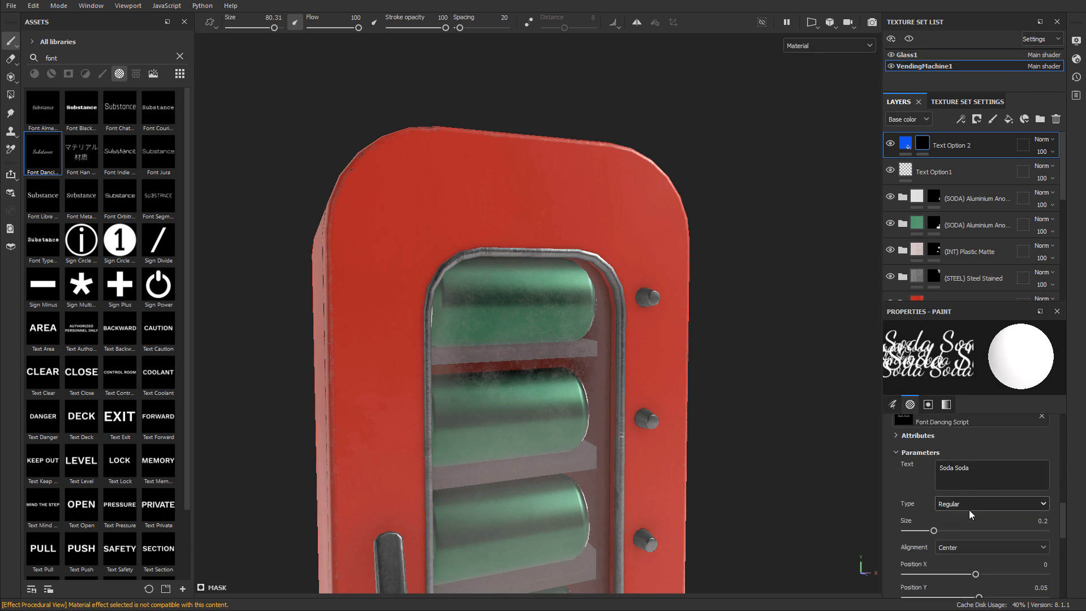
{"action": "scroll", "coordinate": [971, 515], "scroll_direction": "down", "scroll_amount": 2}
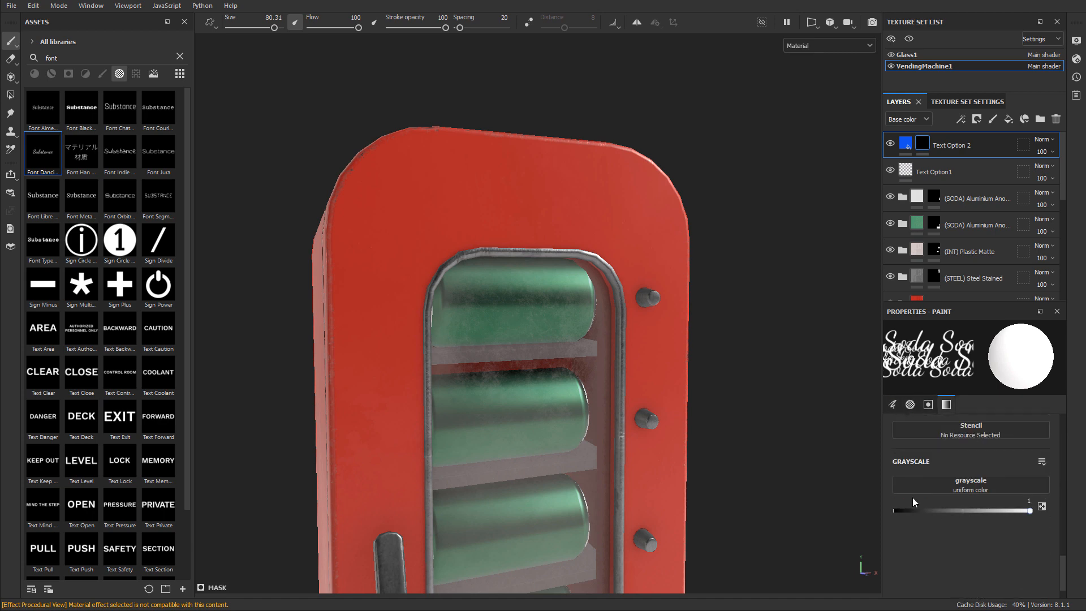
{"action": "left_click", "coordinate": [959, 486]}
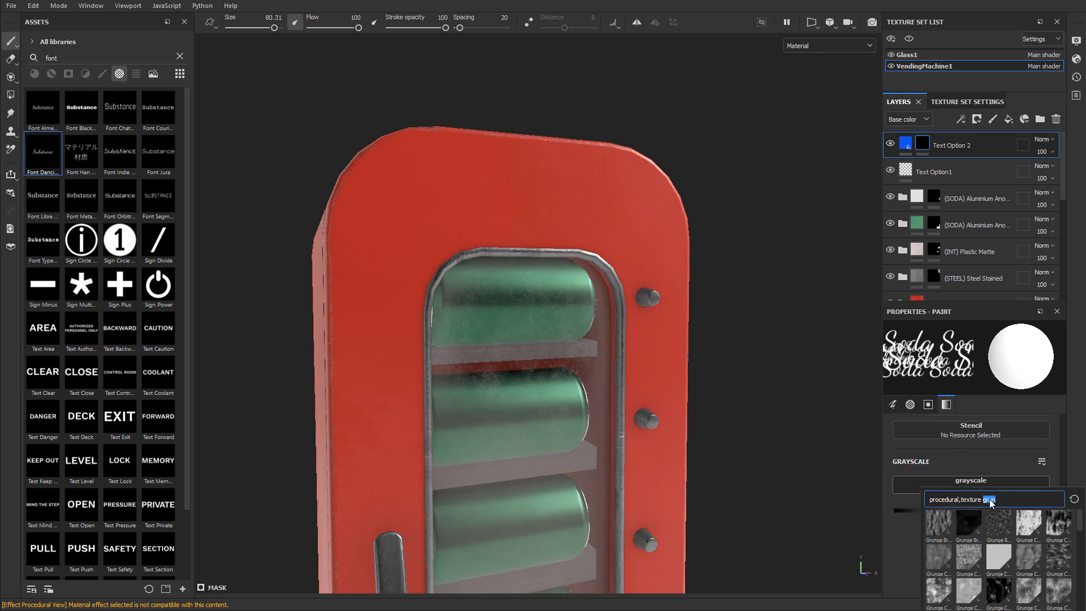
{"action": "type", "text": "gru"}
{"action": "scroll", "coordinate": [998, 560], "scroll_direction": "down", "scroll_amount": 3}
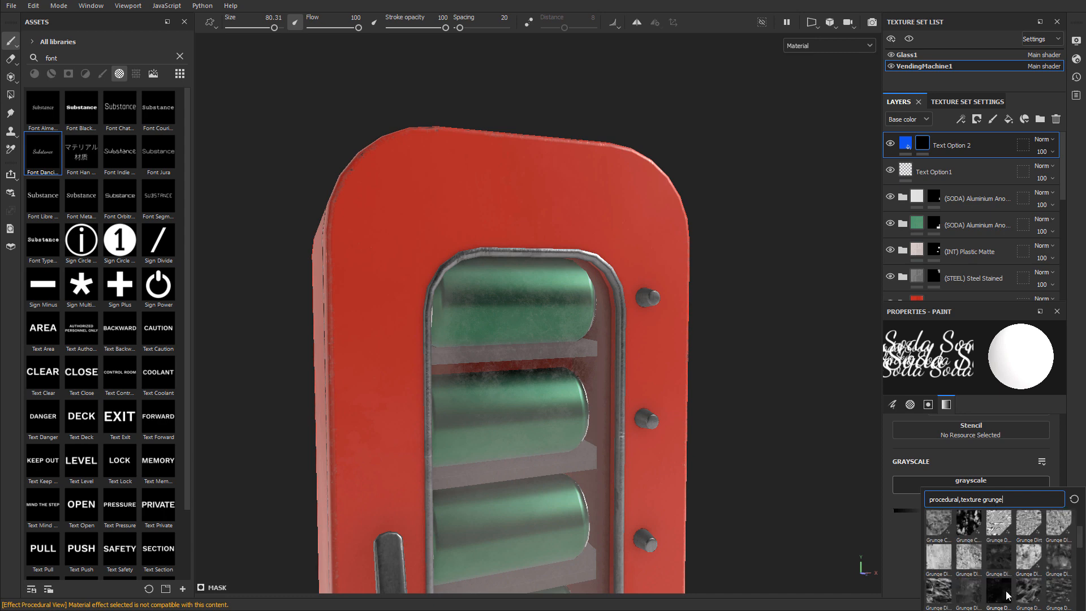
{"action": "left_click", "coordinate": [1032, 592]}
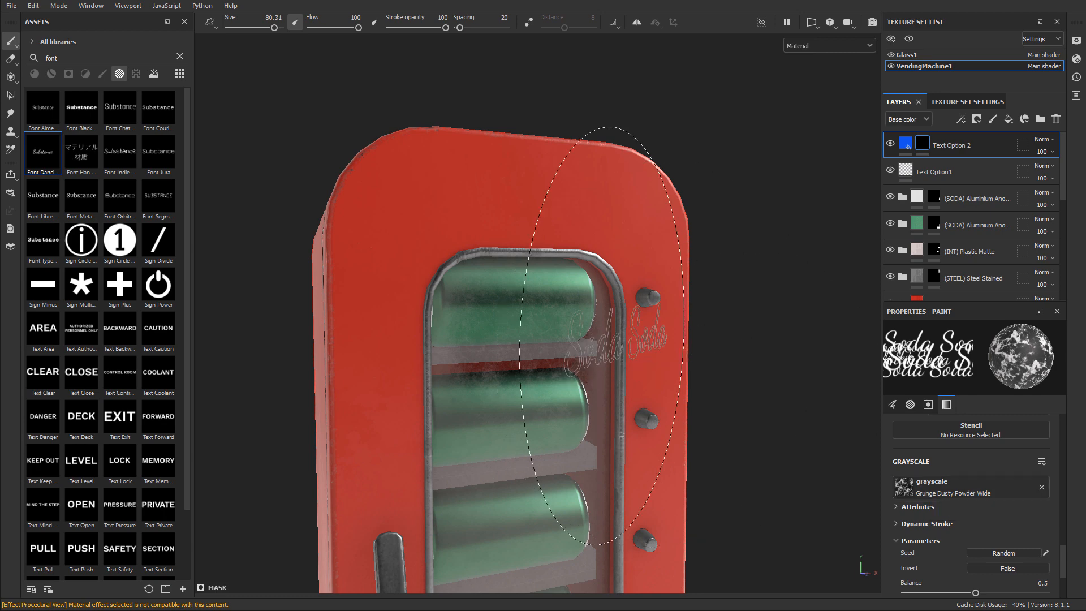
- Try stamping the grunge-textured Soda Soda above the window, inspect it up close from several angles, and undo the stamp
{"action": "left_click", "coordinate": [498, 223]}
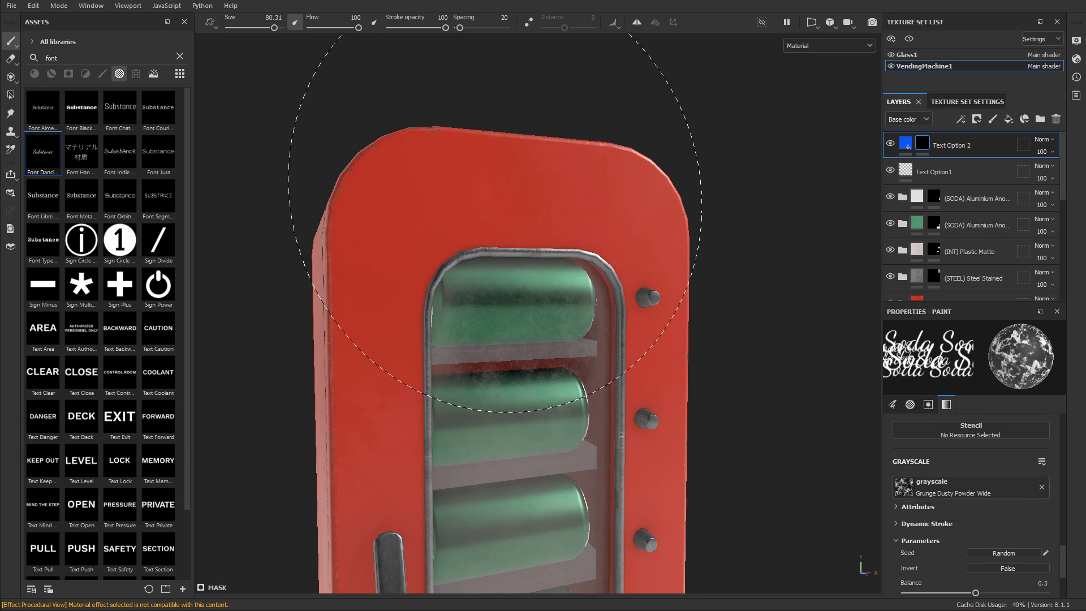
{"action": "scroll", "coordinate": [758, 356], "scroll_direction": "up", "scroll_amount": 3}
{"action": "left_click_drag", "start_coordinate": [628, 334], "coordinate": [680, 318], "text": "alt"}
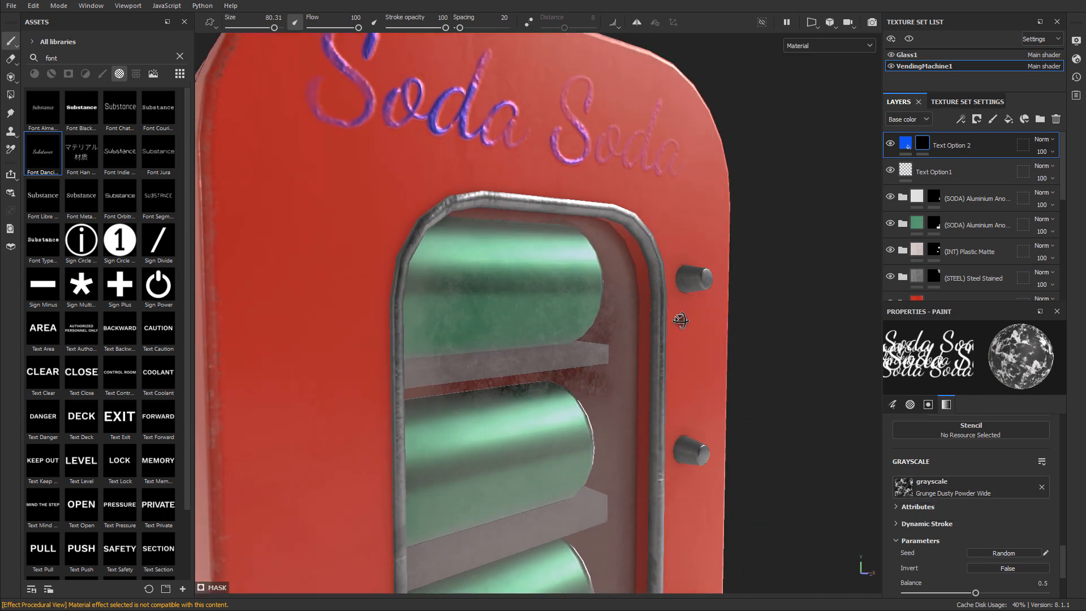
{"action": "middle_click_drag", "start_coordinate": [681, 318], "coordinate": [712, 366], "text": "alt"}
{"action": "scroll", "coordinate": [622, 339], "scroll_direction": "down", "scroll_amount": 3}
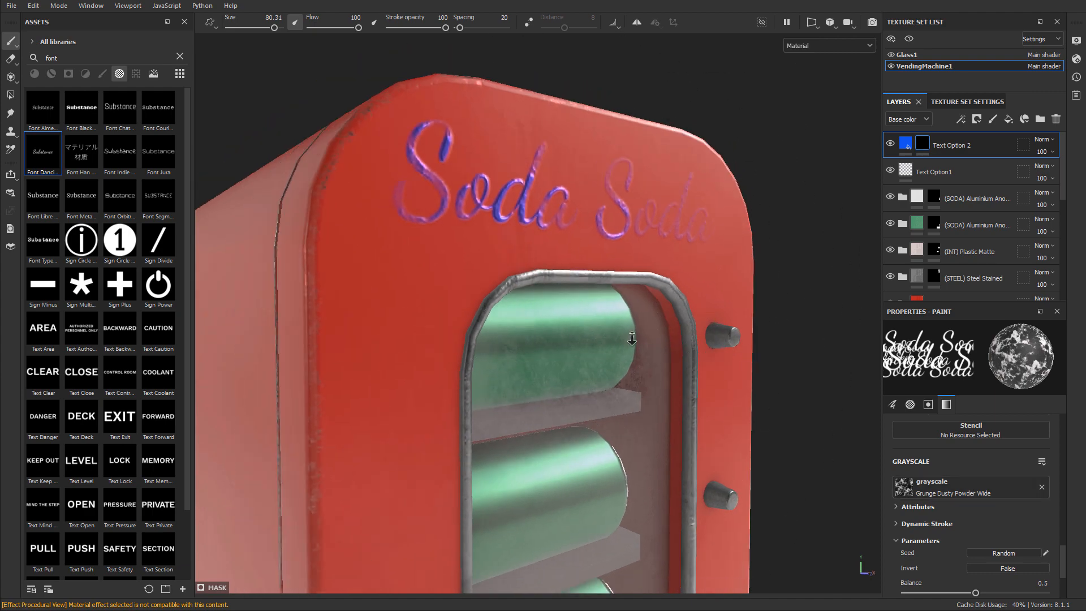
{"action": "left_click_drag", "start_coordinate": [619, 334], "coordinate": [646, 330], "text": "alt"}
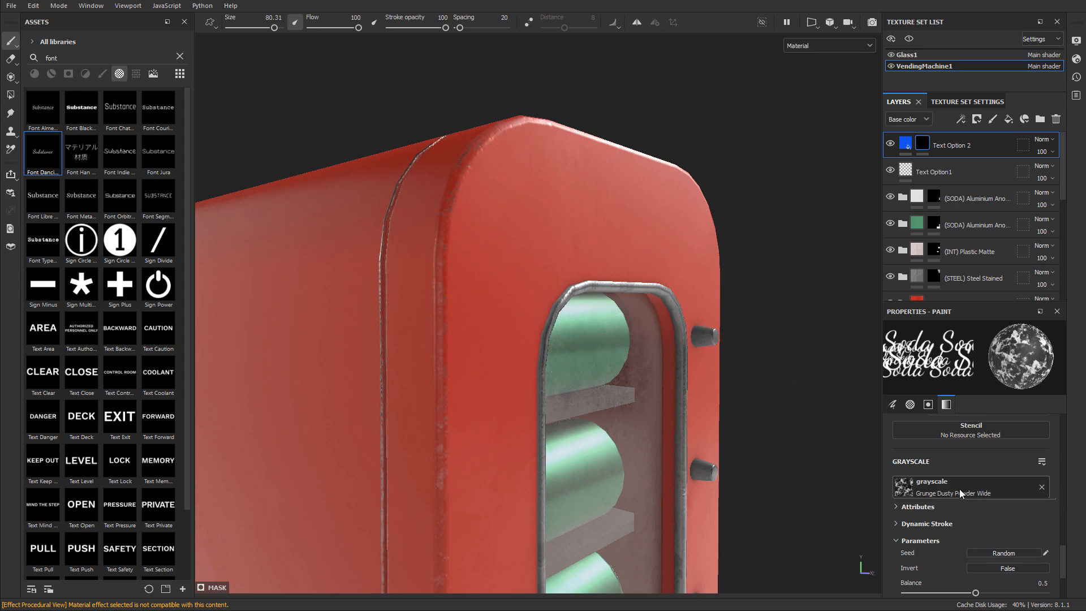
- Replace the mask brush's grayscale texture with Grunge Concrete Dirty
{"action": "left_click", "coordinate": [959, 489]}
{"action": "left_click", "coordinate": [1027, 559]}
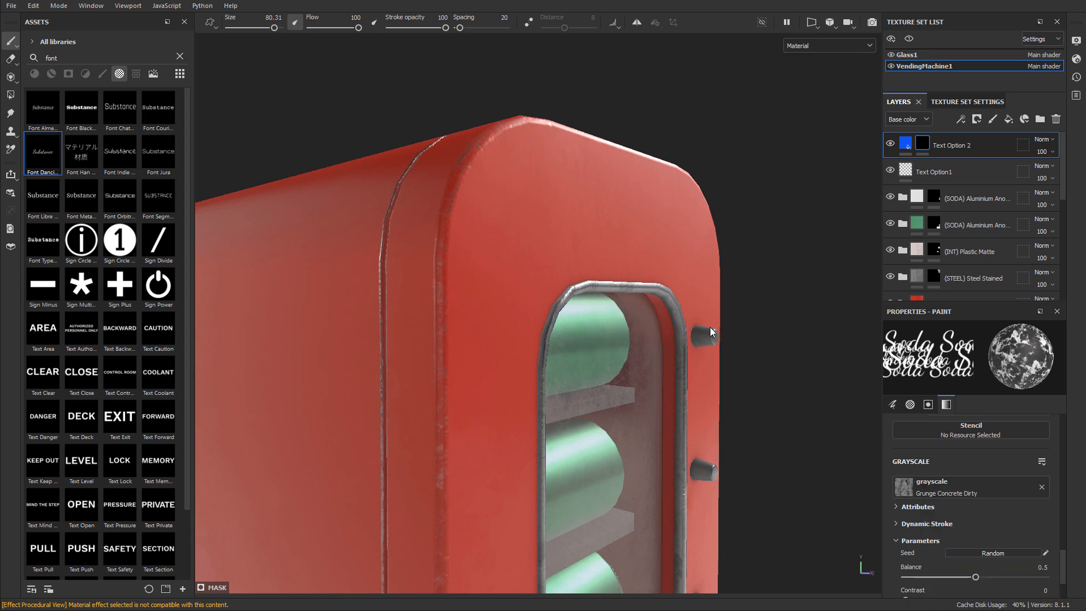
{"action": "mouse_move", "coordinate": [760, 343]}
{"action": "left_mouse_down", "text": "alt"}
{"action": "mouse_move", "coordinate": [530, 348]}
{"action": "mouse_move", "coordinate": [661, 345]}
{"action": "left_mouse_up", "text": "alt"}
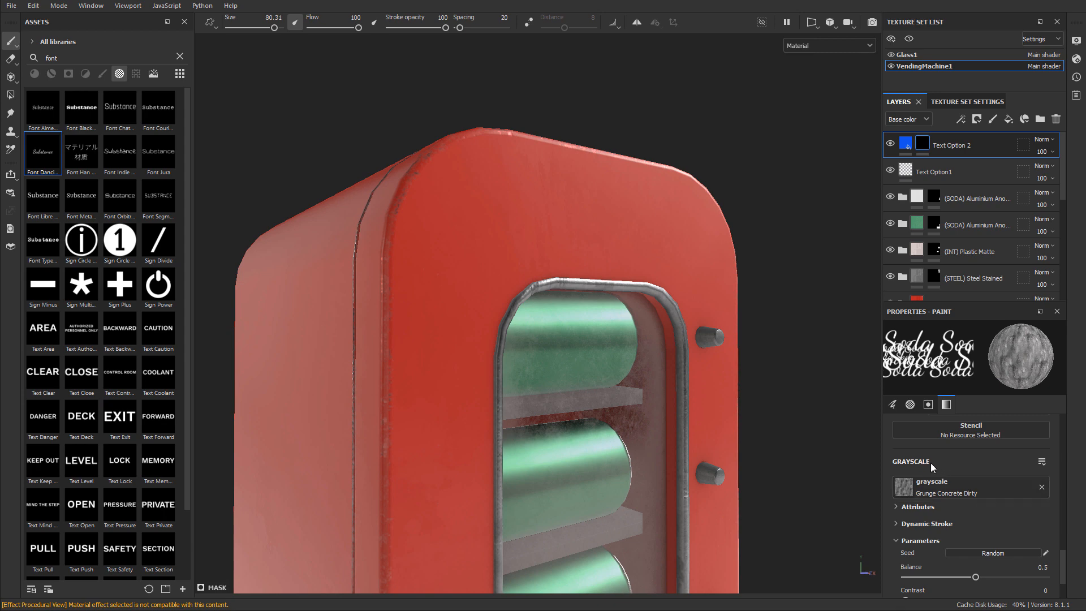
- Remove the brush's grayscale texture, try stamping Soda Soda above the window at uniform grayscale 0.5, and undo the stamp
{"action": "left_click", "coordinate": [1040, 487]}
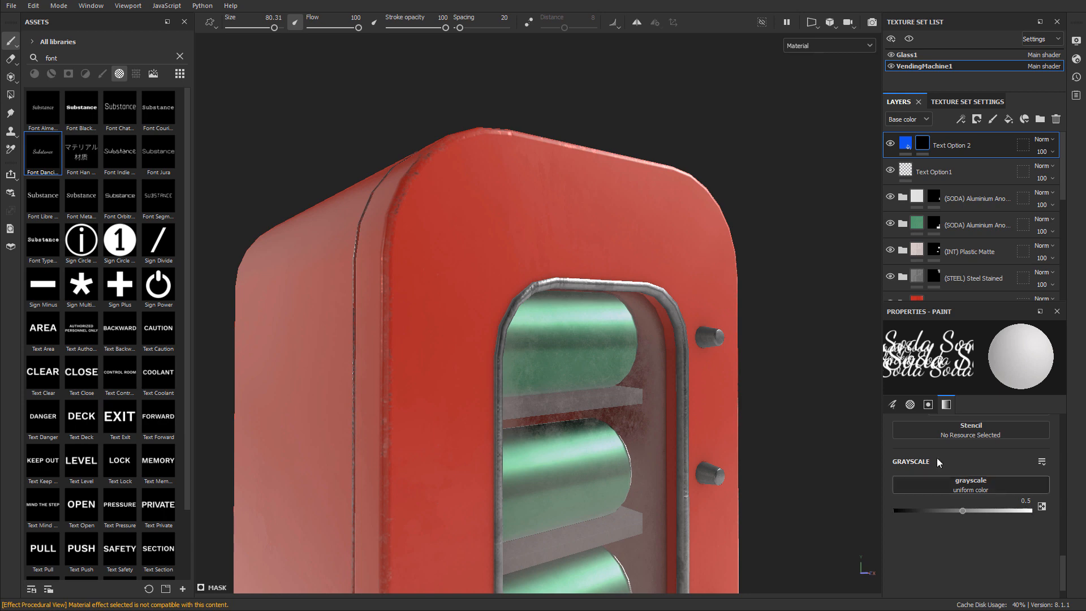
{"action": "left_click", "coordinate": [585, 218]}
{"action": "mouse_move", "coordinate": [678, 304]}
{"action": "left_mouse_down", "text": "alt"}
{"action": "mouse_move", "coordinate": [565, 299]}
{"action": "mouse_move", "coordinate": [683, 307]}
{"action": "left_mouse_up", "text": "alt"}
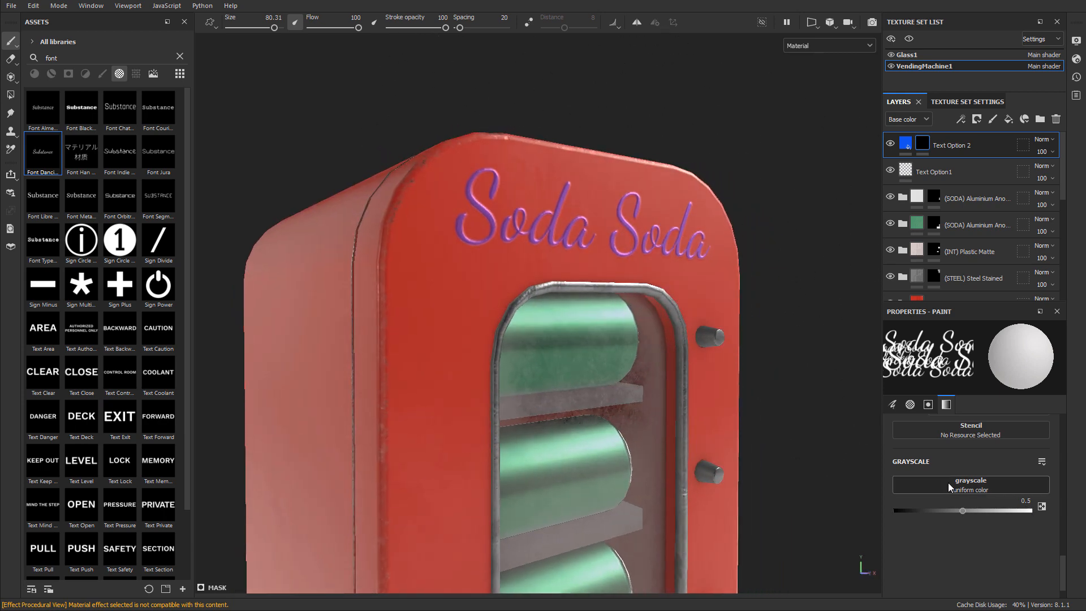
{"action": "key", "text": "ctrl+z"}
- Set the brush's grayscale to 1 and stamp Soda Soda above the window in the Text Option 2 mask
{"action": "left_click_drag", "start_coordinate": [965, 508], "coordinate": [1030, 510]}
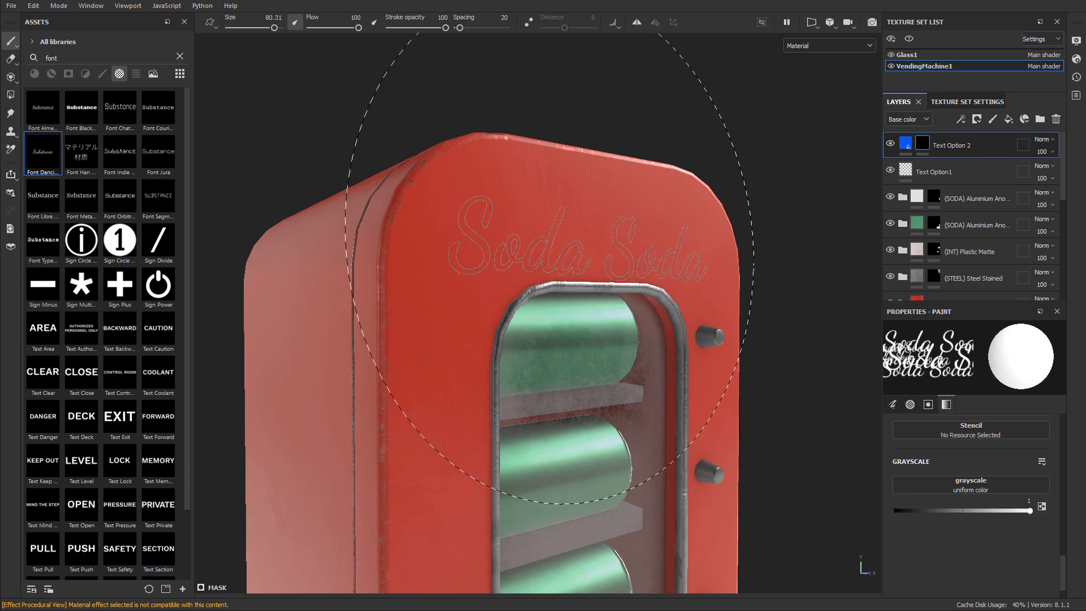
{"action": "left_click", "coordinate": [582, 224]}
{"action": "mouse_move", "coordinate": [694, 391]}
{"action": "left_mouse_down", "text": "alt"}
{"action": "mouse_move", "coordinate": [622, 392]}
{"action": "mouse_move", "coordinate": [705, 398]}
{"action": "mouse_move", "coordinate": [579, 368]}
{"action": "left_mouse_up", "text": "alt"}
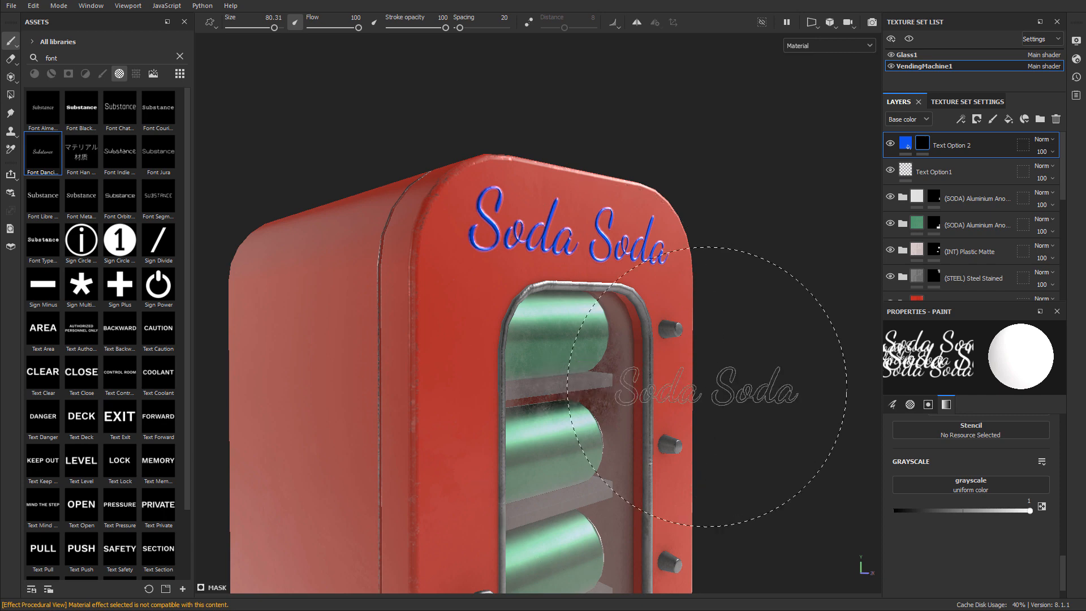
- Add a fill layer above Text Option 2 and set its base color to a saturated blue
{"action": "mouse_move", "coordinate": [635, 266]}
{"action": "left_mouse_down", "text": "alt"}
{"action": "mouse_move", "coordinate": [582, 447]}
{"action": "mouse_move", "coordinate": [533, 239]}
{"action": "mouse_move", "coordinate": [521, 295]}
{"action": "left_mouse_up", "text": "alt"}
{"action": "scroll", "coordinate": [562, 395], "scroll_direction": "up", "scroll_amount": 3}
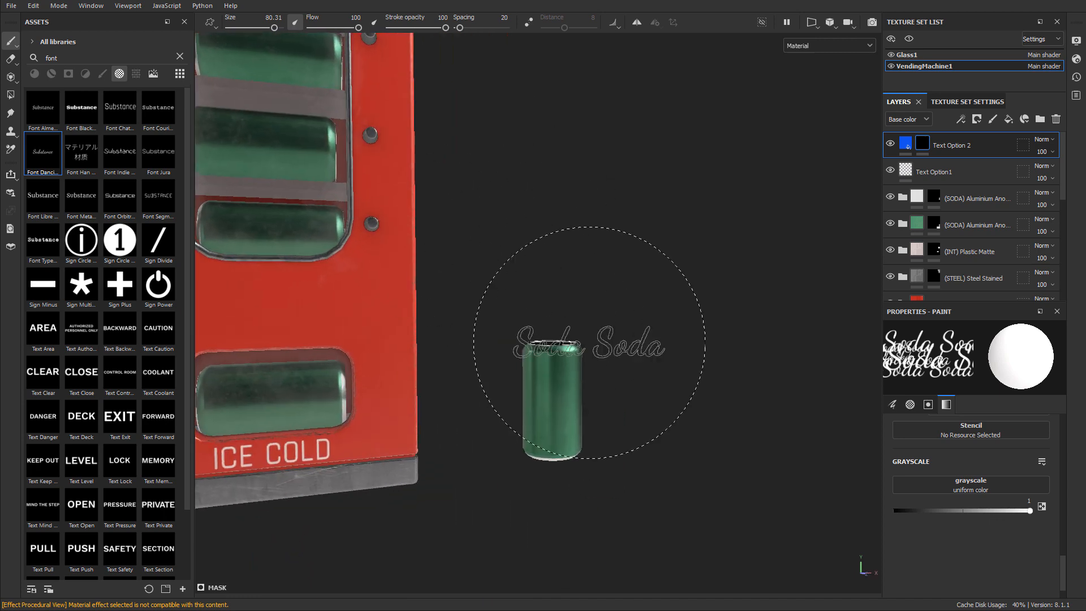
{"action": "mouse_move", "coordinate": [605, 400]}
{"action": "left_mouse_down", "text": "alt"}
{"action": "mouse_move", "coordinate": [447, 402]}
{"action": "mouse_move", "coordinate": [610, 400]}
{"action": "left_mouse_up", "text": "alt"}
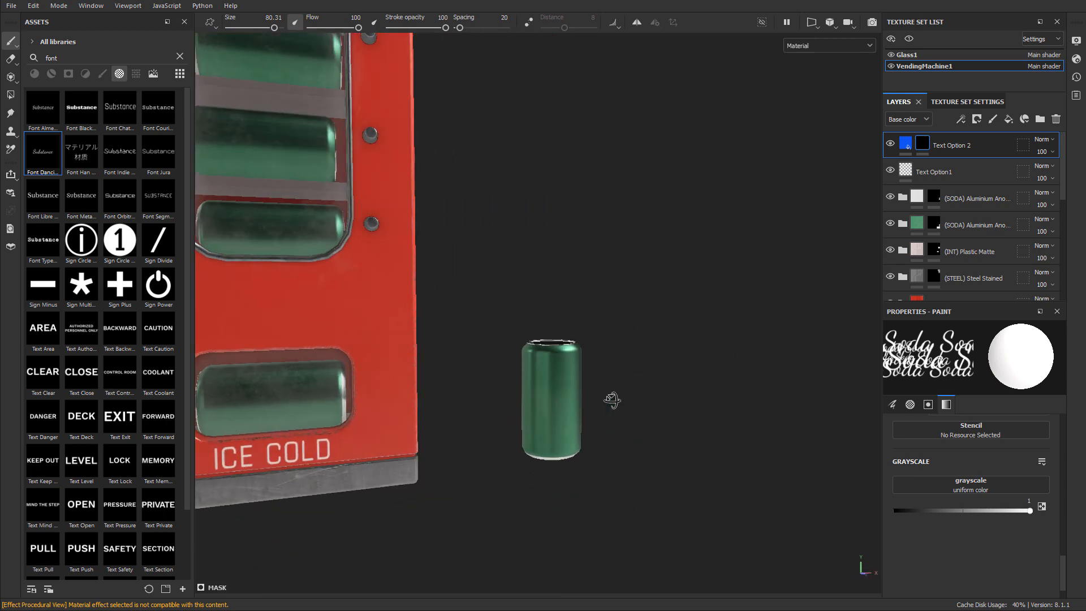
{"action": "scroll", "coordinate": [611, 400], "scroll_direction": "down", "scroll_amount": 1}
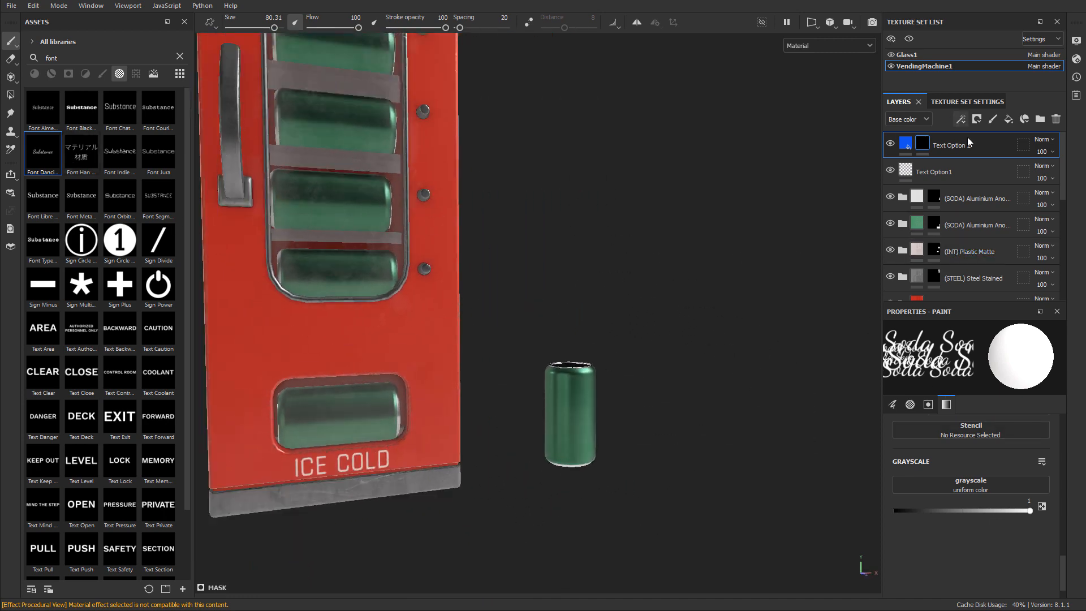
{"action": "left_click", "coordinate": [1006, 121]}
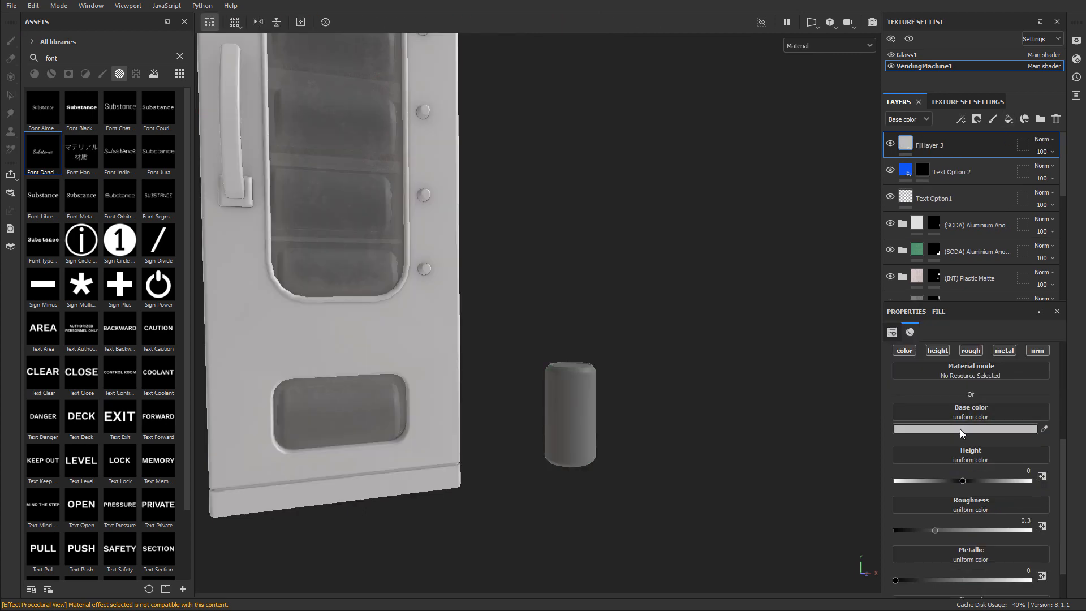
{"action": "left_click", "coordinate": [959, 429]}
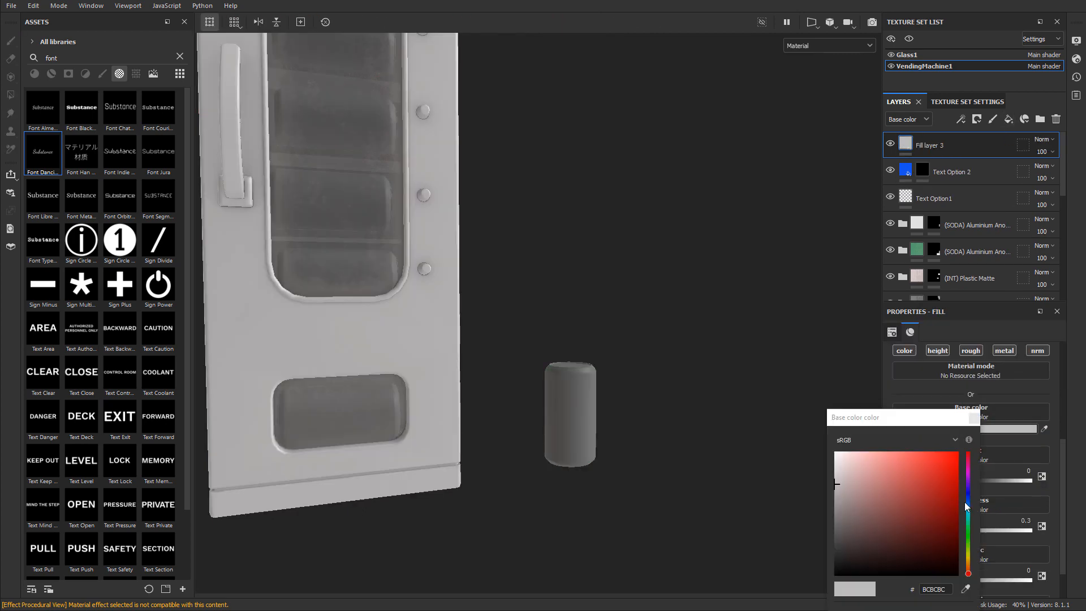
{"action": "left_click_drag", "start_coordinate": [967, 501], "coordinate": [951, 455]}
{"action": "left_click", "coordinate": [1053, 446]}
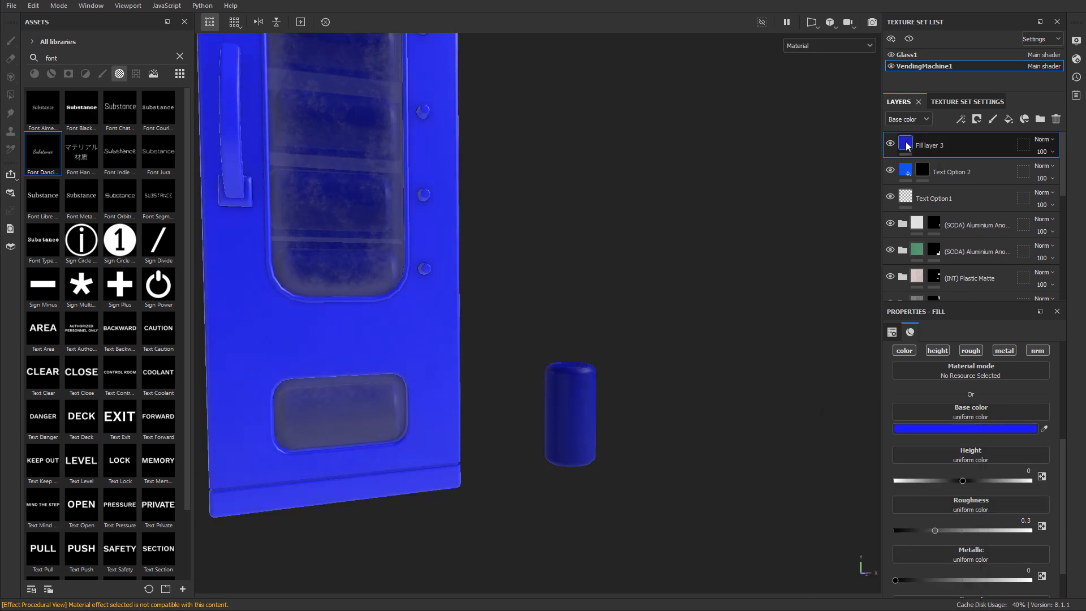
- Rename the new blue fill layer as Font on SodaCan and give it a black mask
{"action": "double_click", "coordinate": [927, 146]}
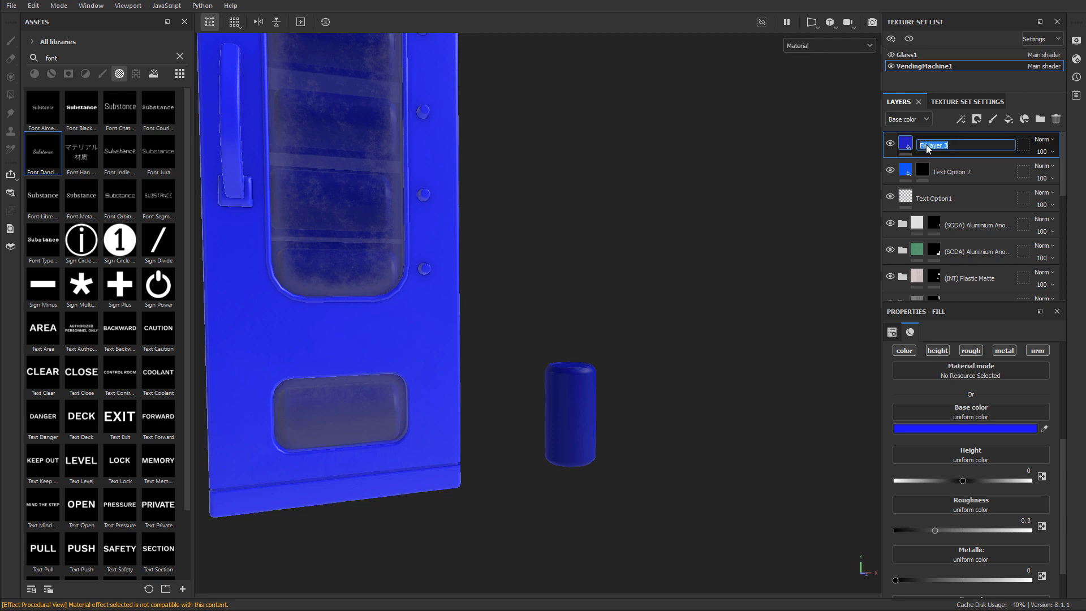
{"action": "type", "text": "Font on SodaC"}
{"action": "key", "text": "Return"}
{"action": "right_click", "coordinate": [905, 143]}
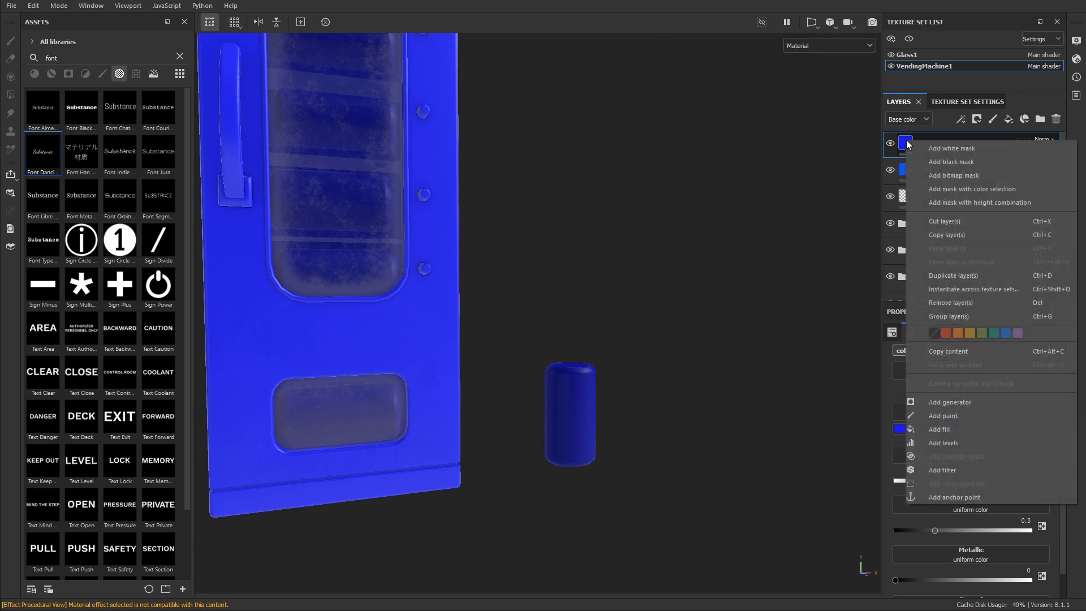
{"action": "left_click", "coordinate": [952, 161]}
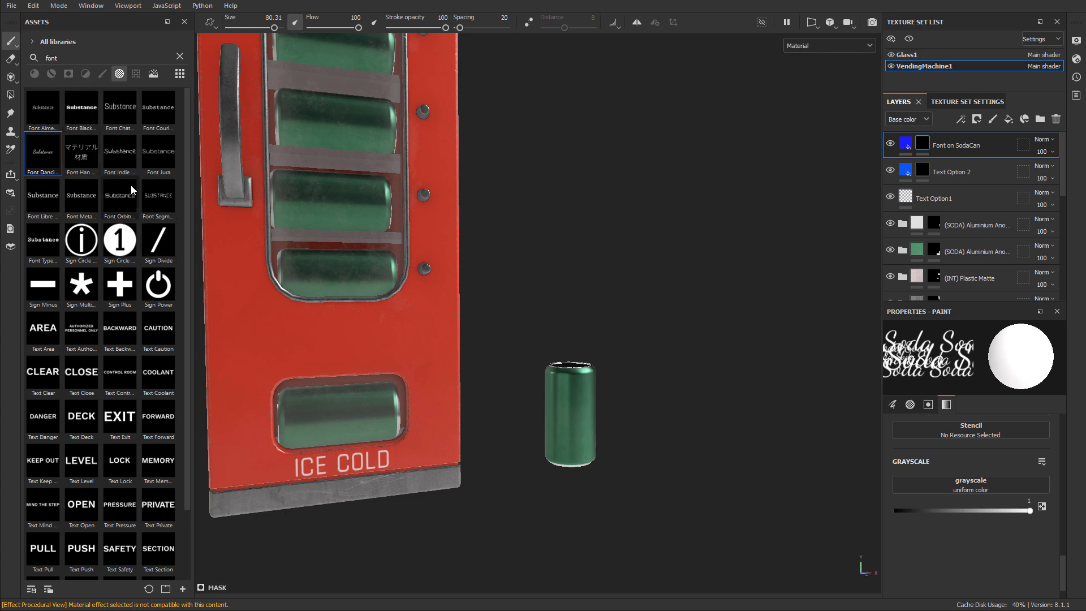
- Load the Font Metamorphous alpha into the mask brush and set its text to WoLD
{"action": "left_click", "coordinate": [80, 195]}
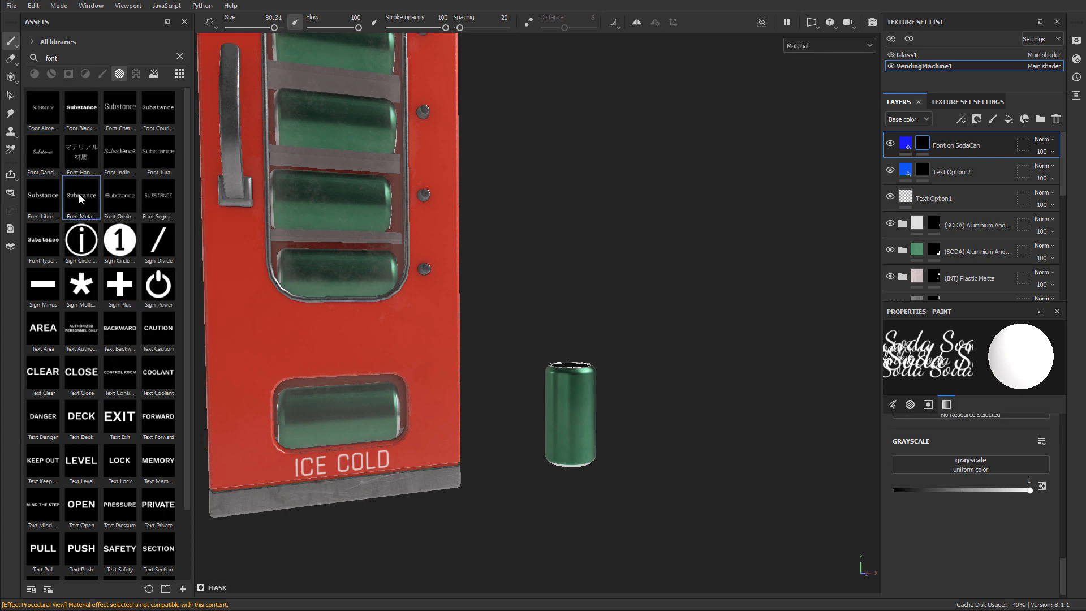
{"action": "scroll", "coordinate": [972, 462], "scroll_direction": "up", "scroll_amount": 5}
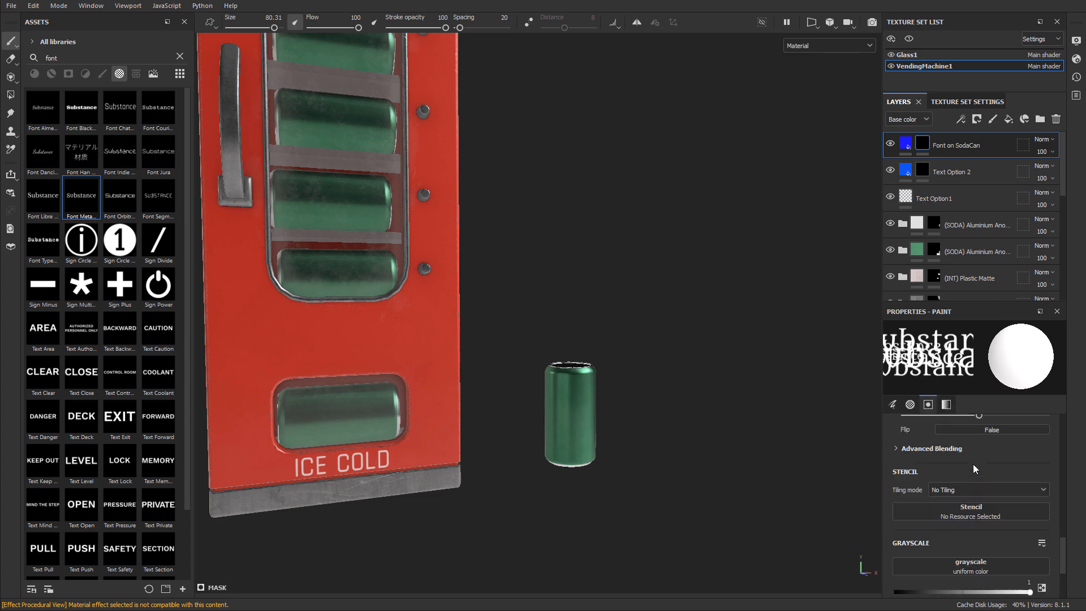
{"action": "double_click", "coordinate": [973, 545]}
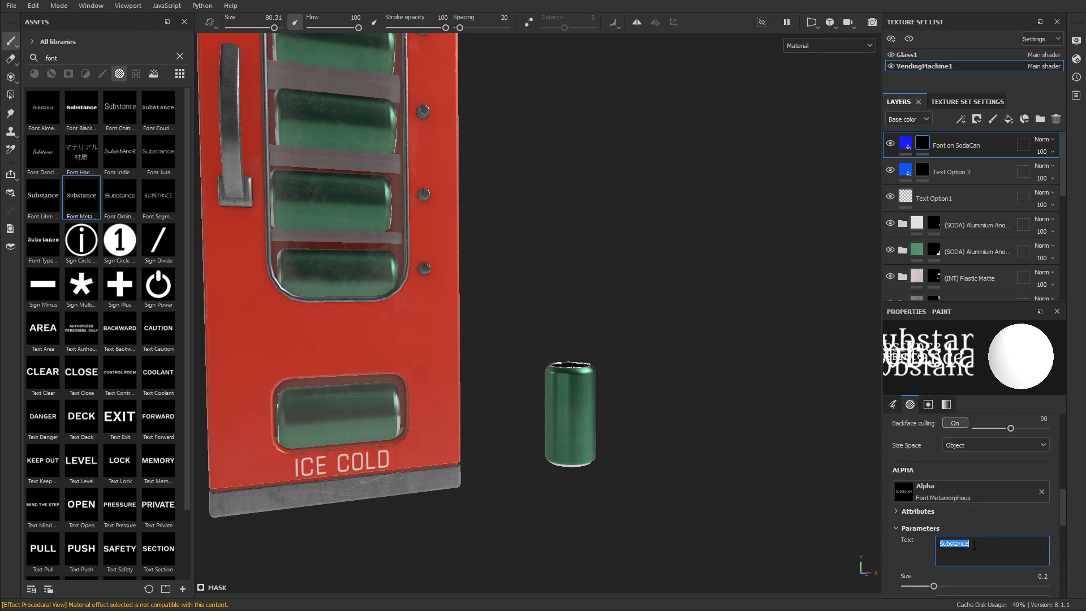
{"action": "type", "text": "WoLD"}
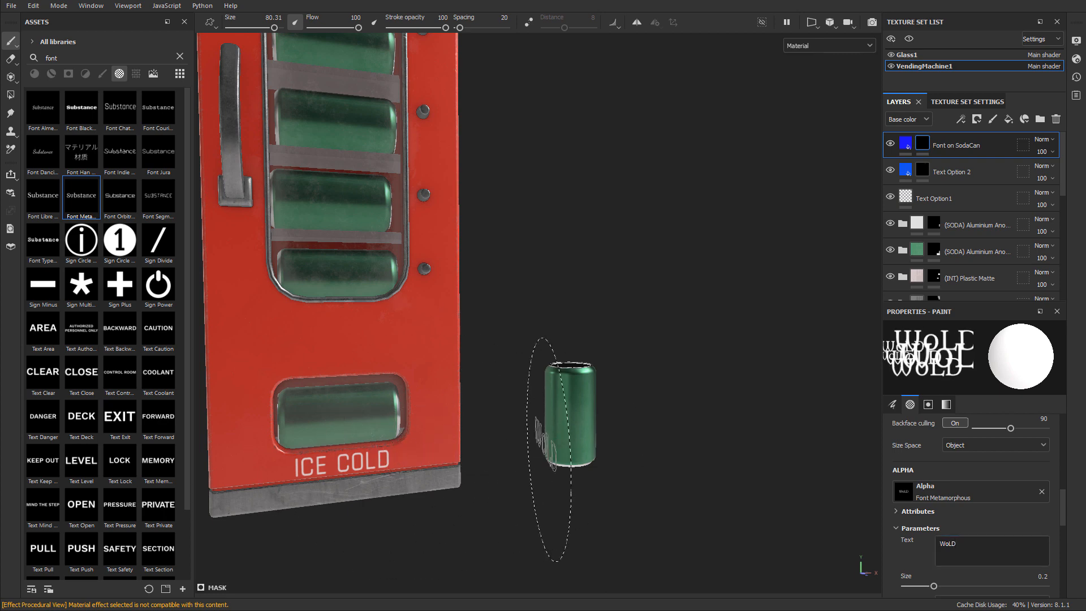
- Align the 3D view straight on to the front of the standalone soda can and show it in orthographic projection
{"action": "scroll", "coordinate": [573, 404], "scroll_direction": "up", "scroll_amount": 2}
{"action": "right_click", "coordinate": [656, 381]}
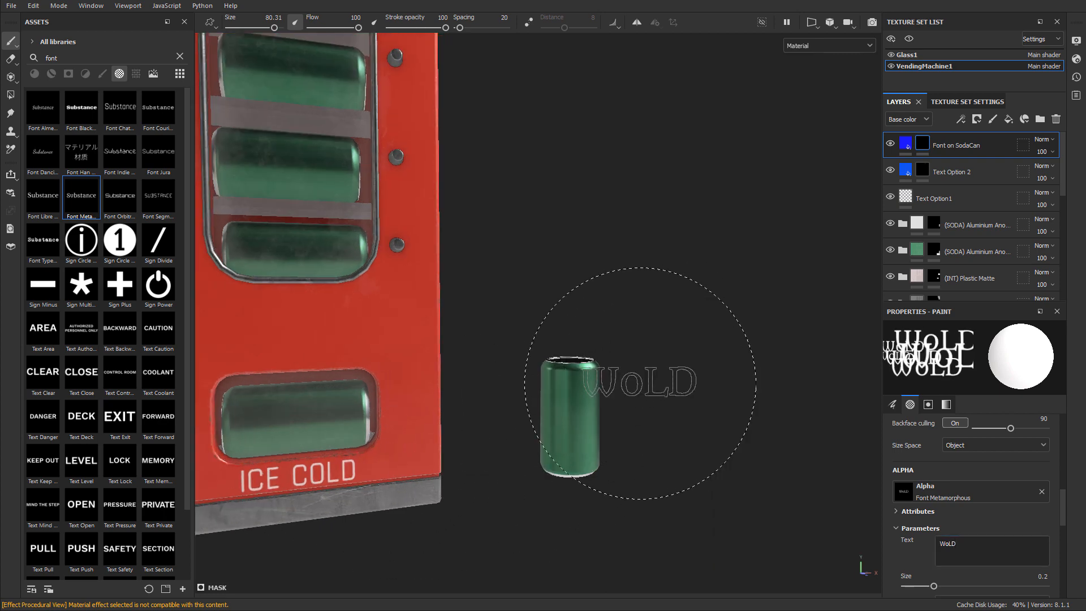
{"action": "left_click_drag", "start_coordinate": [620, 375], "coordinate": [613, 368], "text": "alt"}
{"action": "middle_click_drag", "start_coordinate": [594, 404], "coordinate": [632, 297], "text": "alt"}
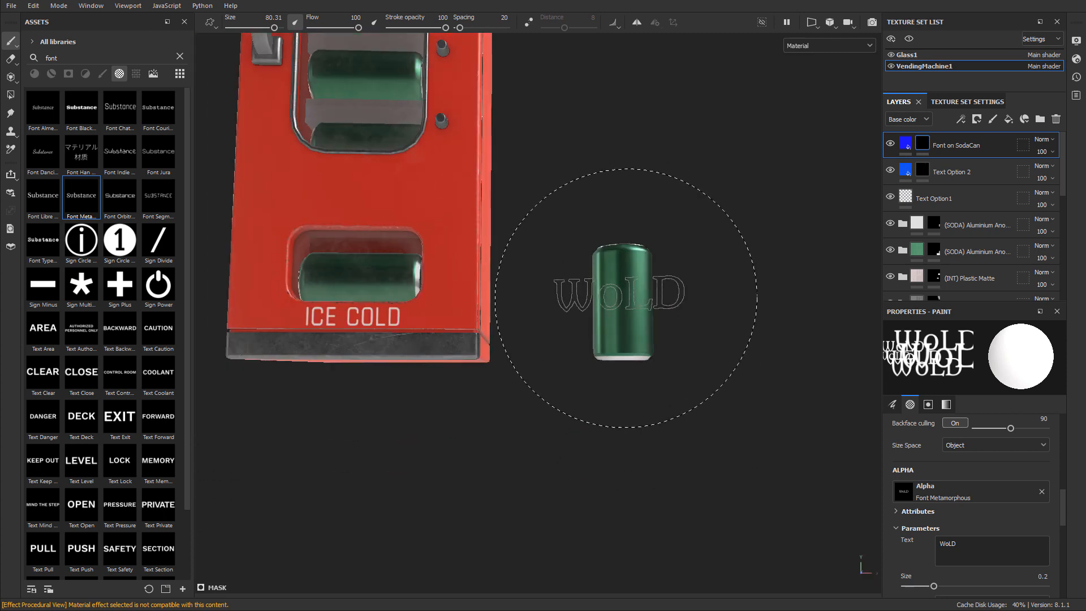
{"action": "right_click_drag", "start_coordinate": [657, 321], "coordinate": [691, 321], "text": "alt"}
{"action": "middle_click_drag", "start_coordinate": [691, 321], "coordinate": [718, 395], "text": "alt"}
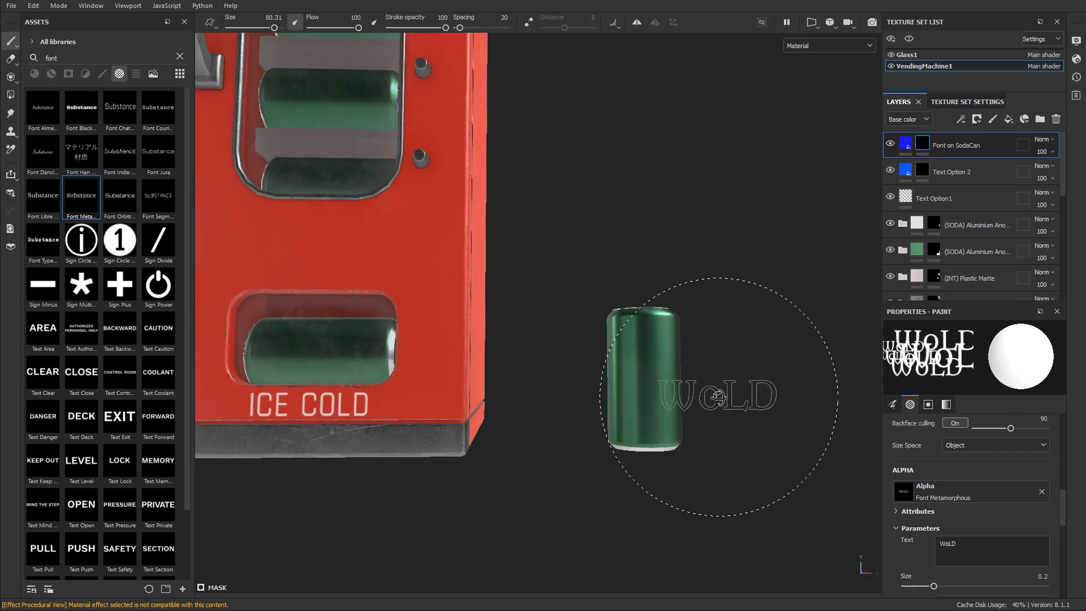
{"action": "left_click_drag", "start_coordinate": [718, 395], "coordinate": [735, 414], "text": "alt"}
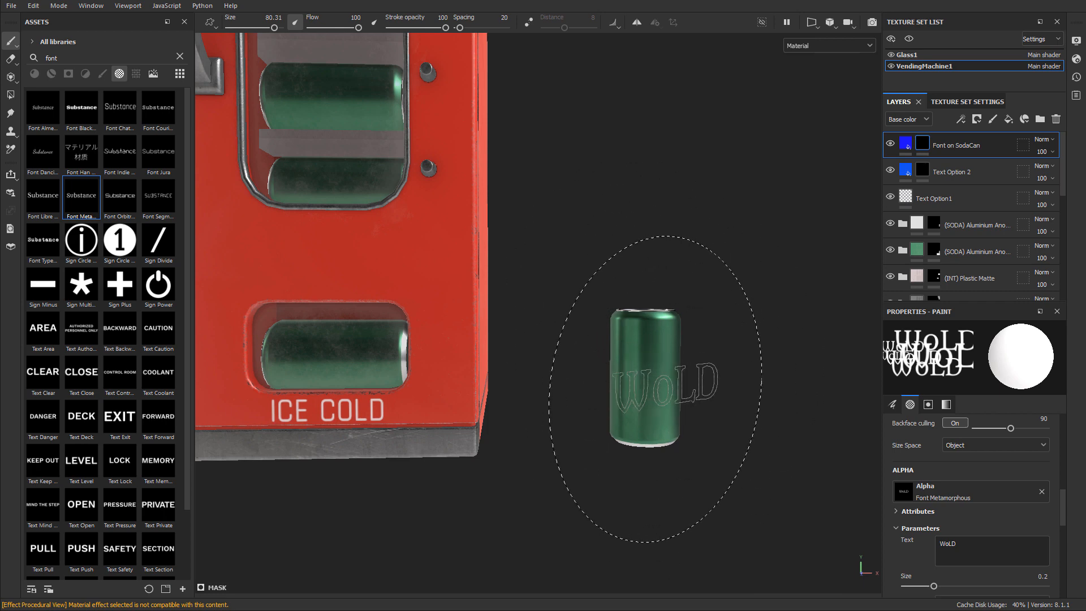
{"action": "left_click_drag", "start_coordinate": [667, 322], "coordinate": [655, 315], "text": "alt"}
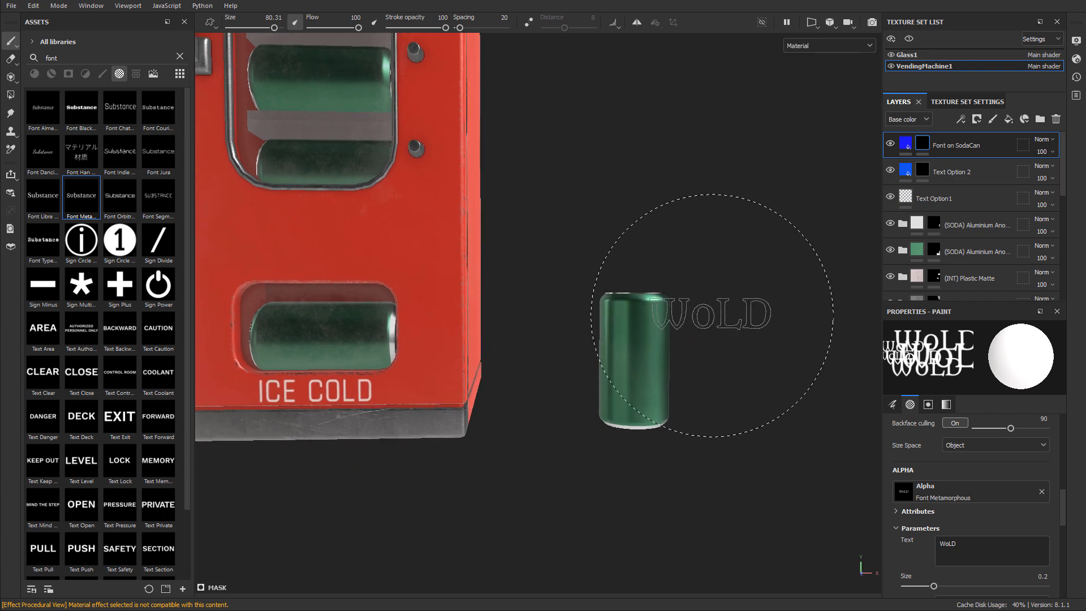
{"action": "mouse_move", "coordinate": [727, 315]}
{"action": "left_mouse_down", "text": "alt"}
{"action": "mouse_move", "coordinate": [670, 305]}
{"action": "mouse_move", "coordinate": [751, 301]}
{"action": "left_mouse_up", "text": "alt"}
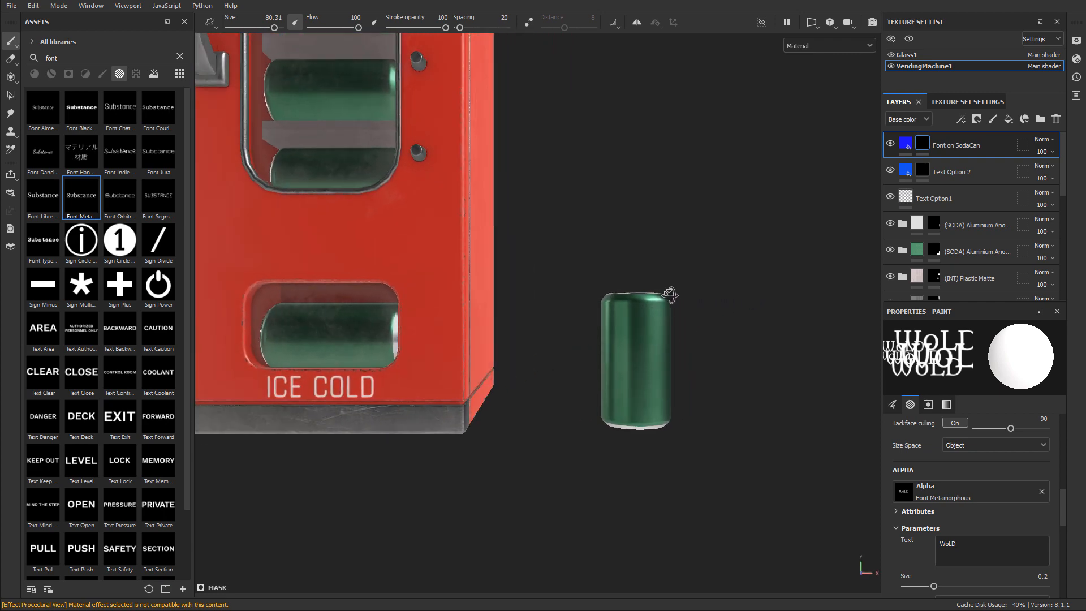
{"action": "mouse_move", "coordinate": [611, 296]}
{"action": "left_mouse_down", "text": "alt+shift"}
{"action": "mouse_move", "coordinate": [998, 308]}
{"action": "mouse_move", "coordinate": [672, 302]}
{"action": "mouse_move", "coordinate": [701, 475]}
{"action": "mouse_move", "coordinate": [686, 357]}
{"action": "left_mouse_up", "text": "alt+shift"}
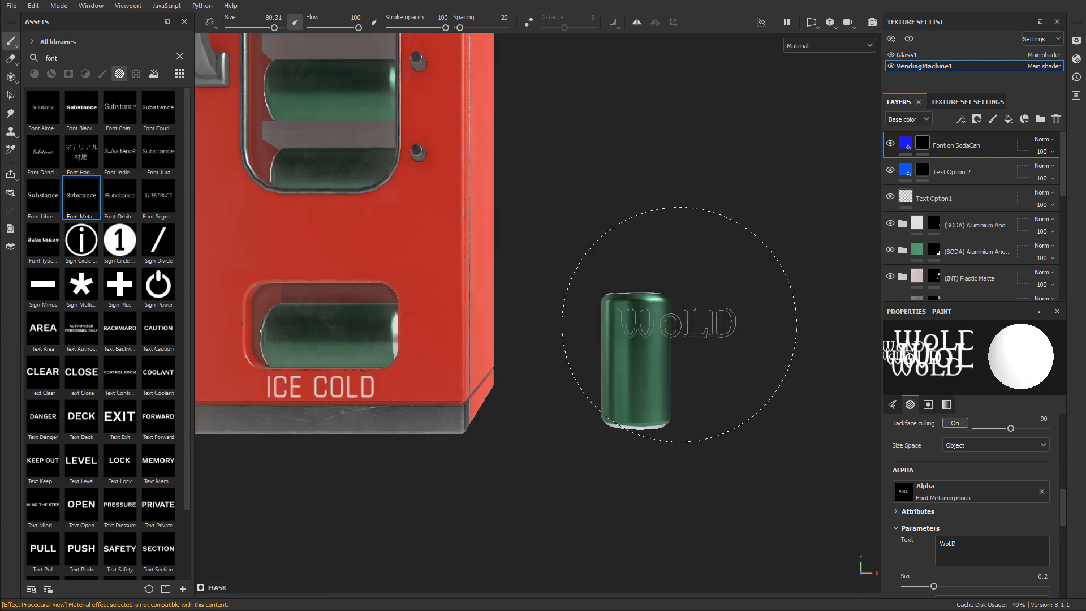
{"action": "scroll", "coordinate": [679, 324], "scroll_direction": "up", "scroll_amount": 3}
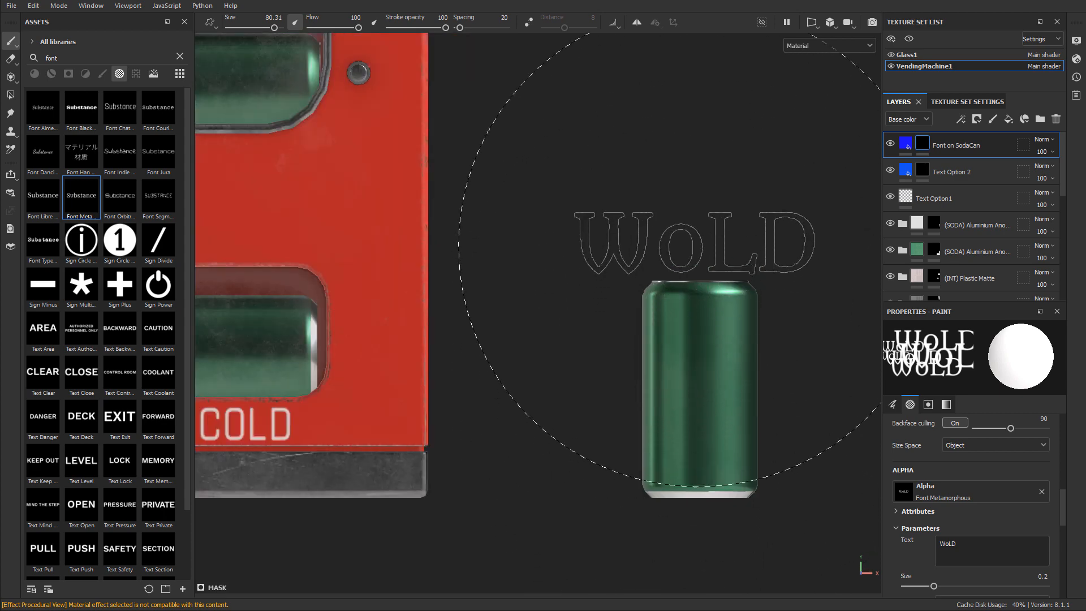
- Reduce the brush size to 46.28 and set the brush angle to 270 for vertical WoLD lettering
{"action": "mouse_move", "coordinate": [699, 231]}
{"action": "right_mouse_down", "text": "ctrl"}
{"action": "mouse_move", "coordinate": [626, 231]}
{"action": "mouse_move", "coordinate": [639, 231]}
{"action": "right_mouse_up", "text": "ctrl"}
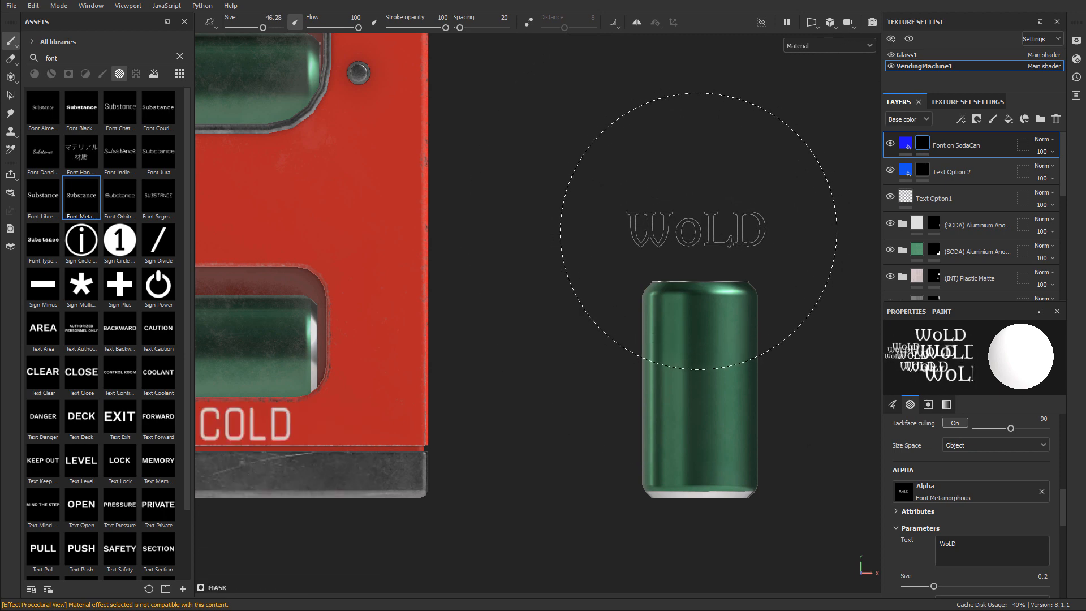
{"action": "mouse_move", "coordinate": [701, 225]}
{"action": "left_mouse_down", "text": "ctrl"}
{"action": "mouse_move", "coordinate": [656, 228]}
{"action": "mouse_move", "coordinate": [701, 232]}
{"action": "mouse_move", "coordinate": [701, 207]}
{"action": "mouse_move", "coordinate": [701, 226]}
{"action": "left_mouse_up", "text": "ctrl"}
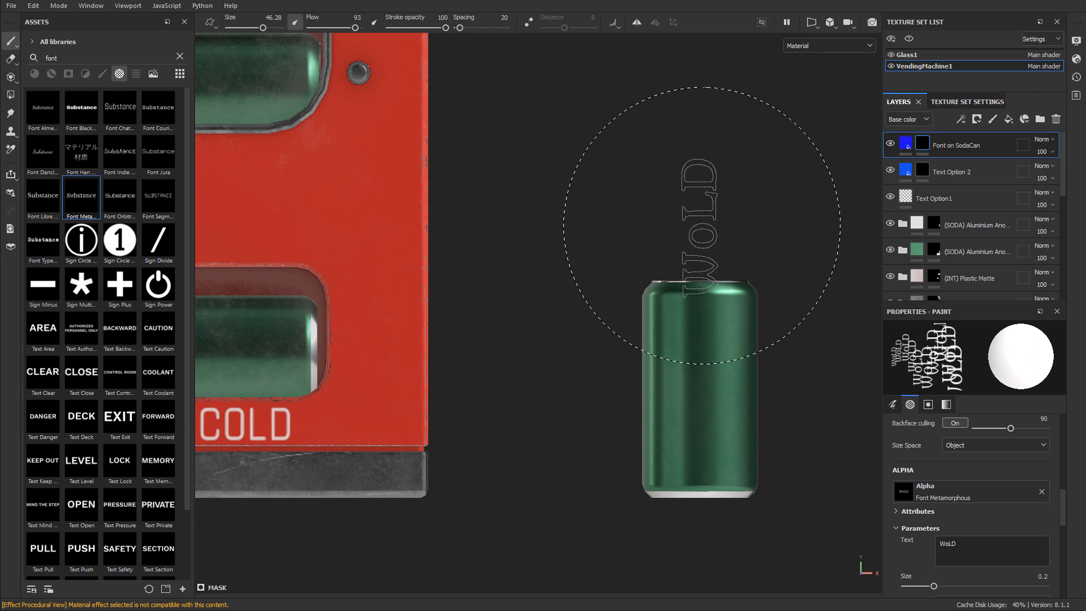
{"action": "scroll", "coordinate": [959, 460], "scroll_direction": "up", "scroll_amount": 3}
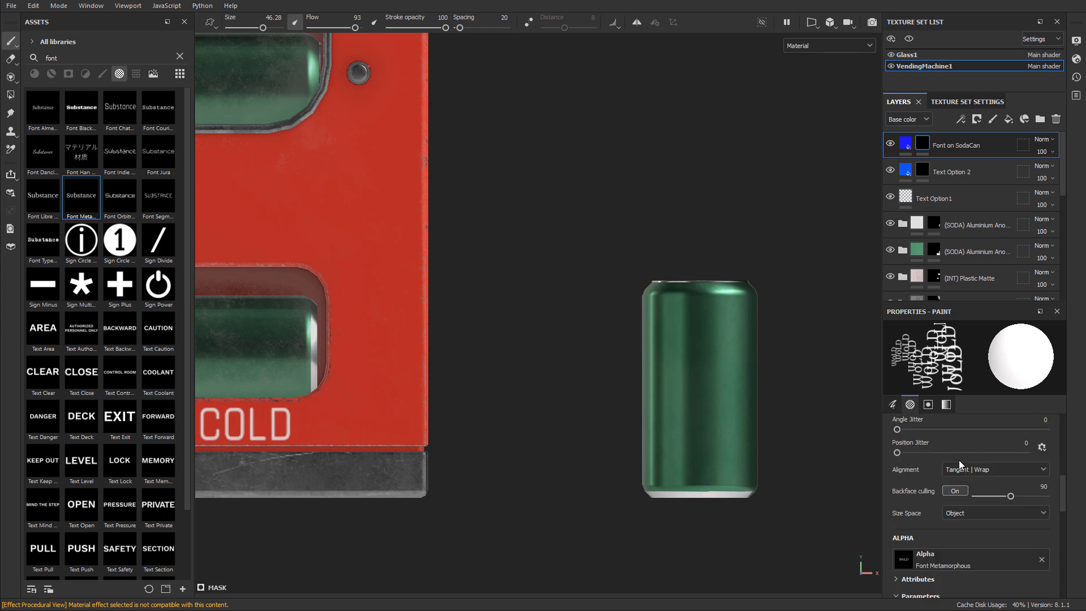
{"action": "scroll", "coordinate": [959, 460], "scroll_direction": "up", "scroll_amount": 7}
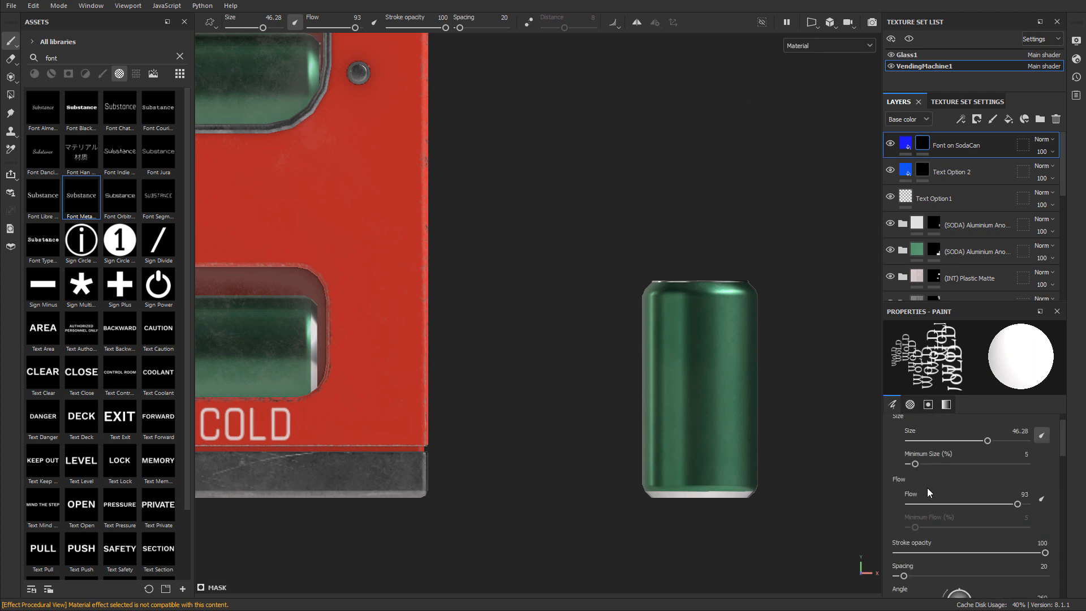
{"action": "scroll", "coordinate": [927, 487], "scroll_direction": "down", "scroll_amount": 7}
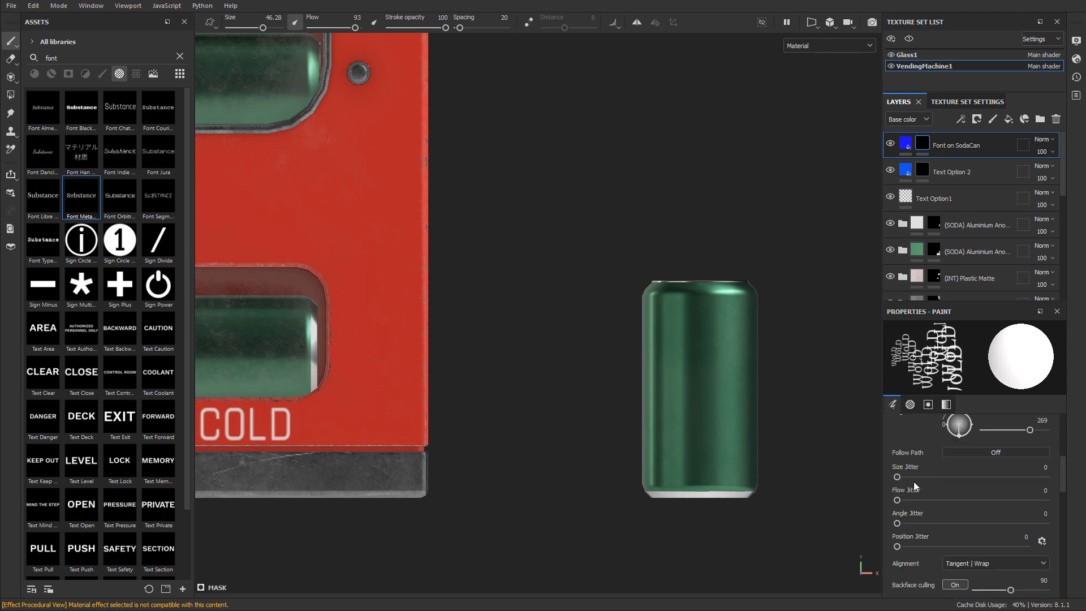
{"action": "scroll", "coordinate": [914, 481], "scroll_direction": "down", "scroll_amount": 5}
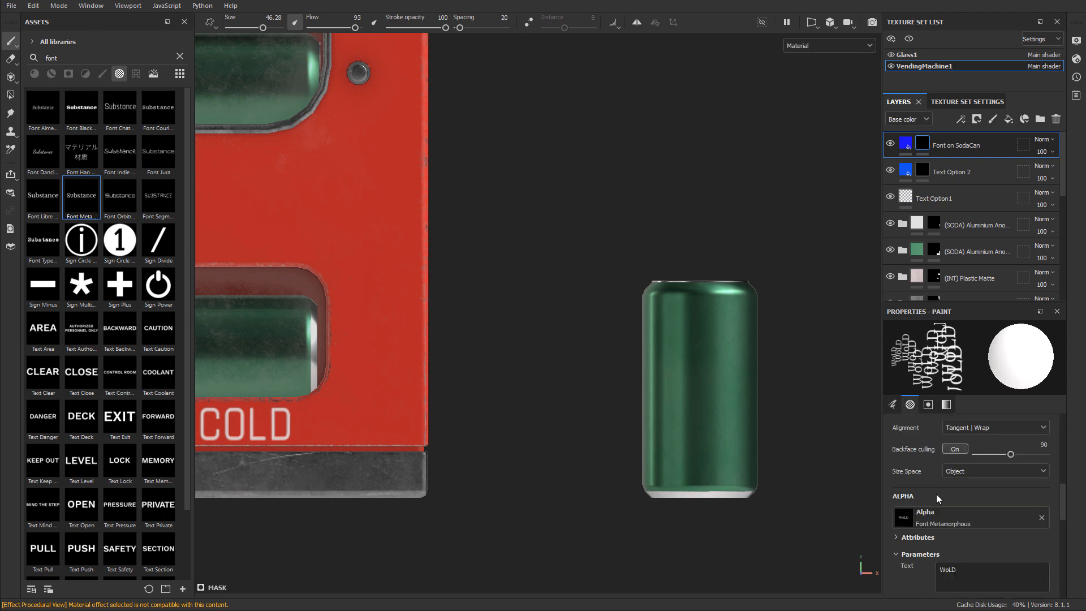
{"action": "scroll", "coordinate": [945, 525], "scroll_direction": "down", "scroll_amount": 2}
{"action": "scroll", "coordinate": [958, 574], "scroll_direction": "up", "scroll_amount": 8}
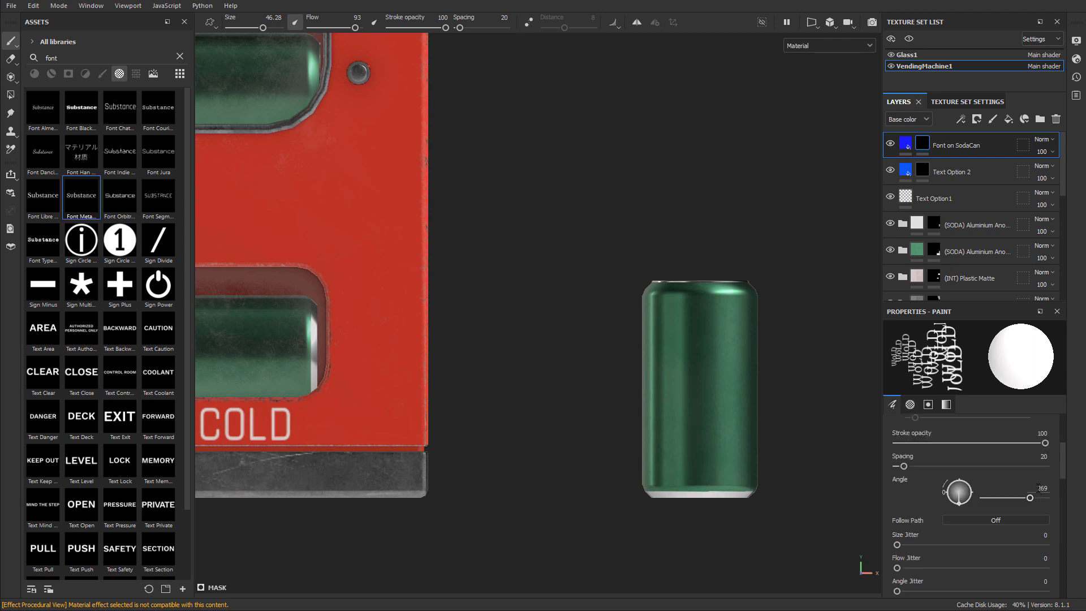
{"action": "left_click", "coordinate": [1042, 488]}
{"action": "type", "text": "90"}
{"action": "key", "text": "Return"}
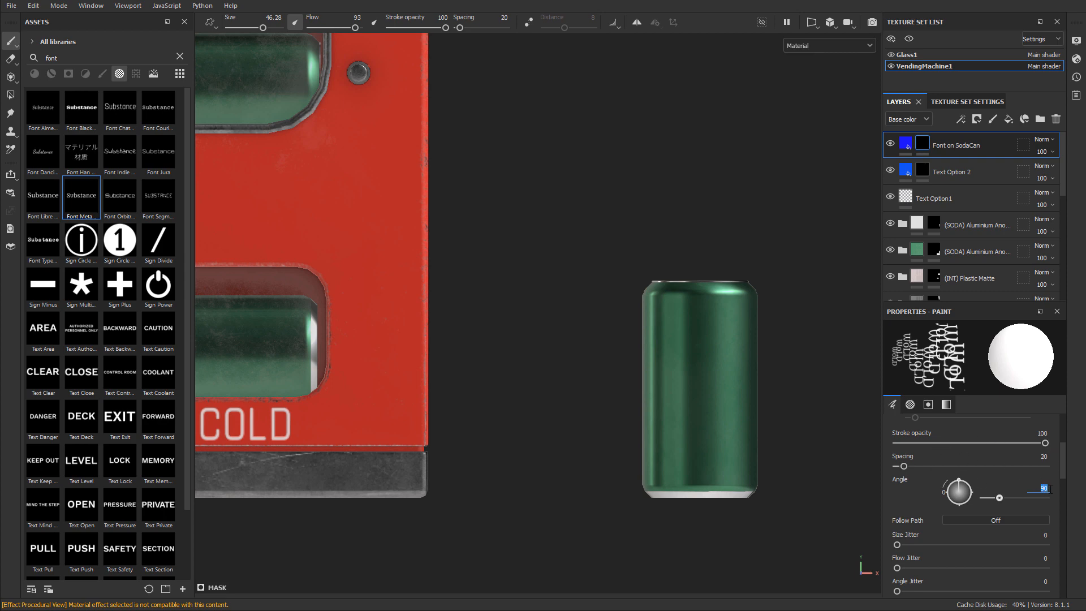
{"action": "type", "text": "0"}
{"action": "key", "text": "Return"}
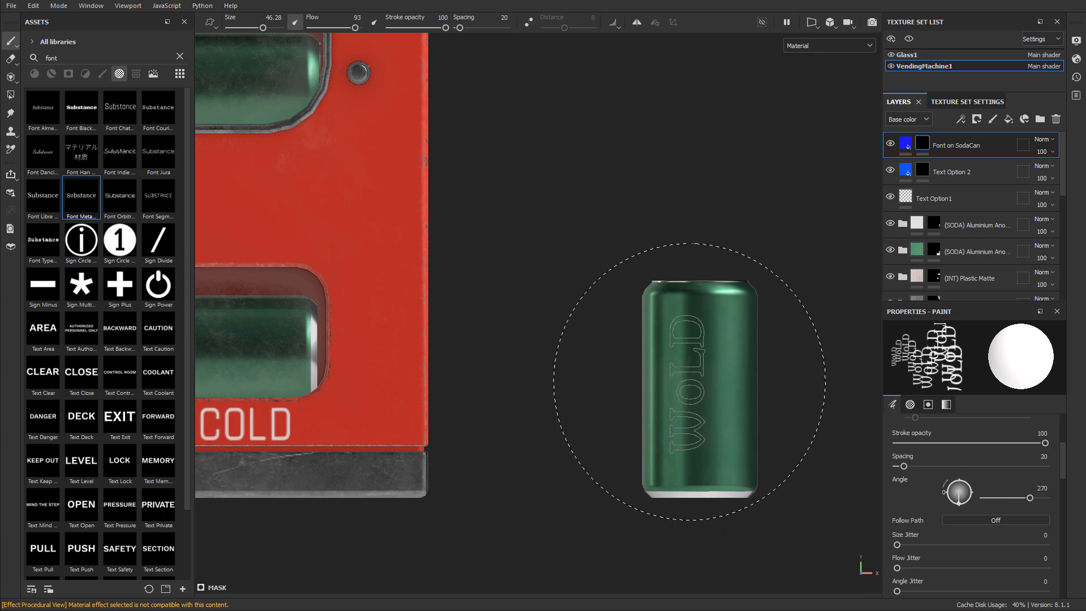
- Try stamping WoLD vertically on the soda can in the 3D view, undo it, and return to perspective projection
{"action": "left_click", "coordinate": [697, 387]}
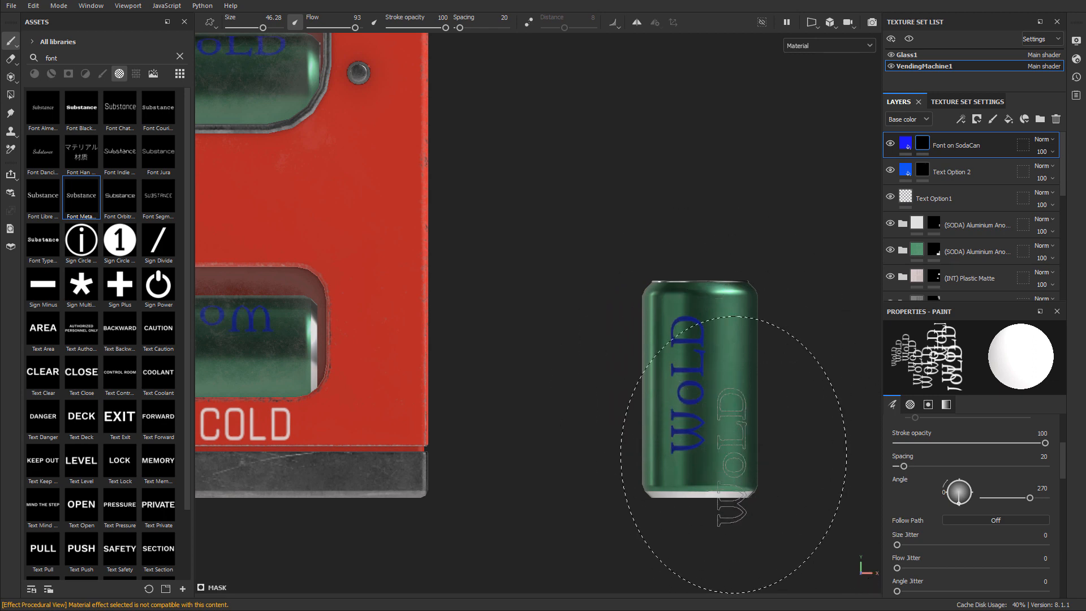
{"action": "key", "text": "ctrl+z"}
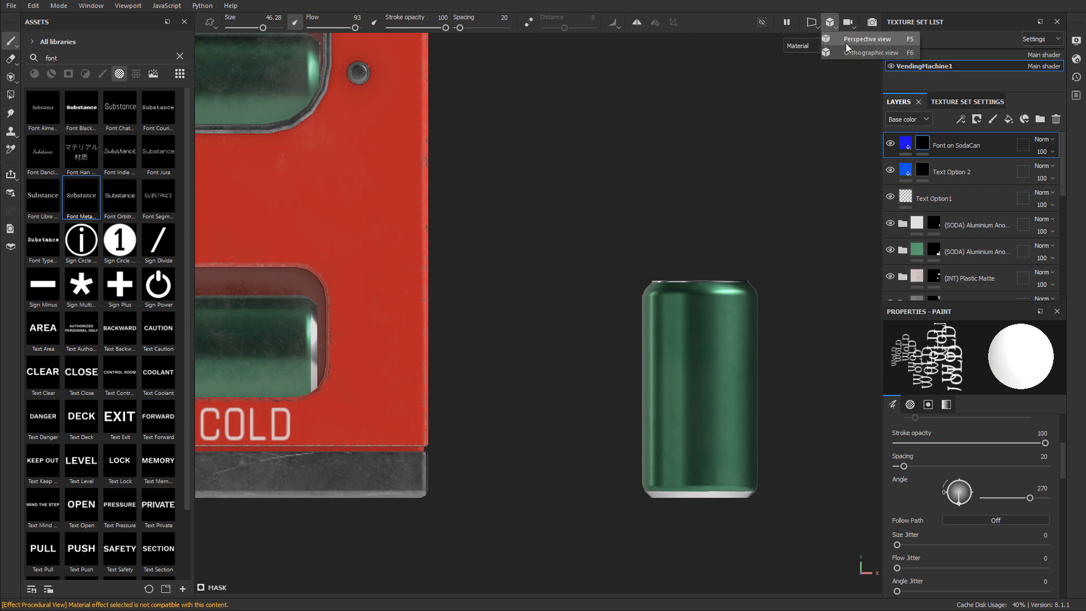
{"action": "left_click", "coordinate": [847, 40]}
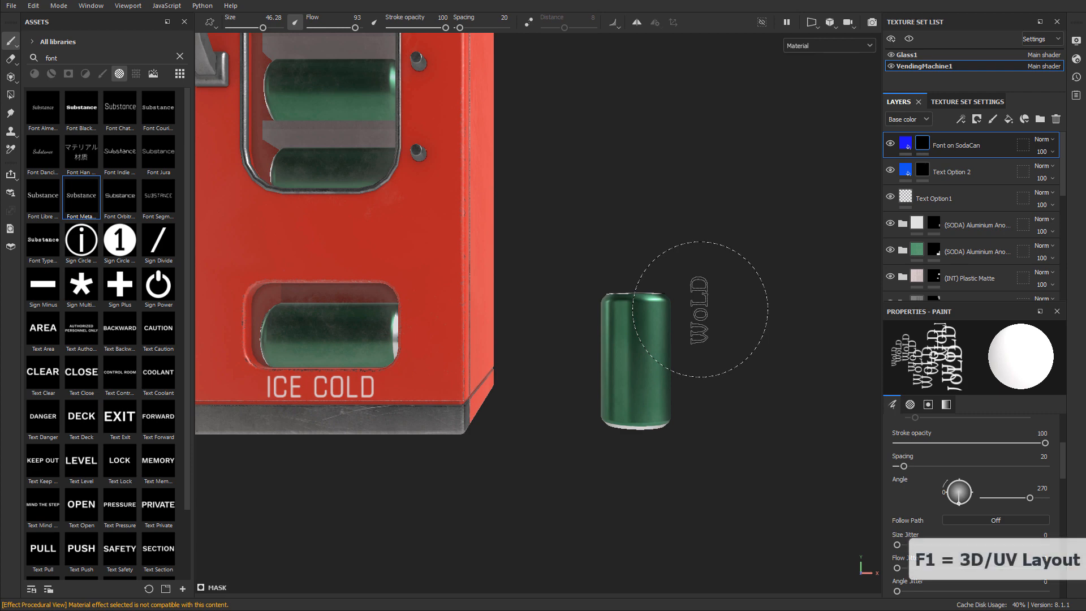
- Show the 3D view and UV layout side by side and frame the whole vending machine
{"action": "key", "text": "F1"}
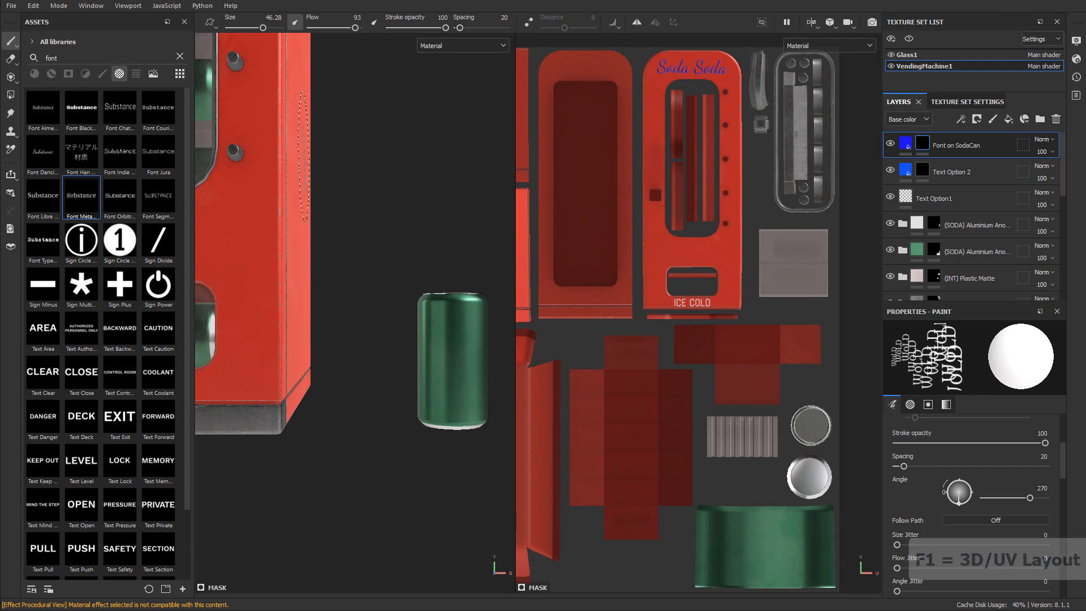
{"action": "left_click_drag", "start_coordinate": [347, 226], "coordinate": [313, 225], "text": "alt"}
{"action": "scroll", "coordinate": [314, 225], "scroll_direction": "down", "scroll_amount": 3}
{"action": "key", "text": "f"}
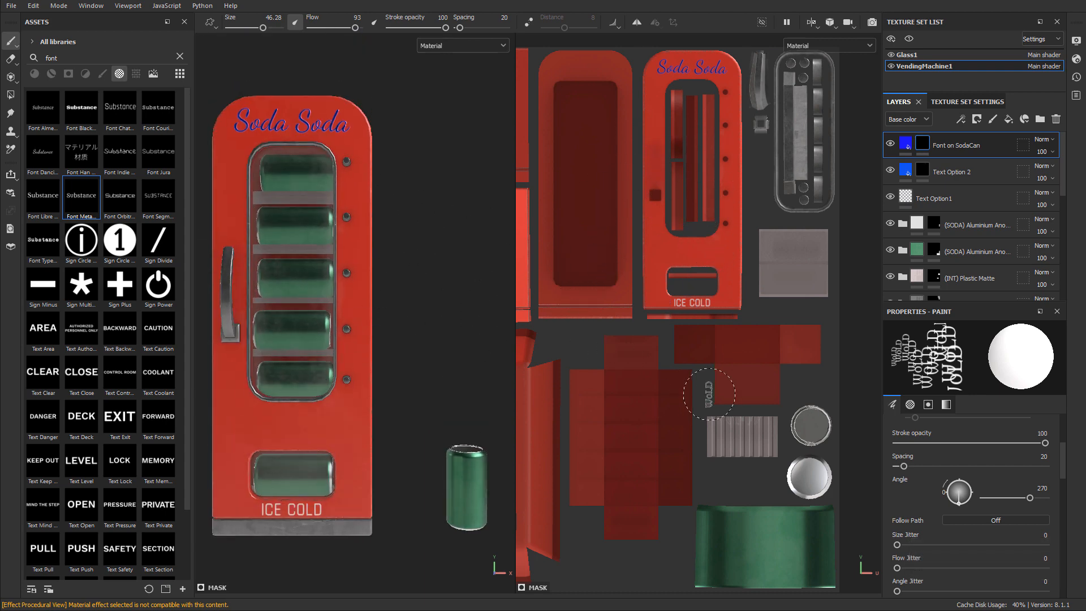
- Look at the 3D view alone and the UV layout alone, and return to the combined 3D/UV layout
{"action": "key", "text": "F2"}
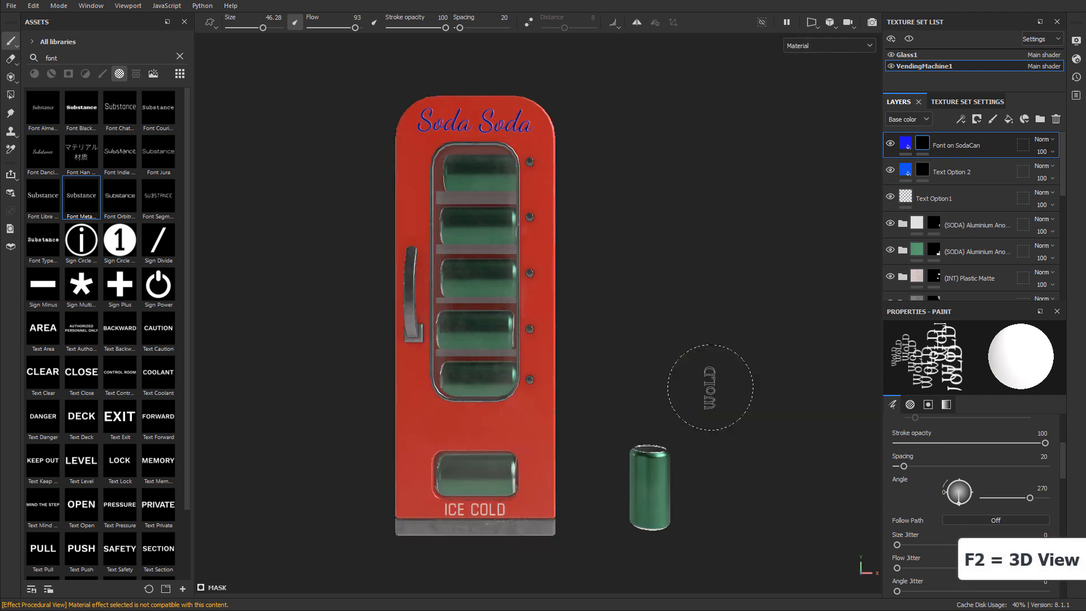
{"action": "key", "text": "F3"}
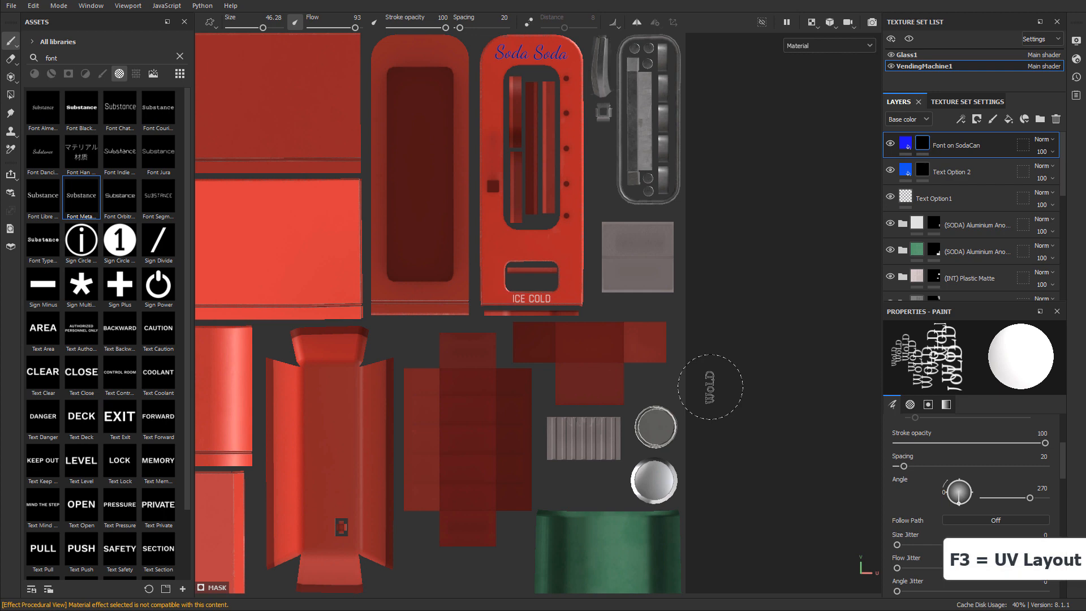
{"action": "key", "text": "F1"}
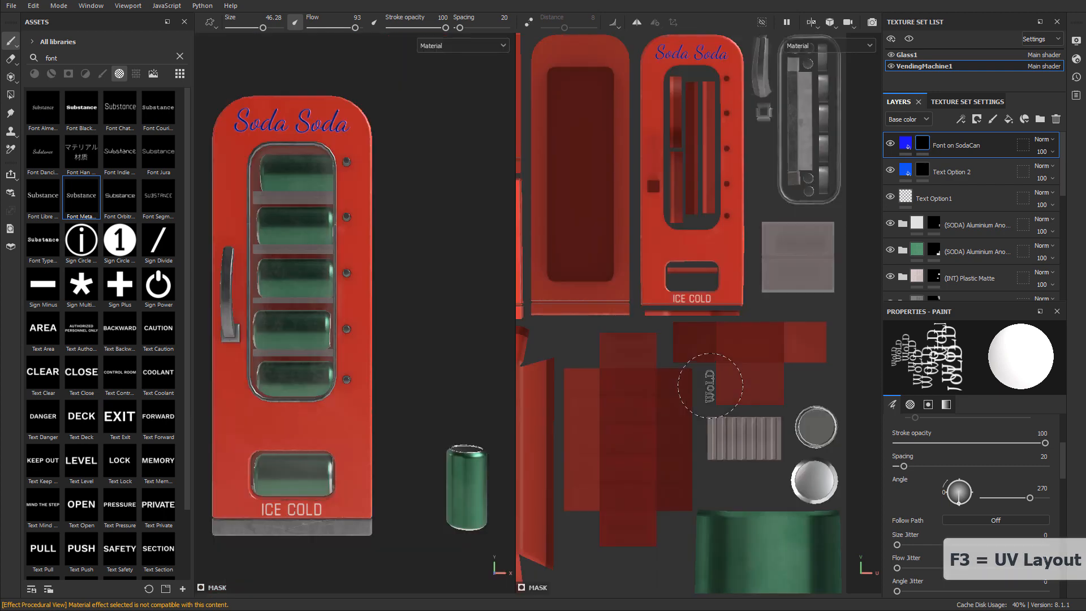
- Enlarge the brush to 49.04 and stamp WoLD vertically on the green can body in the UV layout
{"action": "scroll", "coordinate": [648, 248], "scroll_direction": "up", "scroll_amount": 3}
{"action": "scroll", "coordinate": [648, 247], "scroll_direction": "up", "scroll_amount": 2}
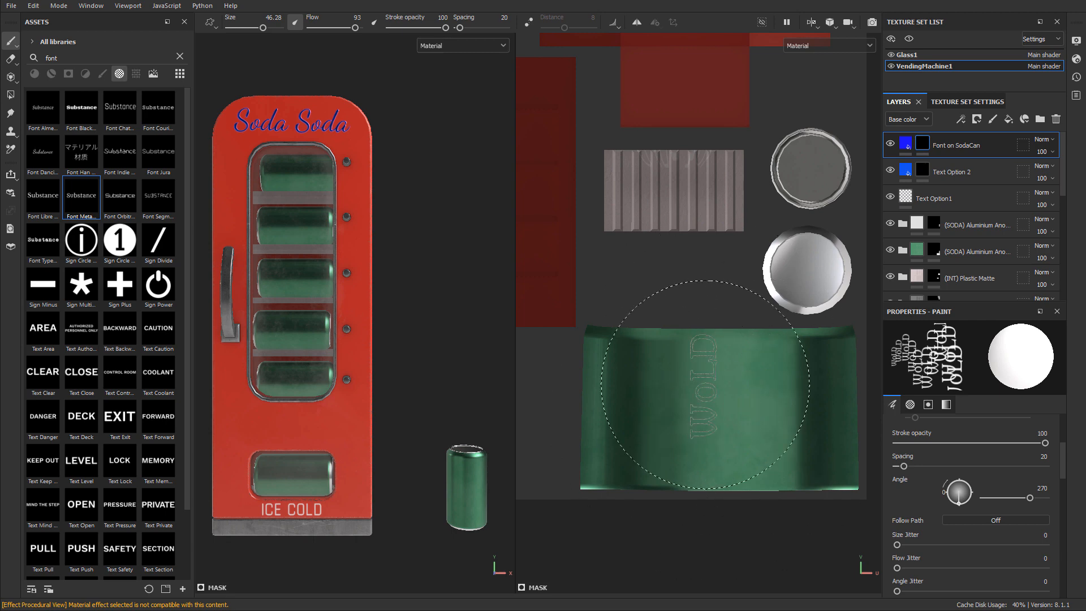
{"action": "scroll", "coordinate": [729, 444], "scroll_direction": "up", "scroll_amount": 2}
{"action": "scroll", "coordinate": [678, 413], "scroll_direction": "up", "scroll_amount": 2}
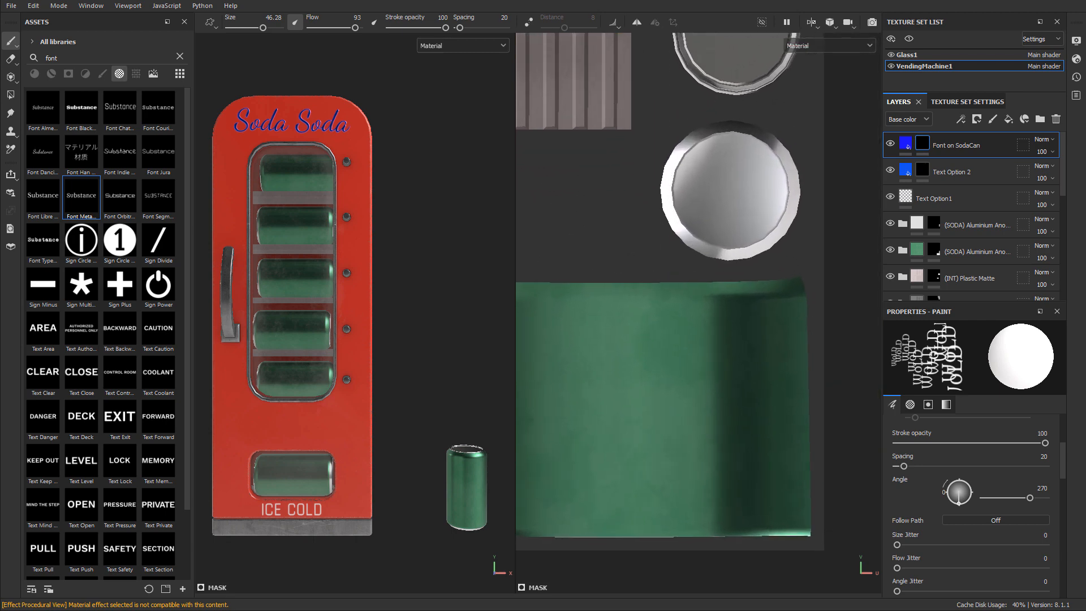
{"action": "right_click_drag", "start_coordinate": [679, 413], "coordinate": [689, 413], "text": "ctrl"}
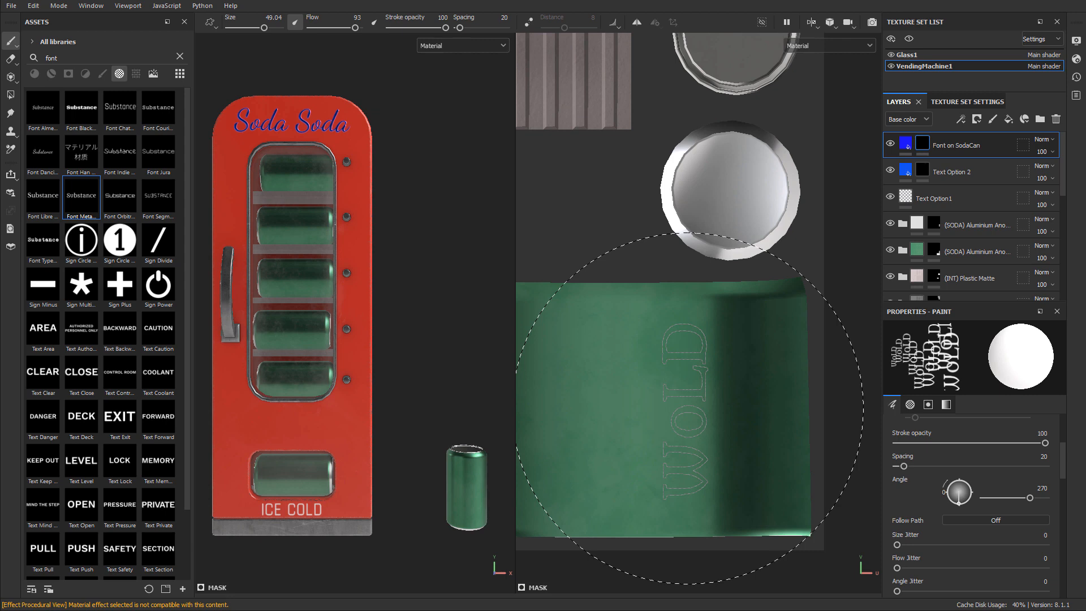
{"action": "left_click", "coordinate": [685, 410]}
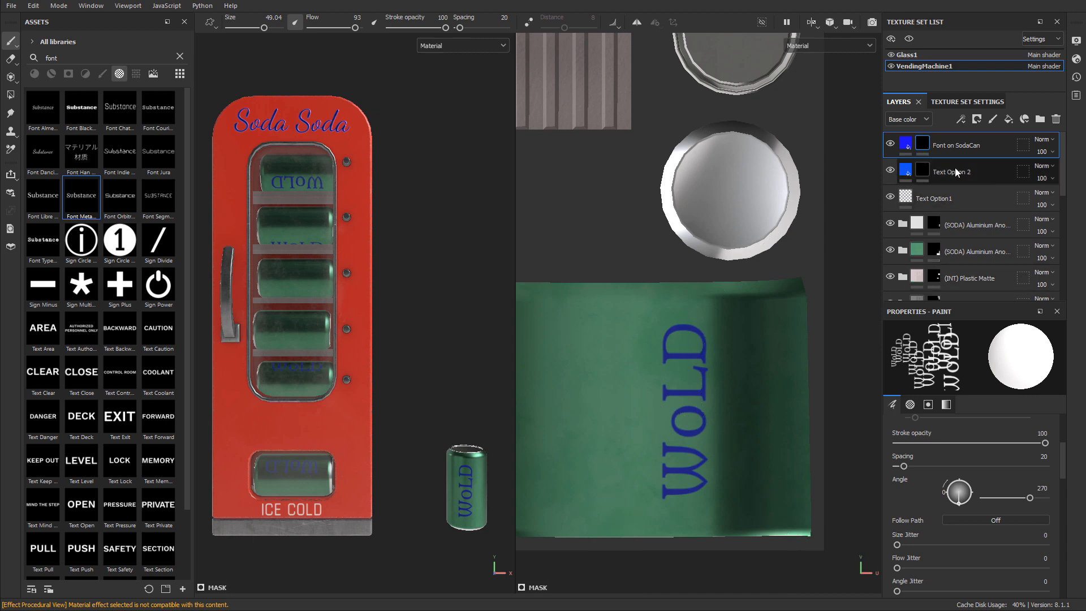
- Change the base color of the Font on SodaCan fill layer to hot pink FF0093
{"action": "left_click", "coordinate": [906, 143]}
{"action": "left_click", "coordinate": [961, 432]}
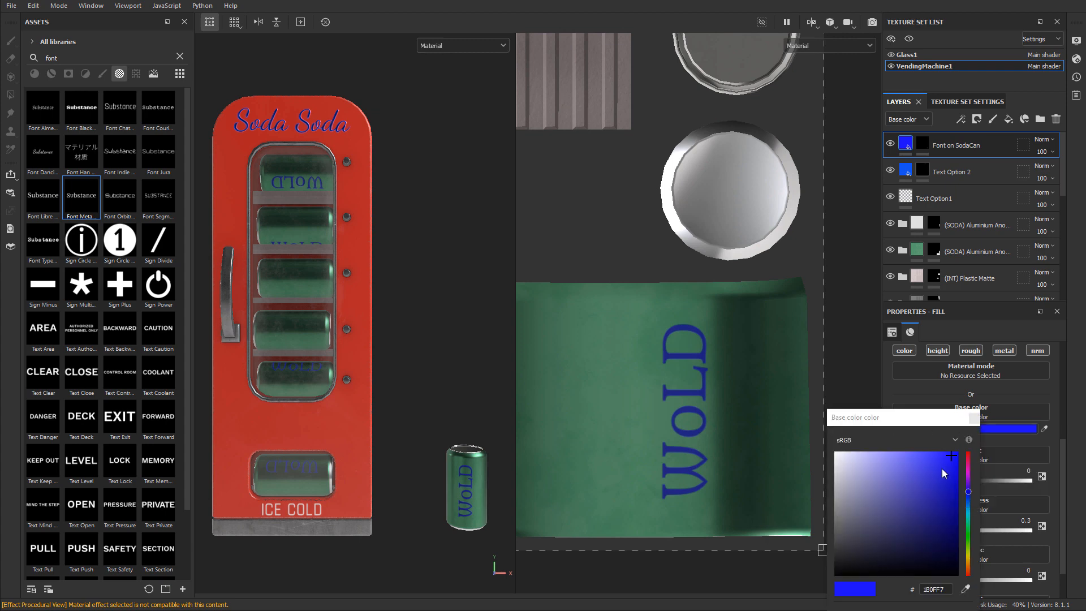
{"action": "left_click_drag", "start_coordinate": [942, 468], "coordinate": [969, 463]}
{"action": "left_click_drag", "start_coordinate": [932, 456], "coordinate": [961, 449]}
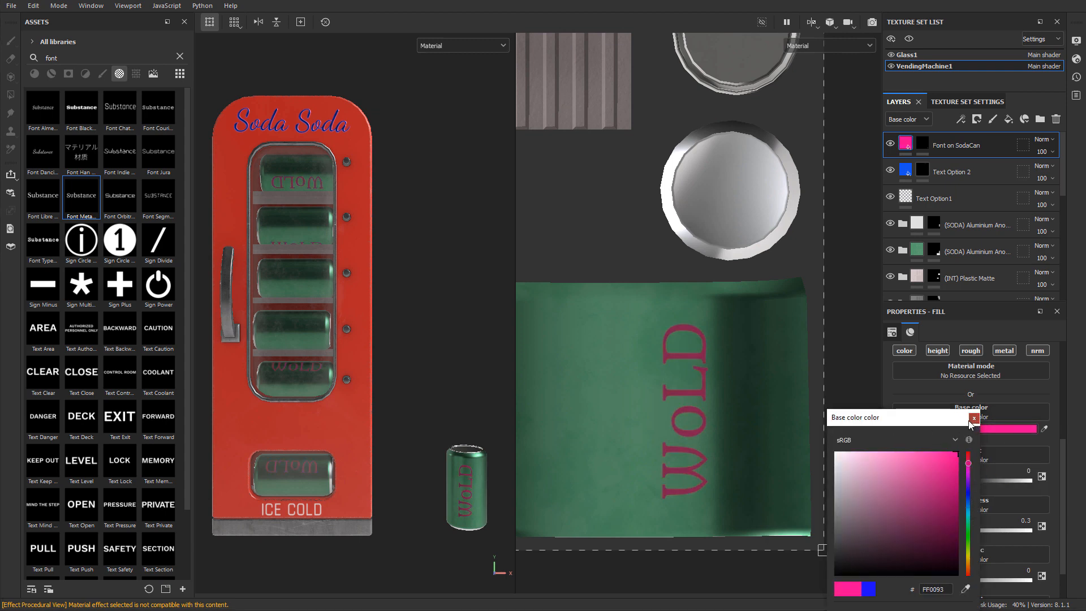
{"action": "left_click", "coordinate": [973, 418]}
- Disable the roughness and normal channels of the Font on SodaCan fill, and set its height to 0.0367
{"action": "scroll", "coordinate": [995, 441], "scroll_direction": "up", "scroll_amount": 3}
{"action": "left_click", "coordinate": [1004, 453]}
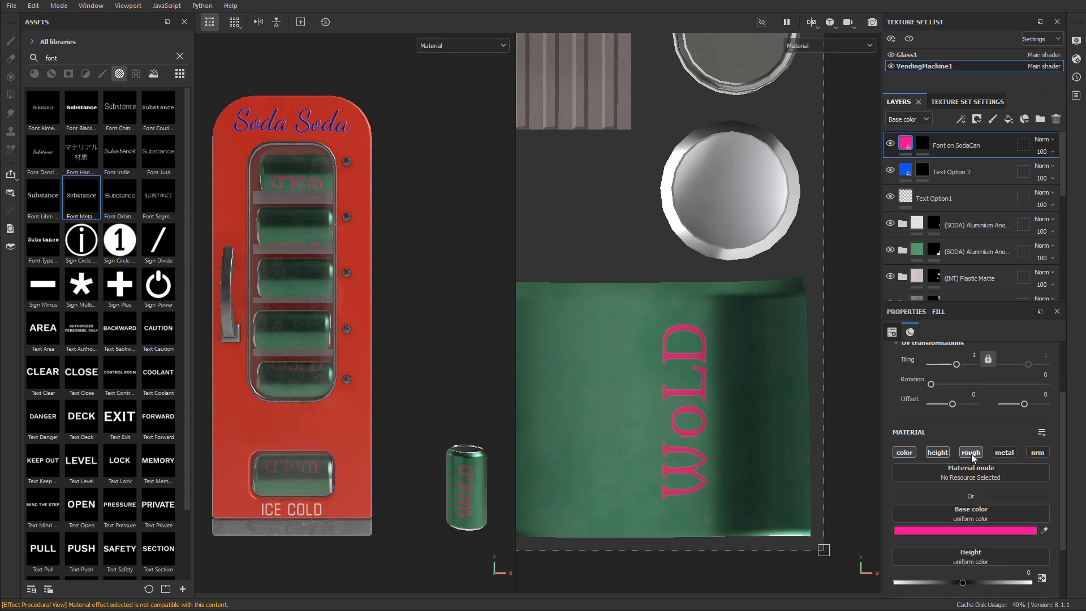
{"action": "left_click", "coordinate": [1004, 452]}
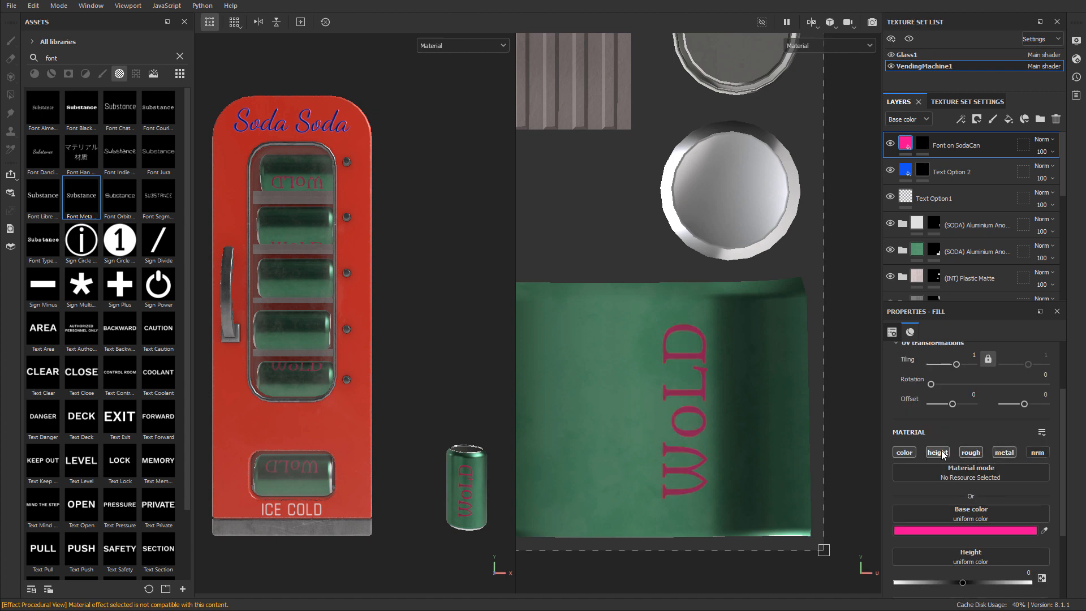
{"action": "left_click", "coordinate": [937, 453]}
{"action": "left_click", "coordinate": [971, 452]}
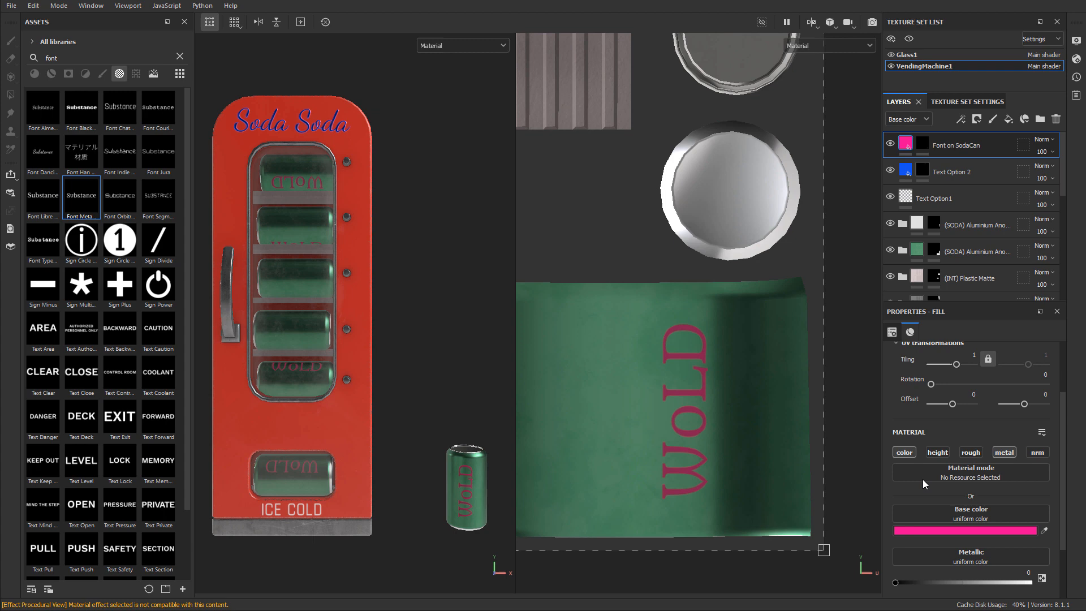
{"action": "left_click", "coordinate": [937, 452]}
{"action": "left_click_drag", "start_coordinate": [963, 512], "coordinate": [965, 519]}
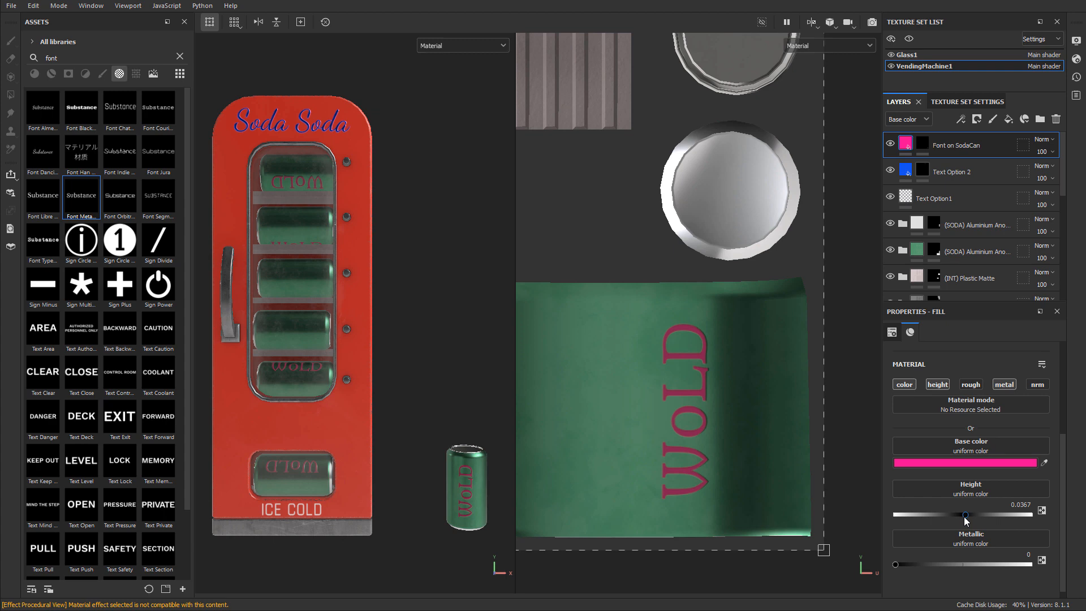
- Show only the 3D view of the vending machine and add a new paint layer above Font on SodaCan
{"action": "scroll", "coordinate": [382, 363], "scroll_direction": "down", "scroll_amount": 2}
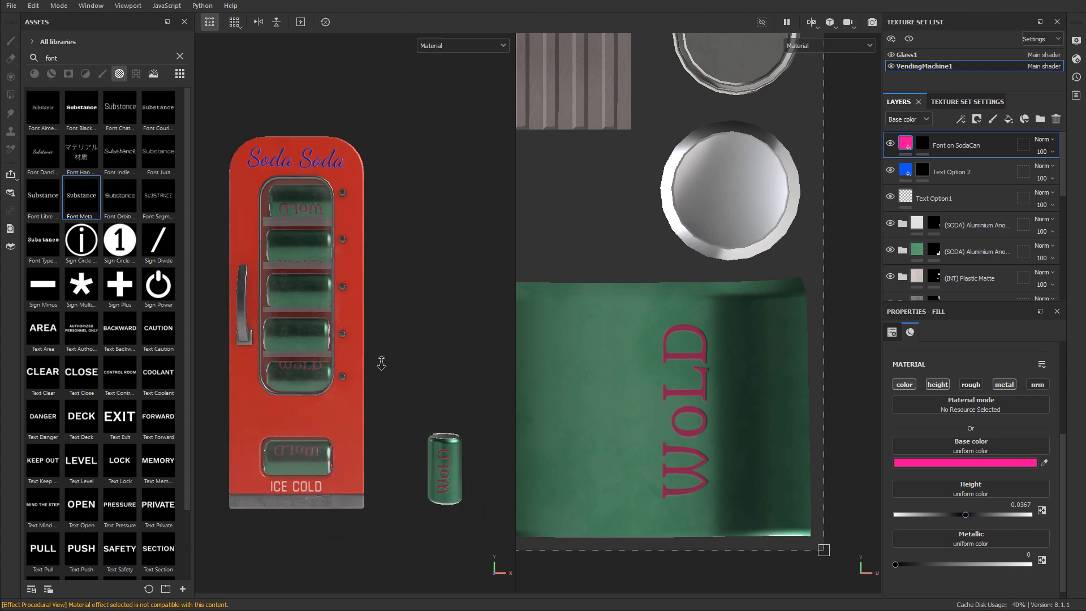
{"action": "key", "text": "F2"}
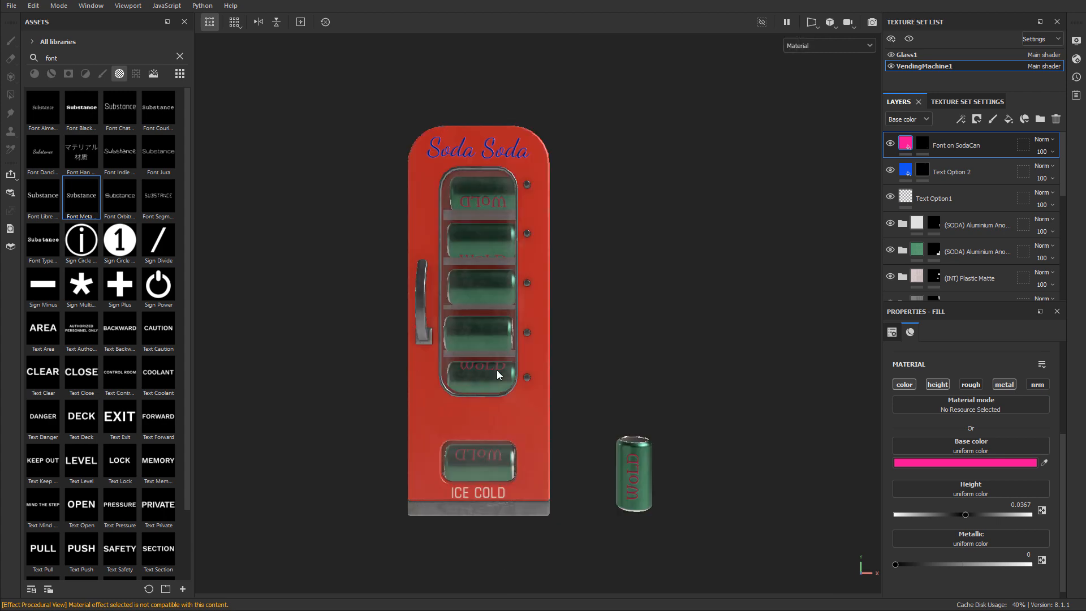
{"action": "left_click_drag", "start_coordinate": [497, 374], "coordinate": [629, 356], "text": "alt"}
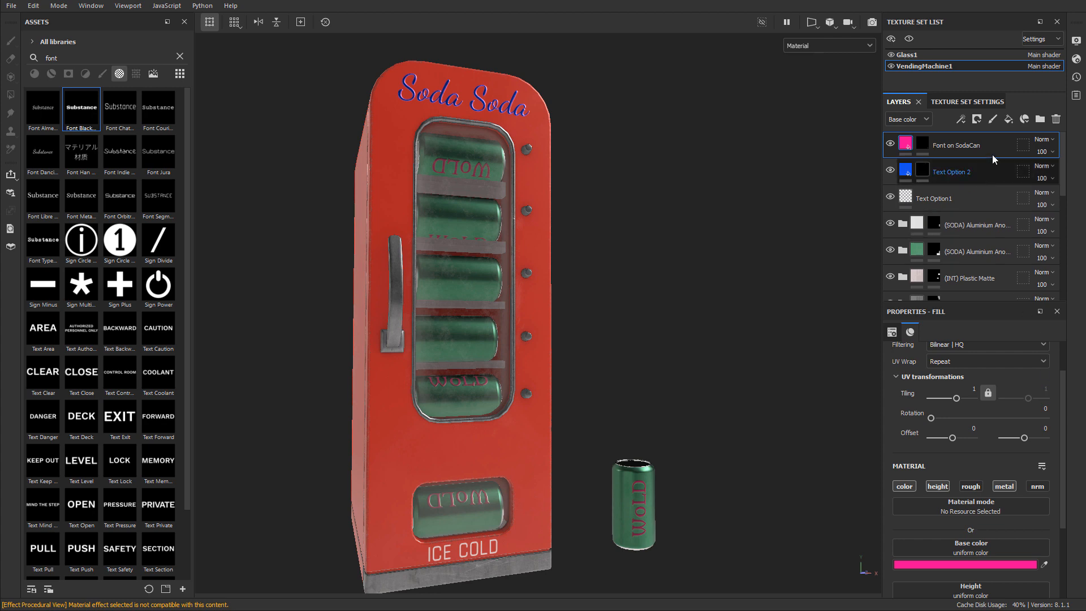
{"action": "left_click", "coordinate": [992, 120]}
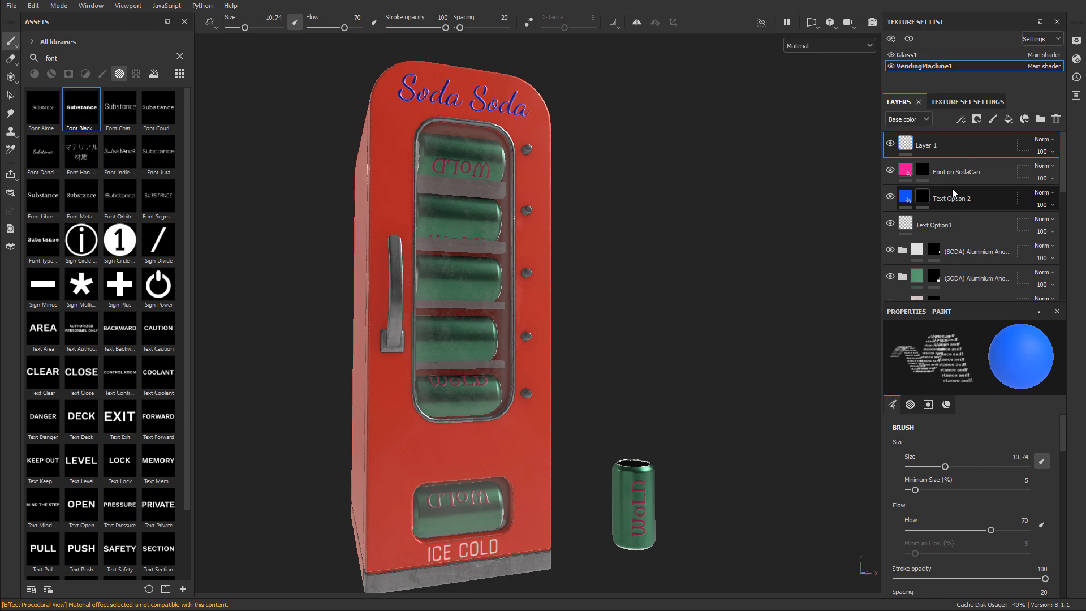
- Load the Font Black Ops One alpha into the brush and extend its text to Substance asdf asdf
{"action": "left_click", "coordinate": [85, 111]}
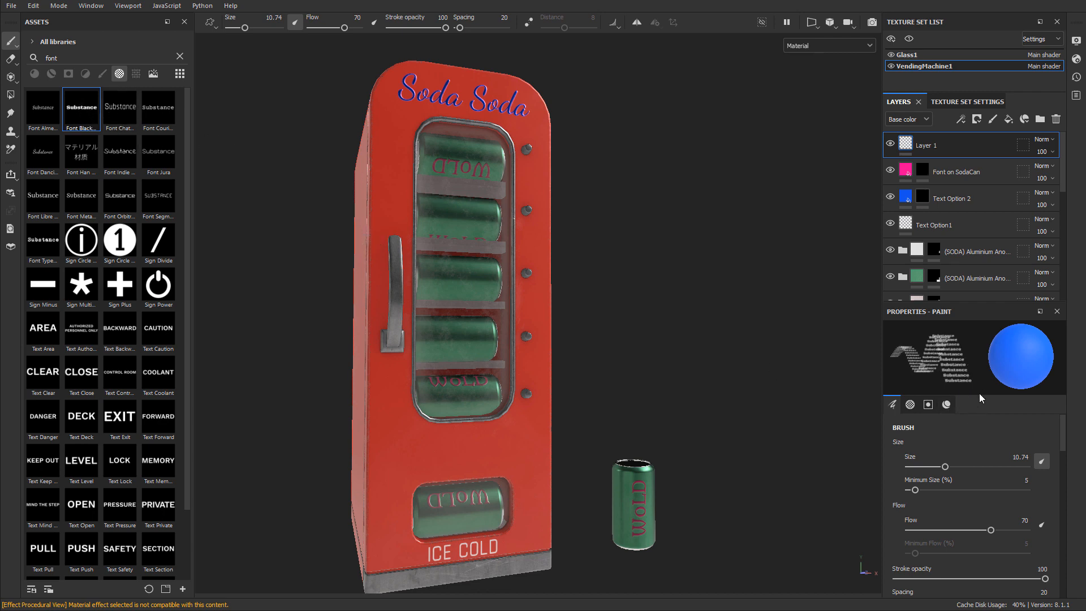
{"action": "scroll", "coordinate": [989, 478], "scroll_direction": "down", "scroll_amount": 5}
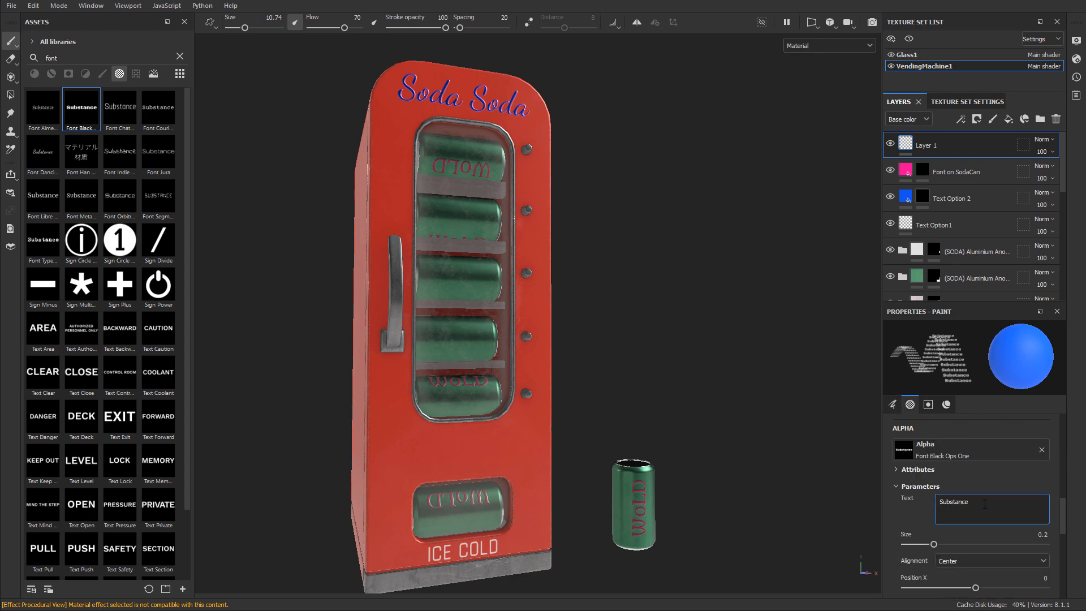
{"action": "type", "text": "asdf asdf"}
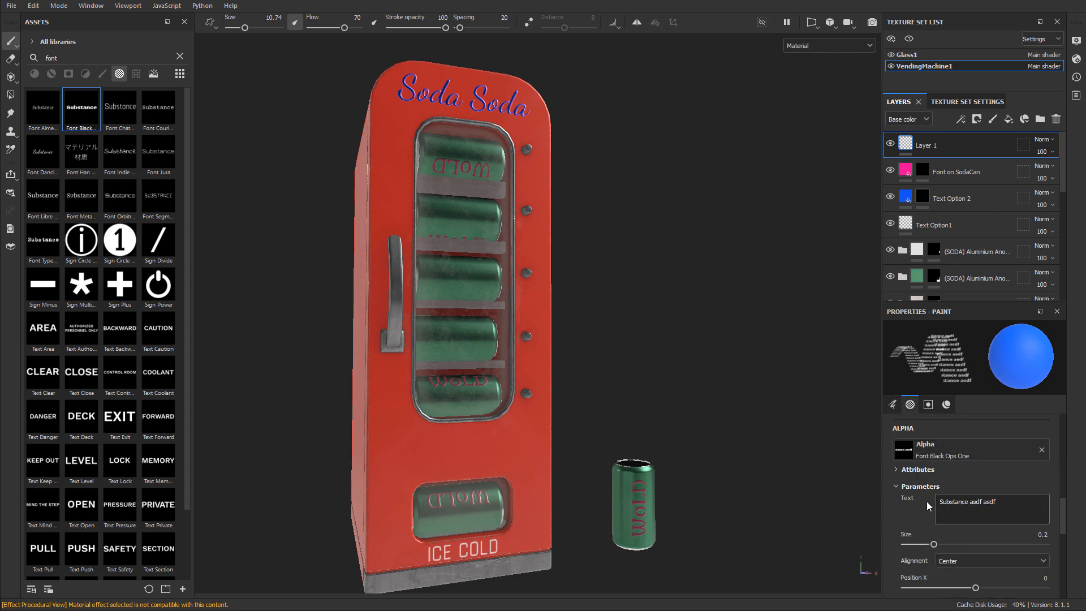
- Enlarge the brush to 51.82, stamp the text on the red front above the dispensing slot, and undo the stamp
{"action": "right_click_drag", "start_coordinate": [567, 471], "coordinate": [552, 399], "text": "alt"}
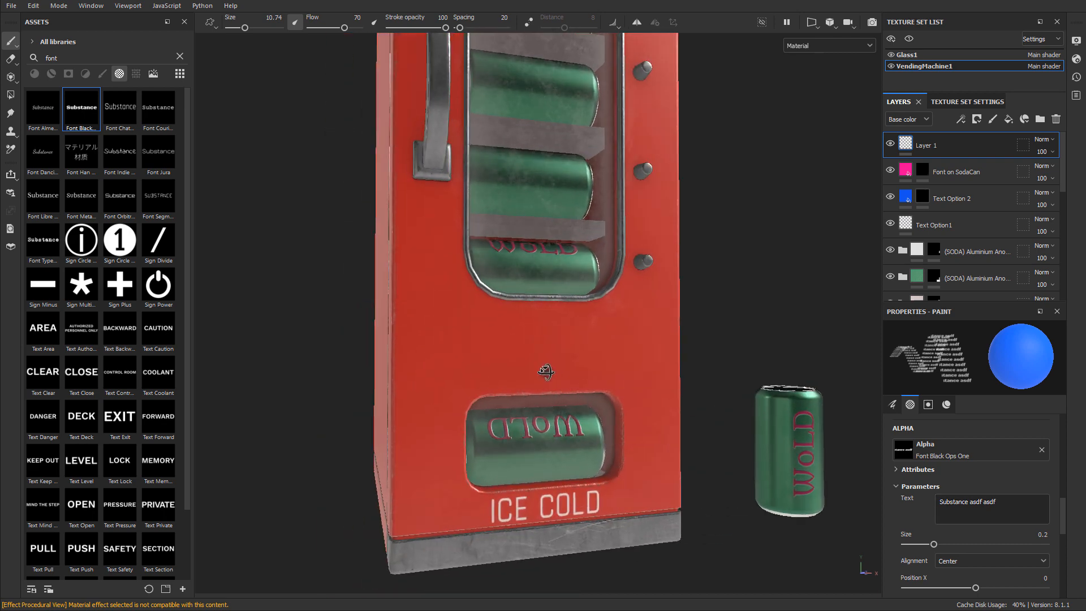
{"action": "left_click_drag", "start_coordinate": [546, 371], "coordinate": [544, 372], "text": "alt"}
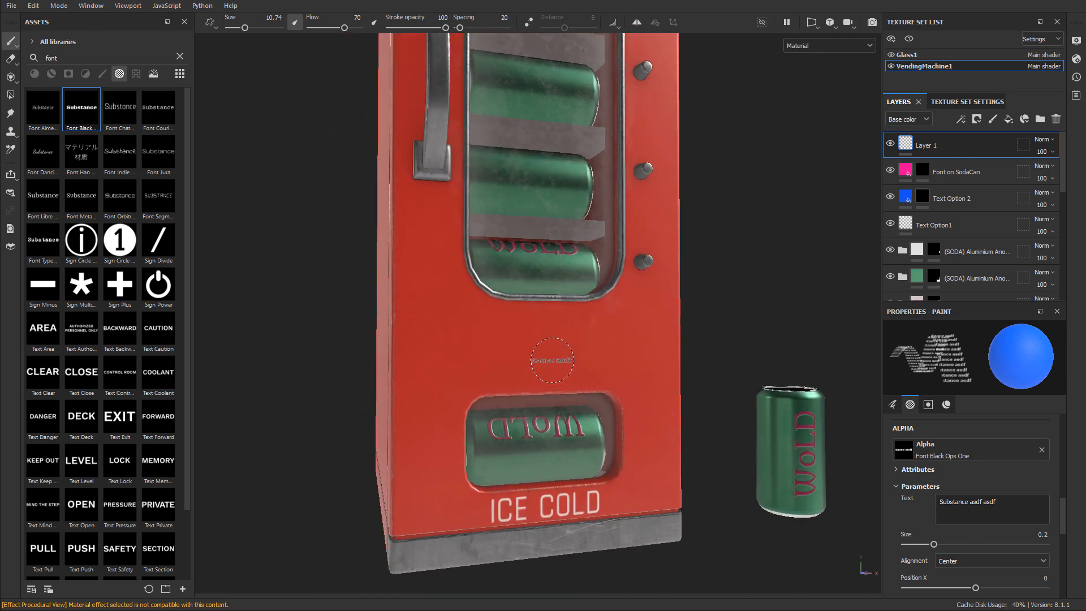
{"action": "right_click_drag", "start_coordinate": [554, 359], "coordinate": [629, 359], "text": "ctrl"}
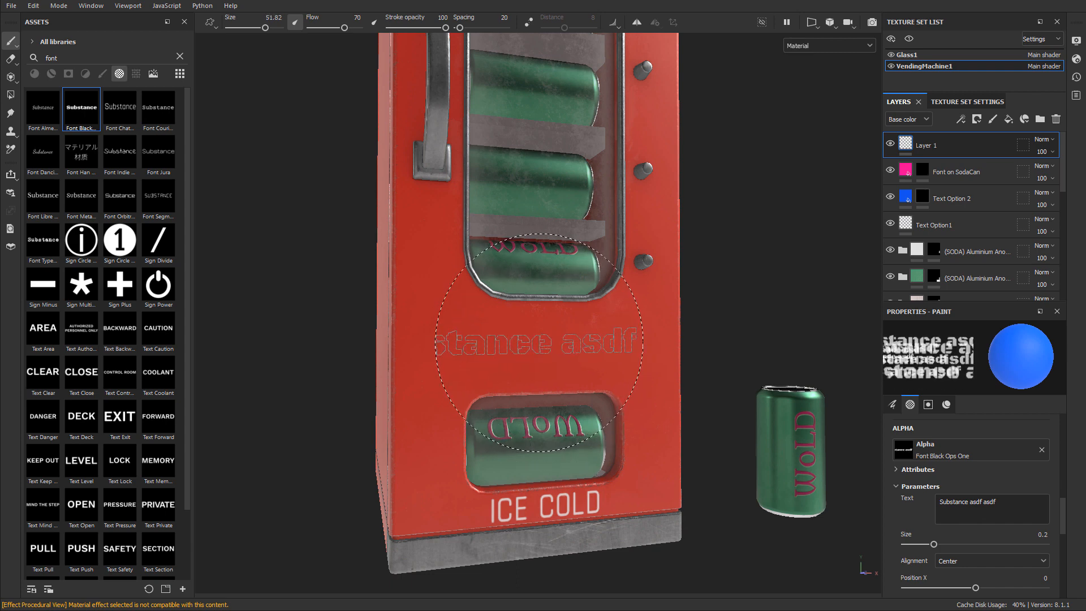
{"action": "left_click", "coordinate": [540, 347]}
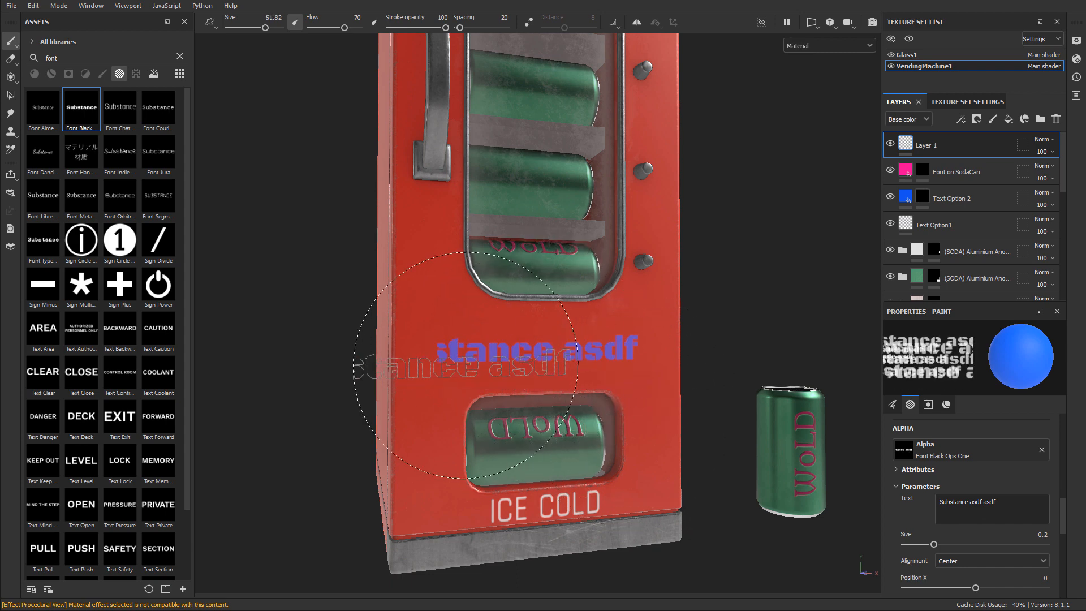
{"action": "key", "text": "ctrl+z"}
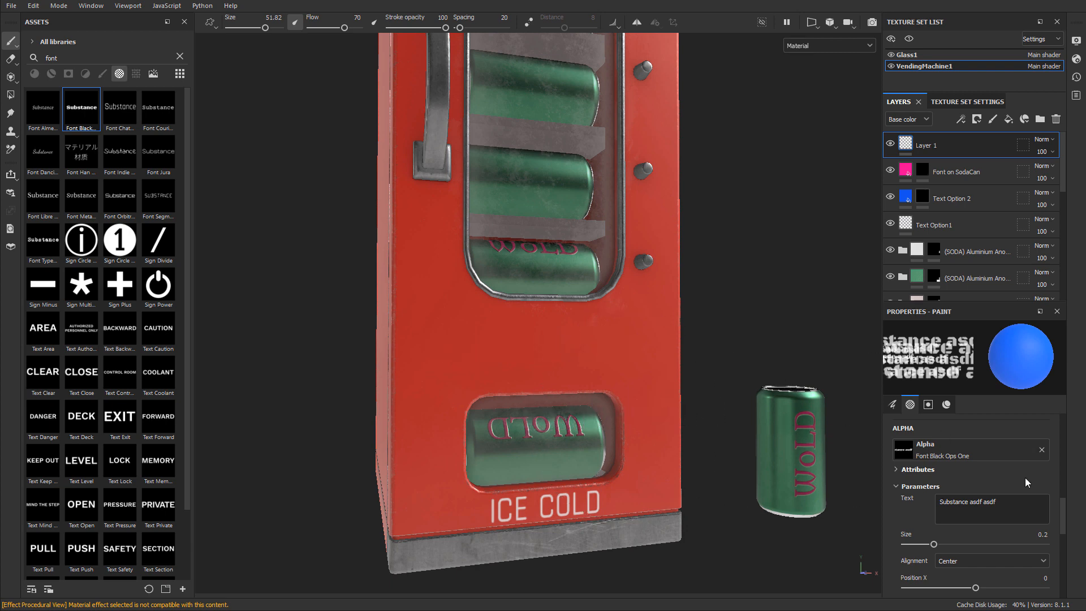
- Reduce the font alpha's text size parameter to 0.09 so the whole phrase fits inside the brush
{"action": "scroll", "coordinate": [948, 535], "scroll_direction": "up", "scroll_amount": 5}
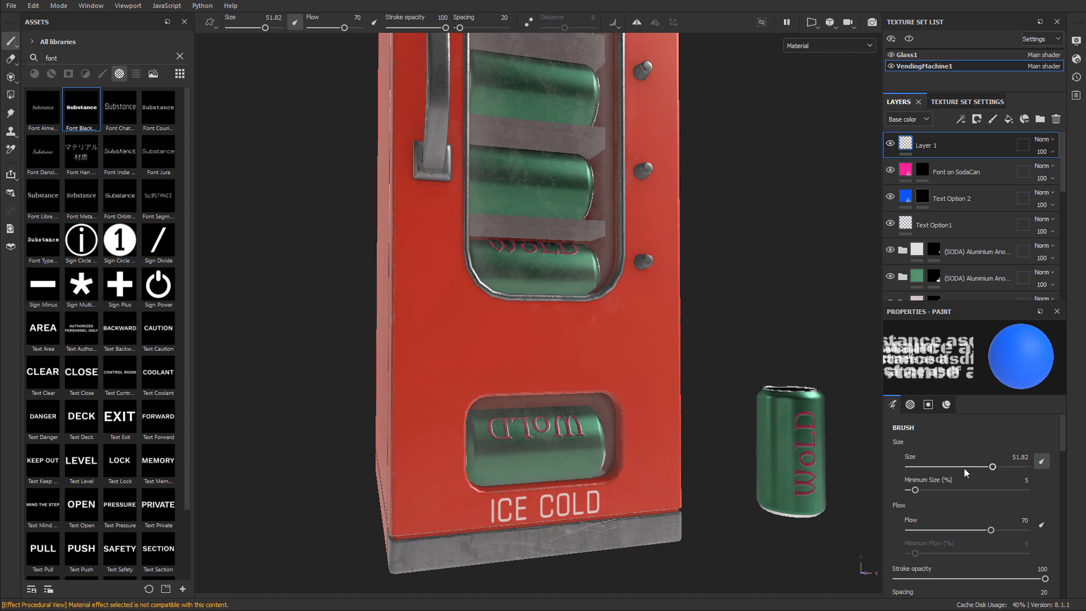
{"action": "scroll", "coordinate": [917, 429], "scroll_direction": "down", "scroll_amount": 8}
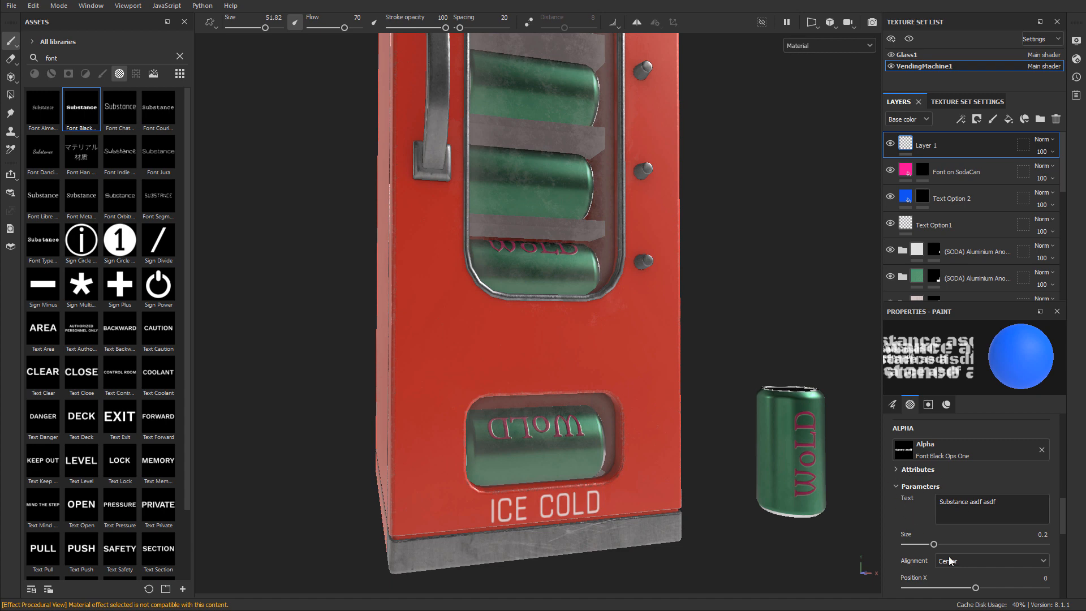
{"action": "left_click_drag", "start_coordinate": [934, 545], "coordinate": [920, 544]}
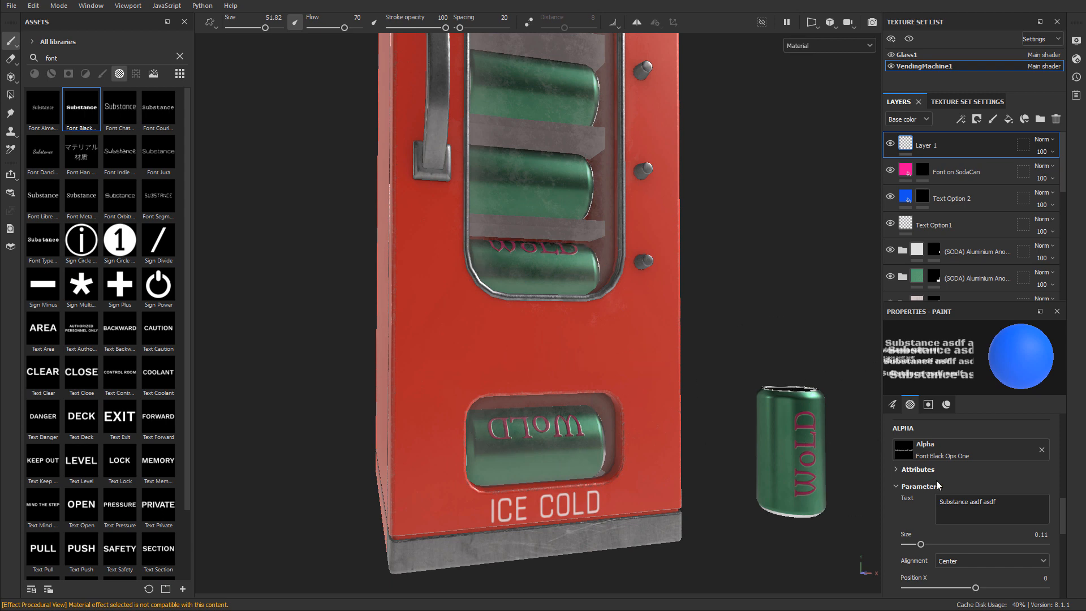
{"action": "left_click_drag", "start_coordinate": [921, 544], "coordinate": [917, 544]}
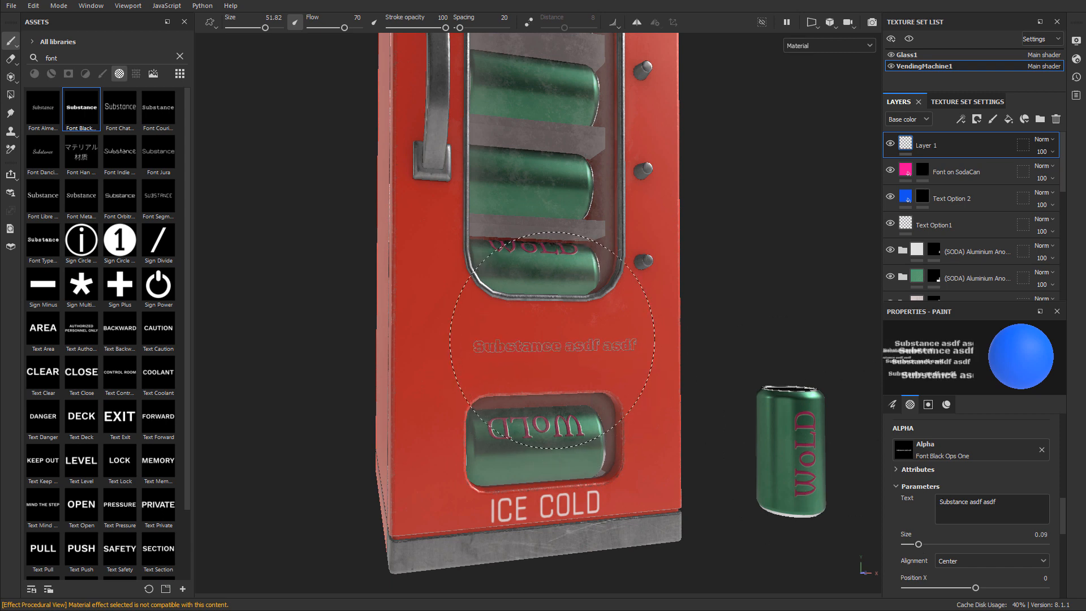
- Set the brush size to 76.67, stamp Substance asdf asdf across the red front, and undo the stamp
{"action": "right_click_drag", "start_coordinate": [547, 331], "coordinate": [615, 332], "text": "ctrl"}
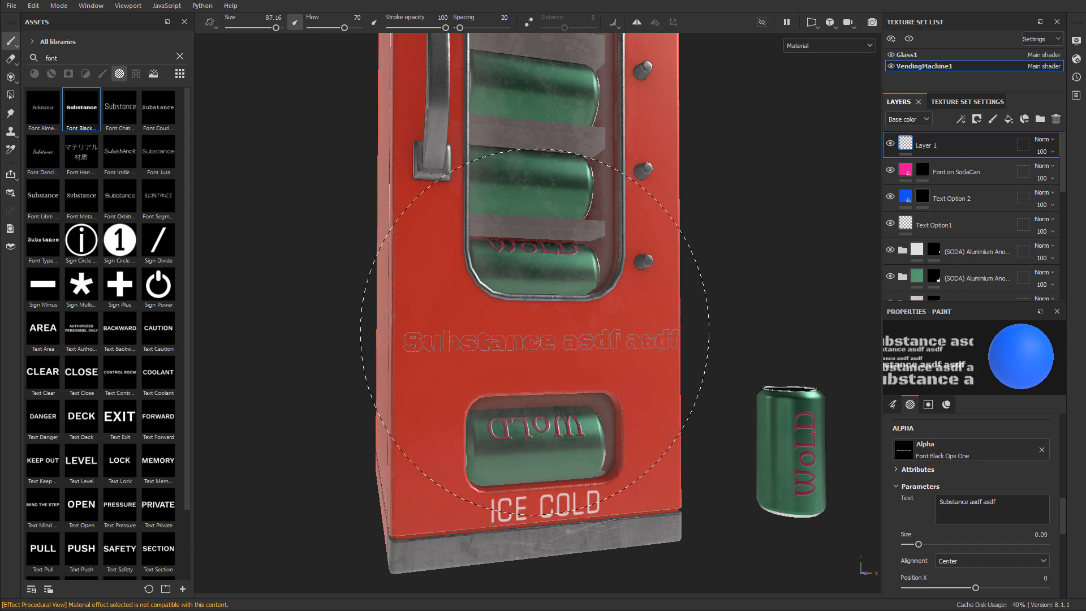
{"action": "right_click_drag", "start_coordinate": [532, 342], "coordinate": [518, 342], "text": "ctrl"}
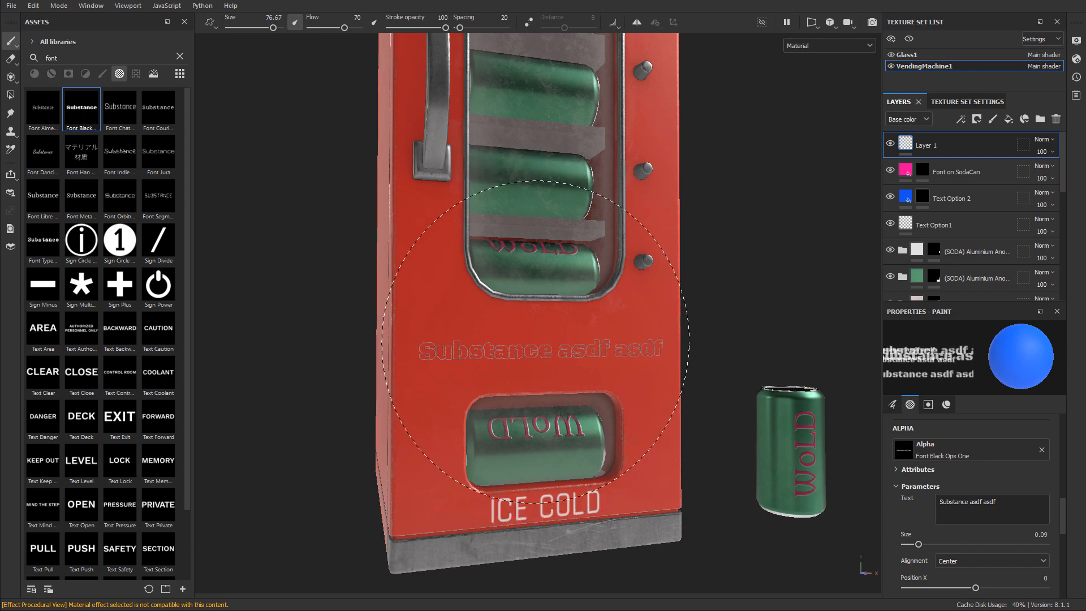
{"action": "left_click", "coordinate": [529, 342]}
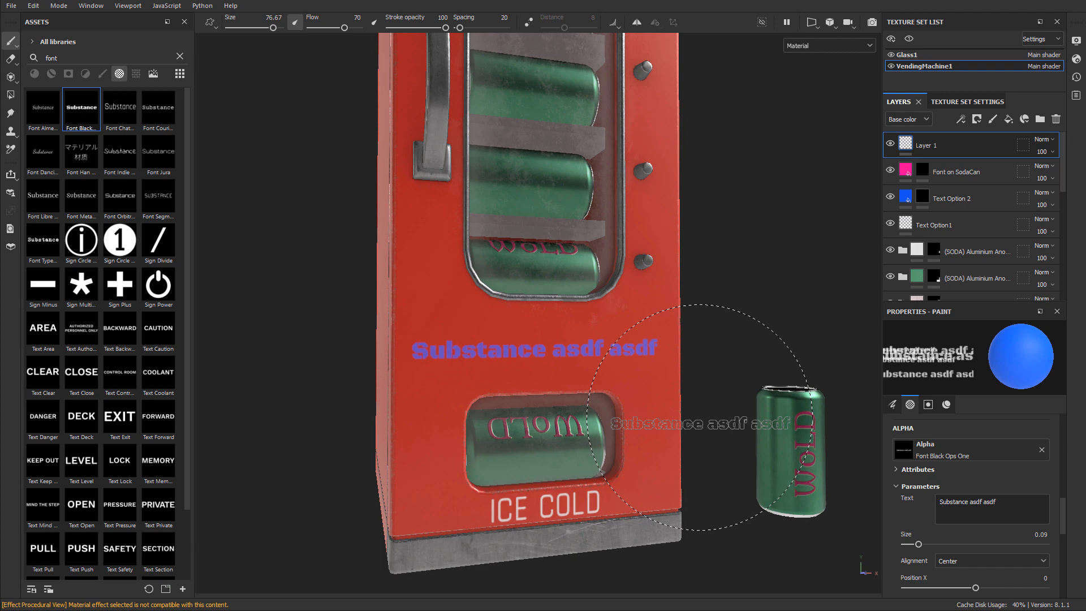
{"action": "key", "text": "ctrl+z"}
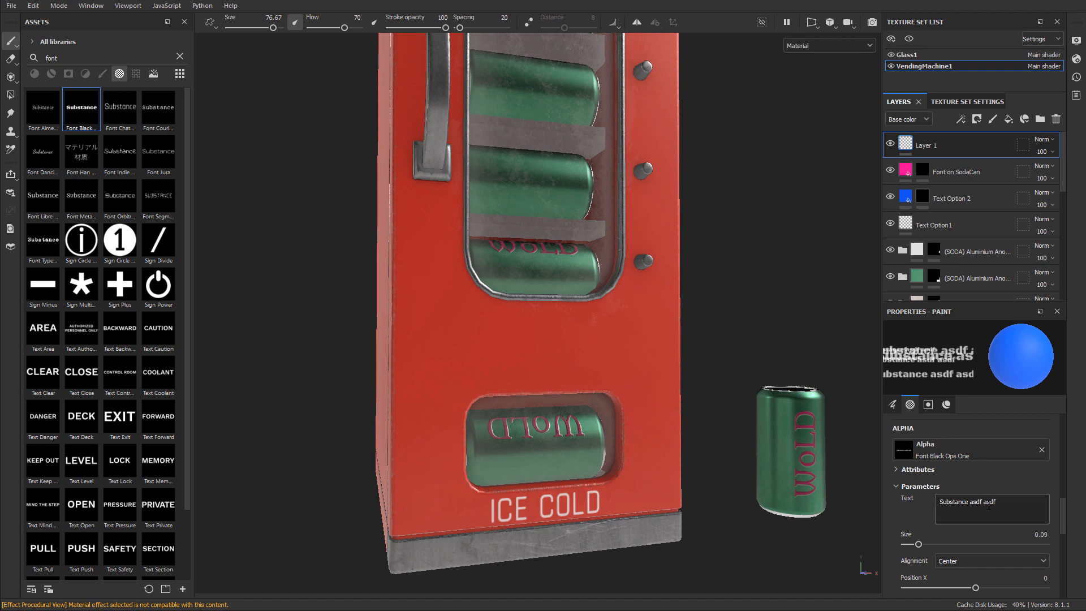
- Replace the brush's font alpha with the ready-made Text Level alpha and check its available settings
{"action": "scroll", "coordinate": [126, 316], "scroll_direction": "down", "scroll_amount": 2}
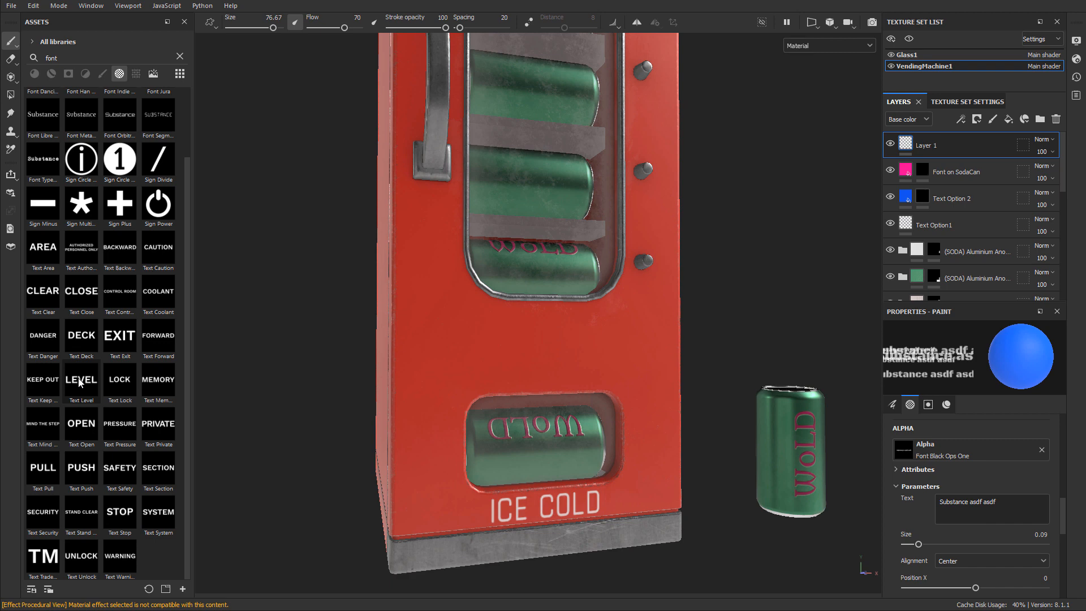
{"action": "mouse_move", "coordinate": [80, 382]}
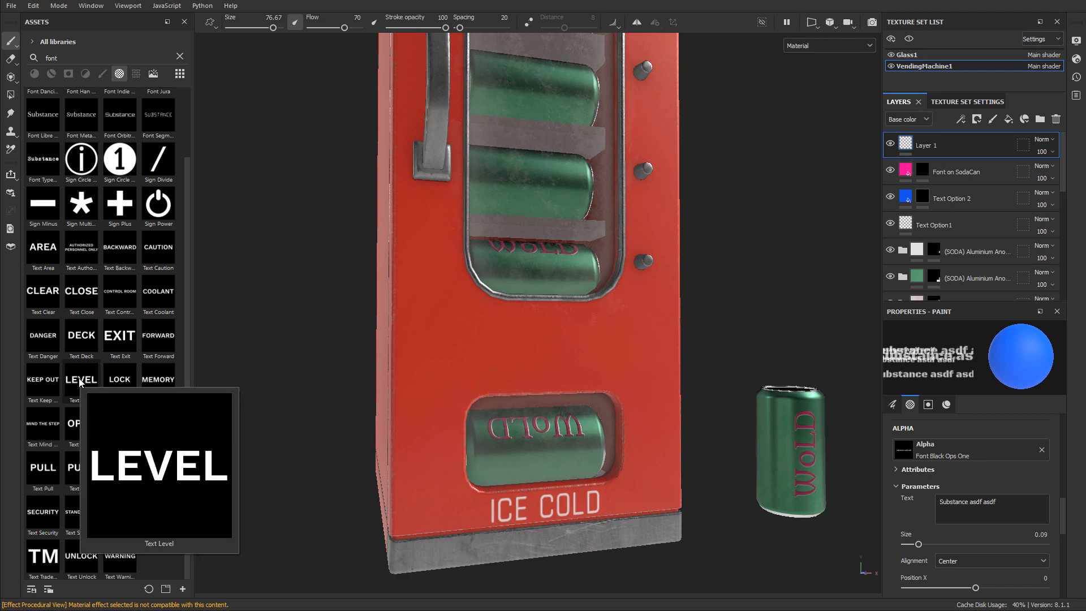
{"action": "left_click", "coordinate": [81, 384]}
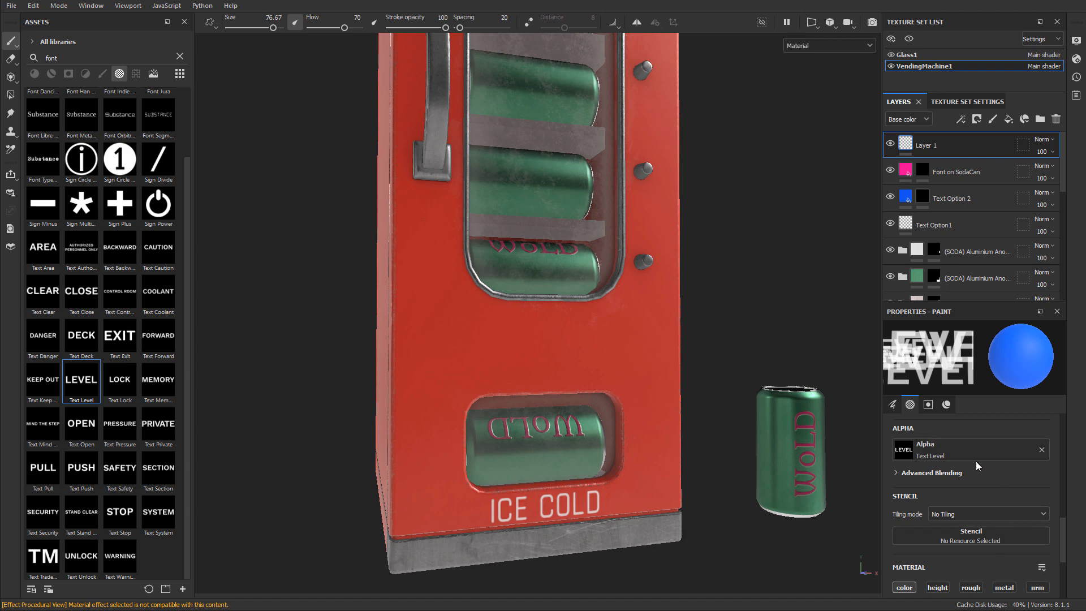
{"action": "scroll", "coordinate": [973, 471], "scroll_direction": "up", "scroll_amount": 5}
{"action": "scroll", "coordinate": [972, 479], "scroll_direction": "down", "scroll_amount": 5}
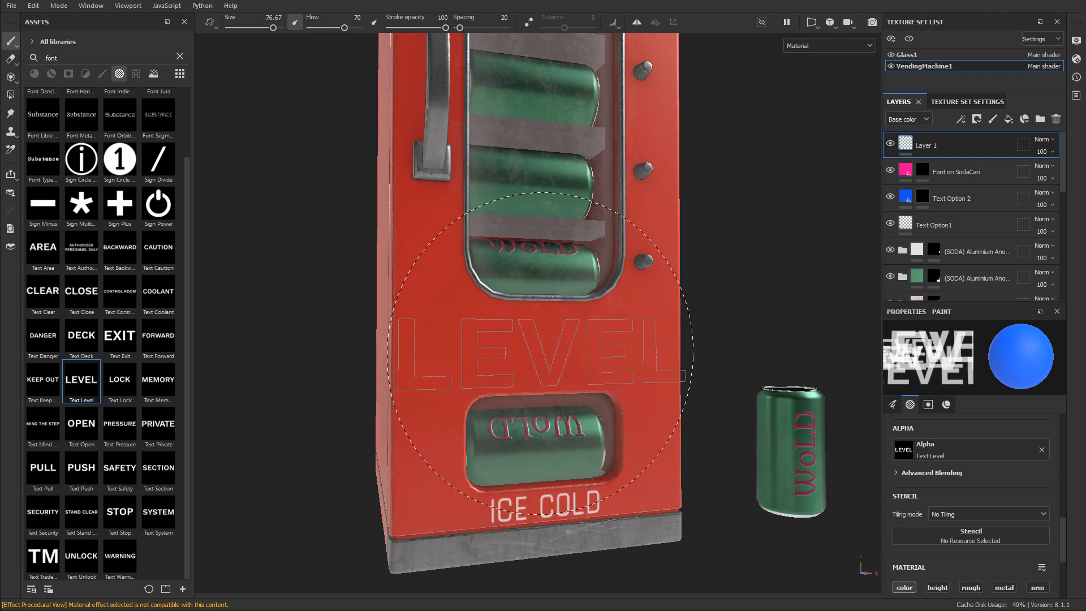
- Reduce the brush to 54.13, stamp LEVEL above the dispensing slot, and undo the stamp
{"action": "right_click_drag", "start_coordinate": [540, 353], "coordinate": [500, 352], "text": "ctrl"}
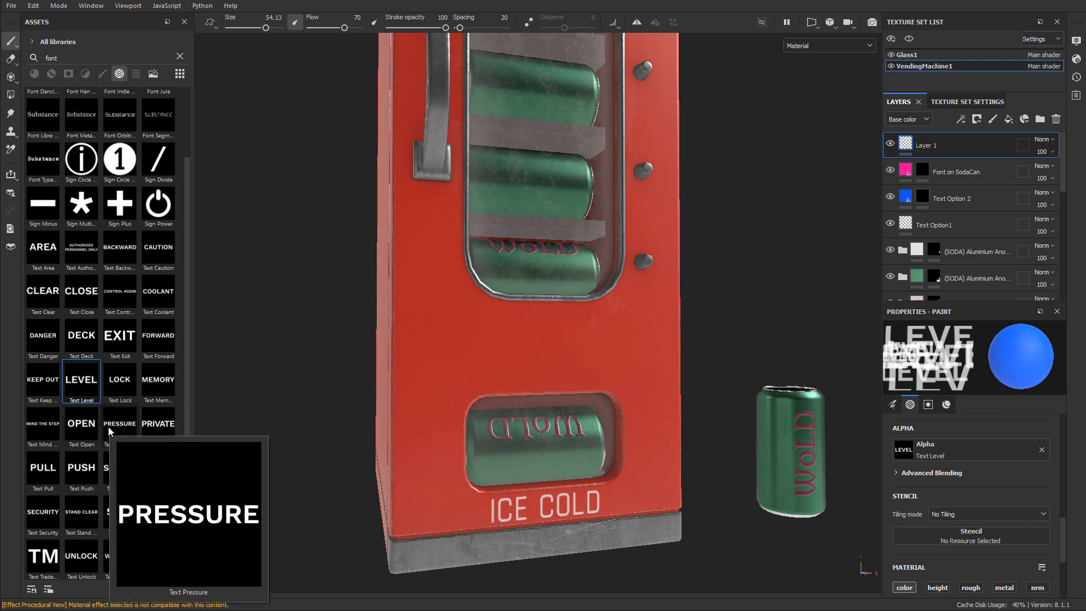
{"action": "left_click", "coordinate": [544, 352]}
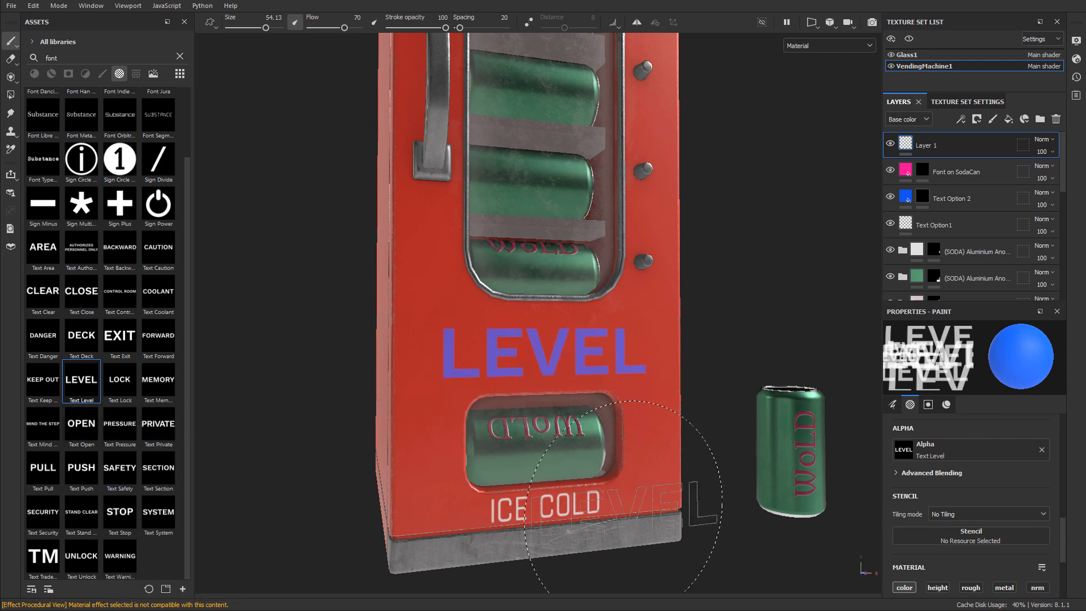
{"action": "right_click_drag", "start_coordinate": [644, 372], "coordinate": [617, 366], "text": "alt"}
{"action": "middle_click_drag", "start_coordinate": [617, 367], "coordinate": [558, 446], "text": "alt"}
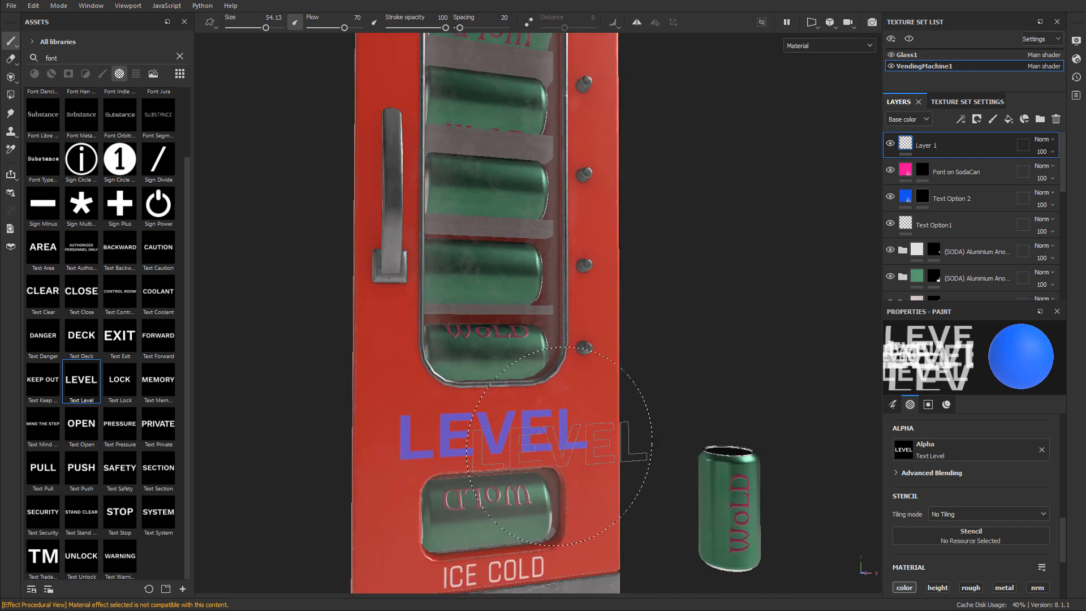
{"action": "key", "text": "ctrl+z"}
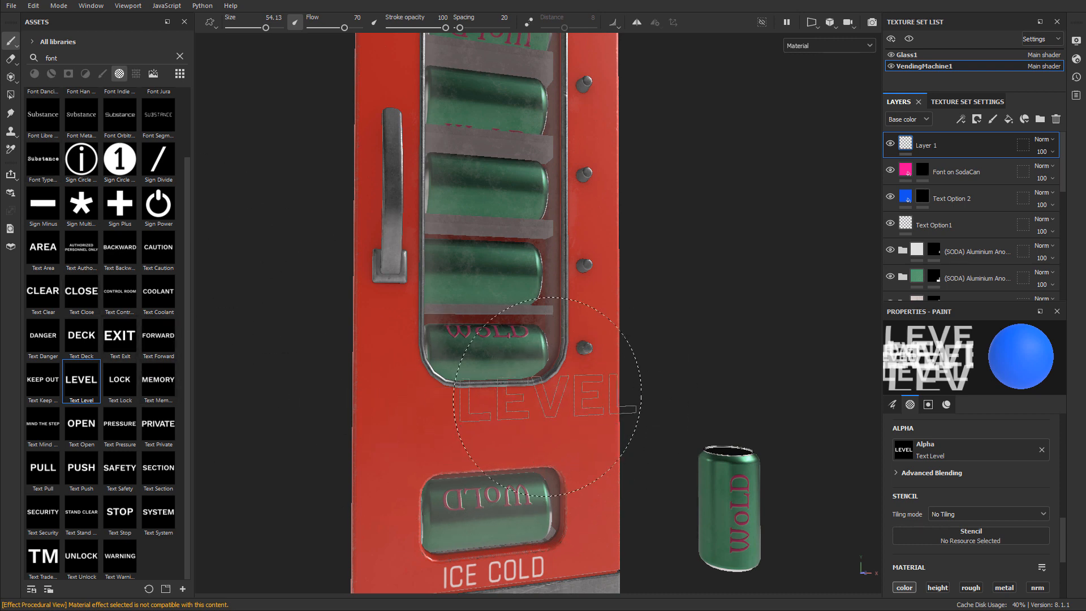
- Load the Sign Multiply alpha into the brush and frame the machine's upper front beside the buttons
{"action": "mouse_move", "coordinate": [541, 369]}
{"action": "left_mouse_down", "text": "alt"}
{"action": "mouse_move", "coordinate": [572, 383]}
{"action": "mouse_move", "coordinate": [562, 380]}
{"action": "left_mouse_up", "text": "alt"}
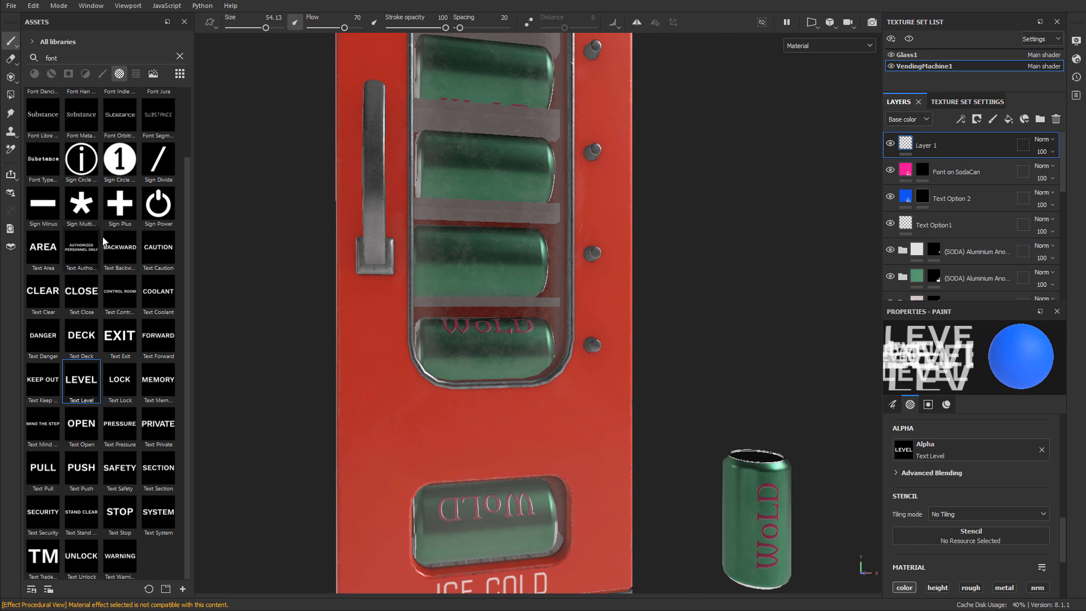
{"action": "middle_click_drag", "start_coordinate": [582, 327], "coordinate": [540, 462], "text": "alt"}
{"action": "right_click_drag", "start_coordinate": [541, 463], "coordinate": [635, 354], "text": "alt"}
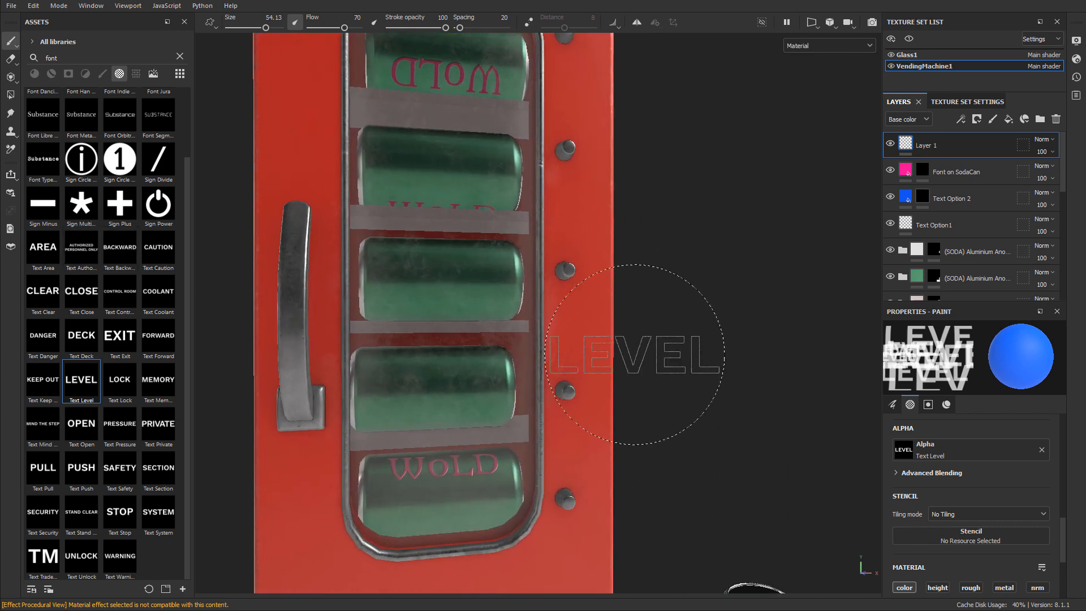
{"action": "middle_click_drag", "start_coordinate": [543, 252], "coordinate": [526, 384], "text": "alt"}
{"action": "right_click_drag", "start_coordinate": [526, 383], "coordinate": [566, 335], "text": "alt"}
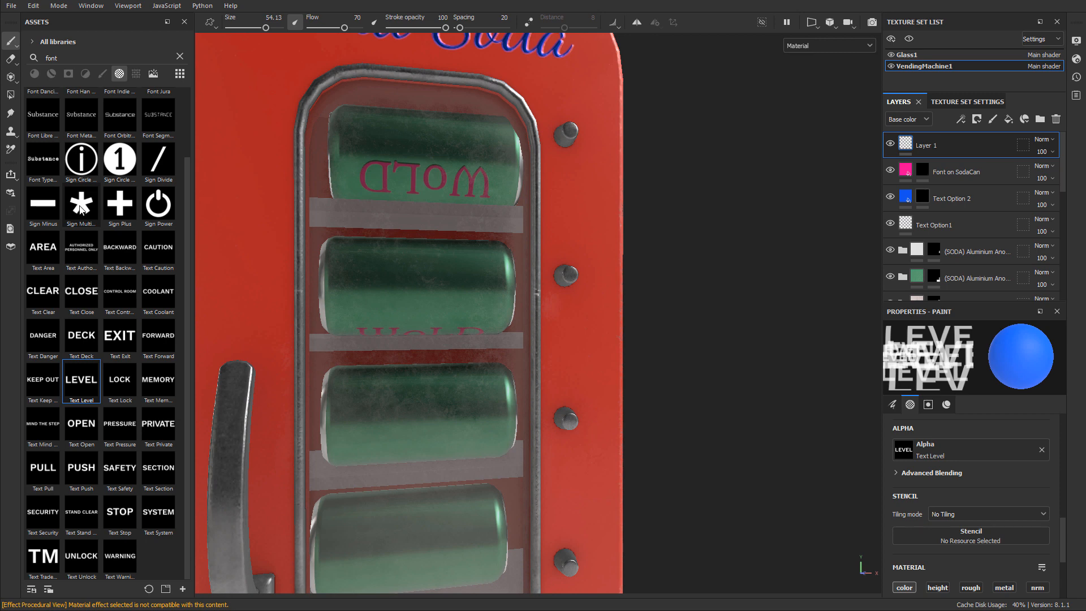
{"action": "mouse_move", "coordinate": [85, 210]}
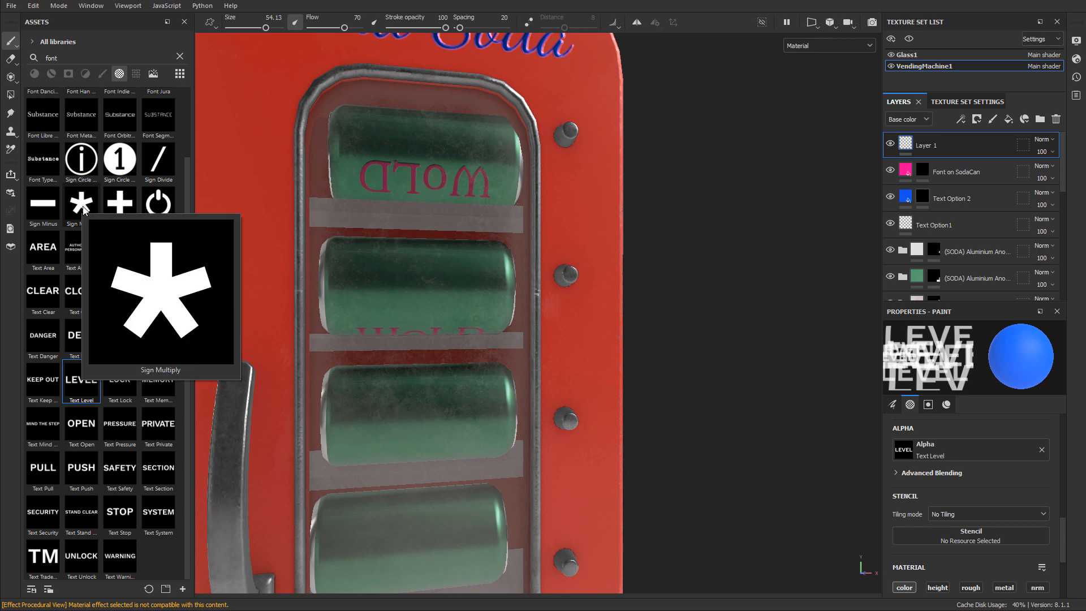
{"action": "left_click", "coordinate": [85, 206]}
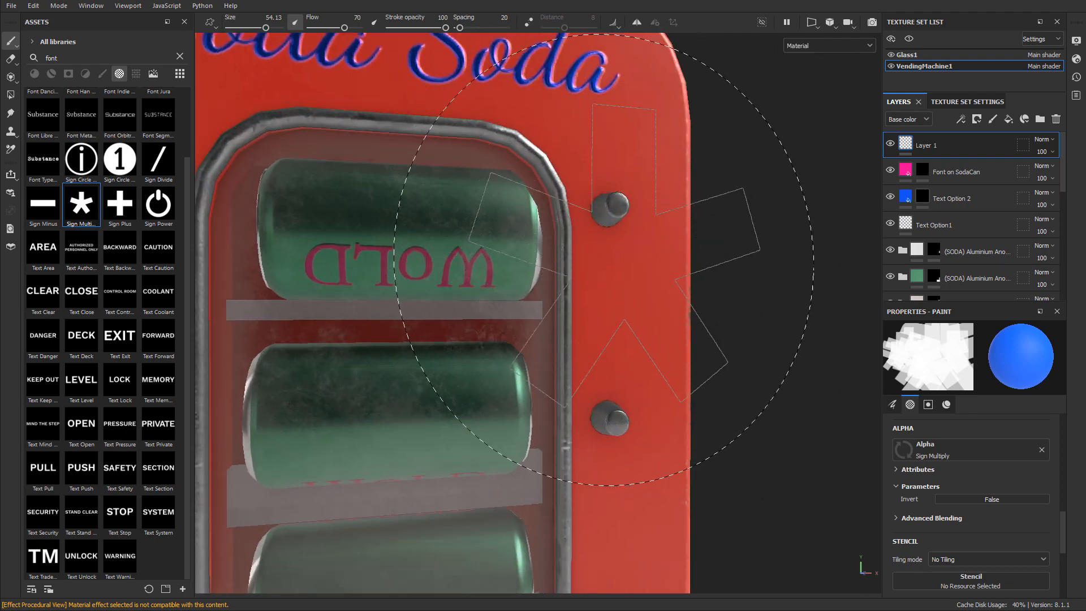
- Clear the font search filter and browse the full collection of alphas
{"action": "scroll", "coordinate": [106, 238], "scroll_direction": "up", "scroll_amount": 2}
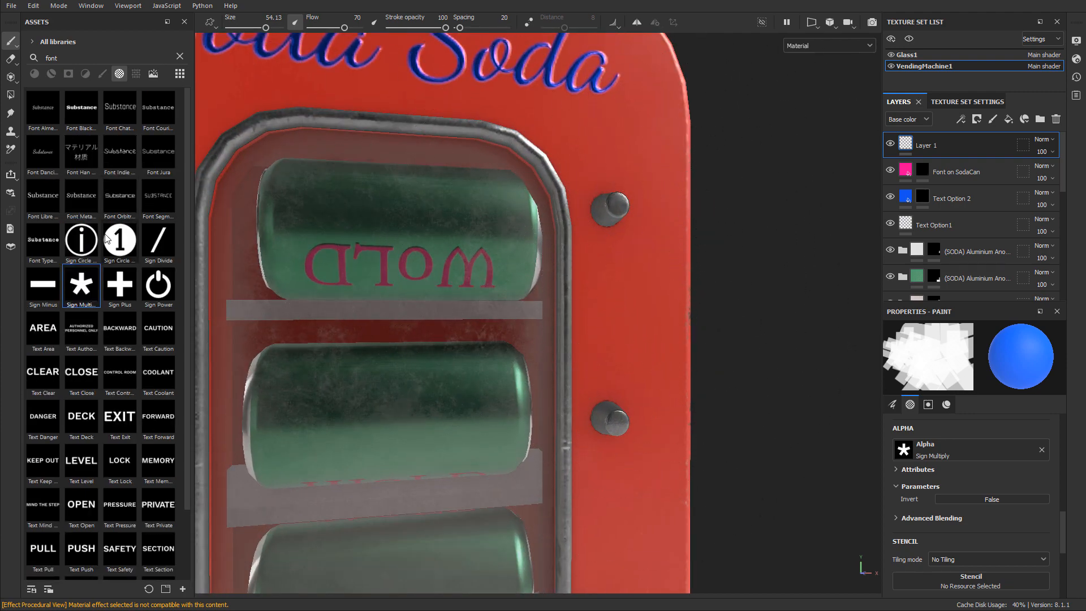
{"action": "left_click", "coordinate": [179, 57]}
{"action": "scroll", "coordinate": [126, 366], "scroll_direction": "down", "scroll_amount": 10}
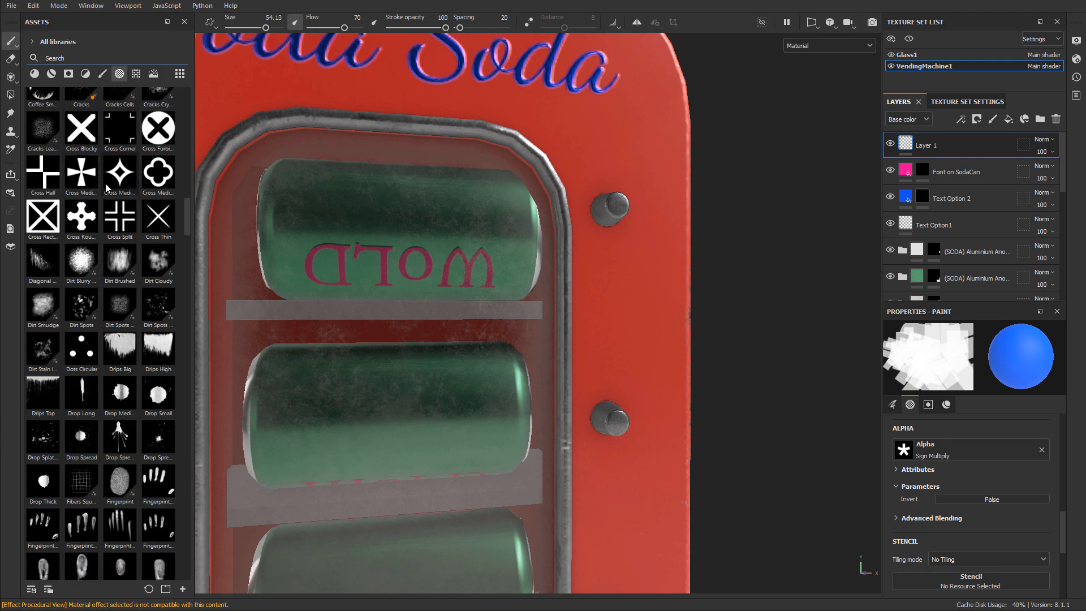
- Look through the alpha collection from the cross, brush and circle shapes to the ready-made text and triangle alphas
{"action": "scroll", "coordinate": [137, 321], "scroll_direction": "down", "scroll_amount": 5}
{"action": "scroll", "coordinate": [137, 323], "scroll_direction": "down", "scroll_amount": 5}
{"action": "scroll", "coordinate": [138, 324], "scroll_direction": "down", "scroll_amount": 10}
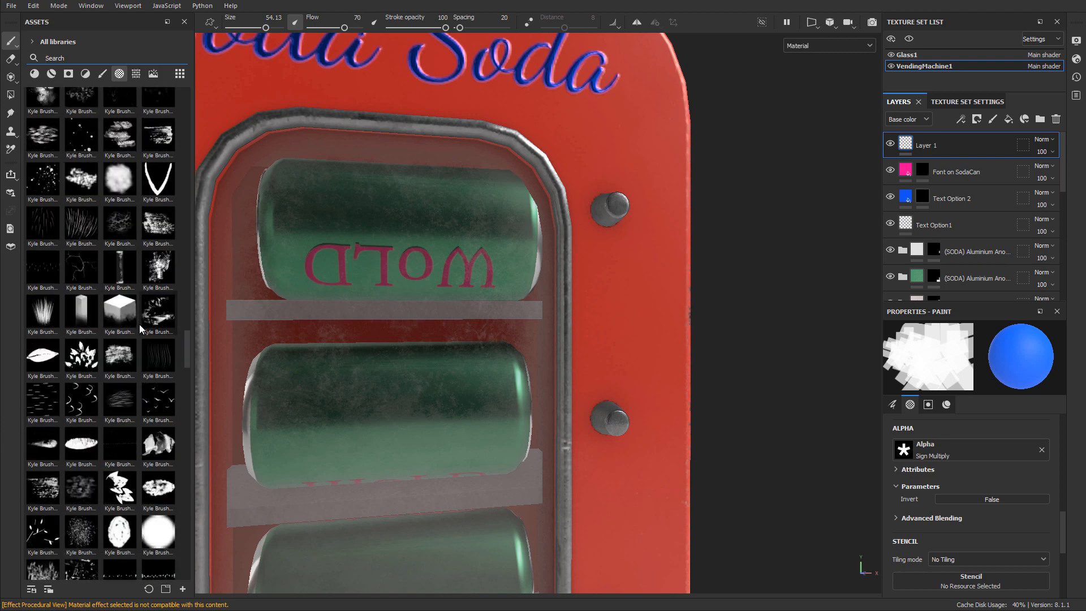
{"action": "scroll", "coordinate": [141, 326], "scroll_direction": "up", "scroll_amount": 15}
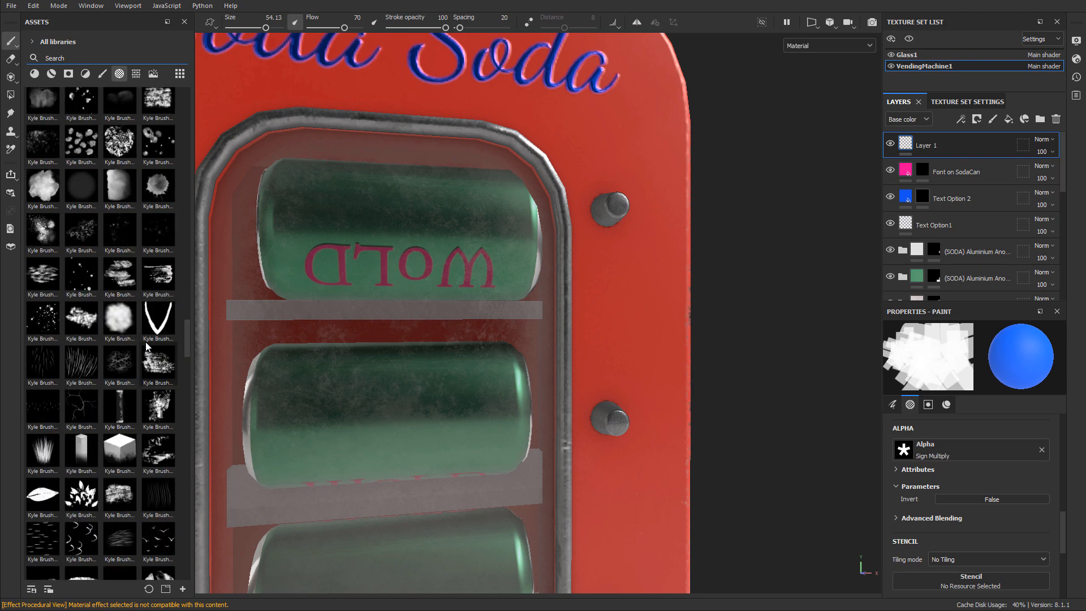
{"action": "scroll", "coordinate": [146, 333], "scroll_direction": "up", "scroll_amount": 5}
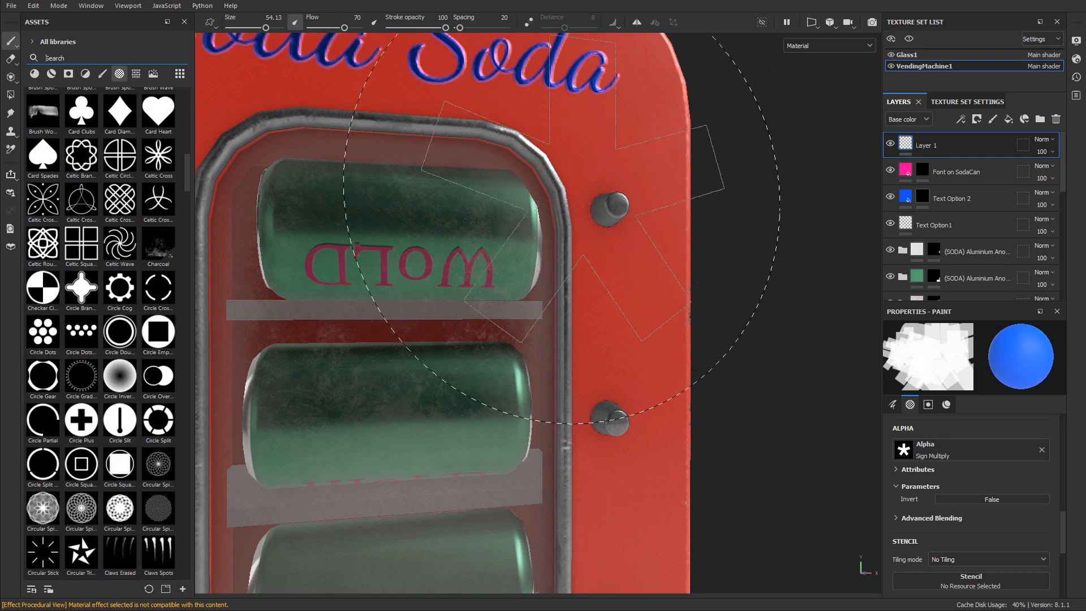
{"action": "scroll", "coordinate": [116, 338], "scroll_direction": "down", "scroll_amount": 3}
{"action": "scroll", "coordinate": [118, 339], "scroll_direction": "up", "scroll_amount": 3}
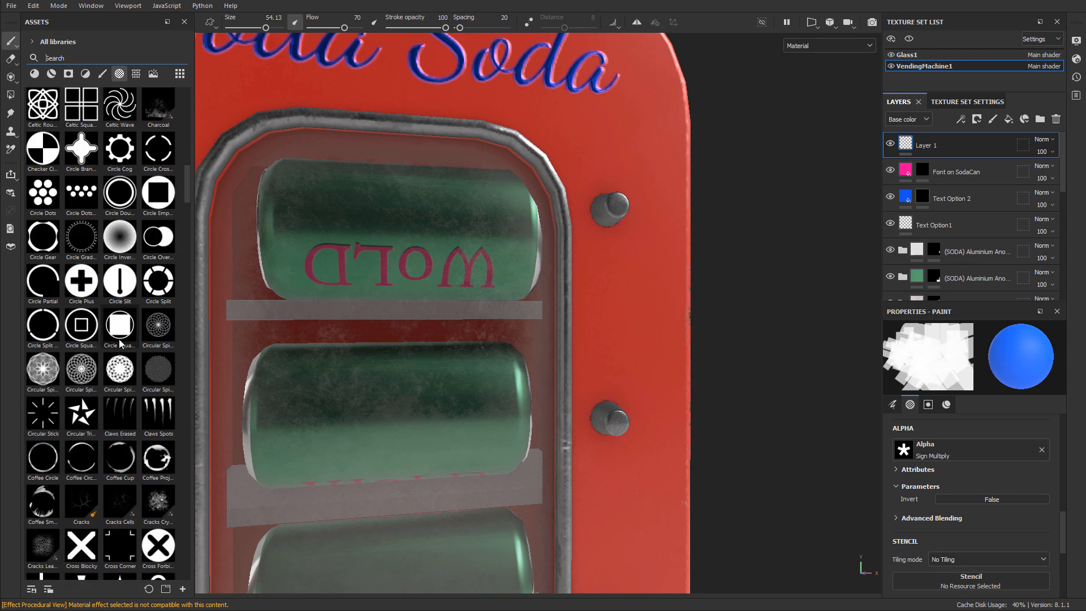
{"action": "scroll", "coordinate": [119, 340], "scroll_direction": "down", "scroll_amount": 15}
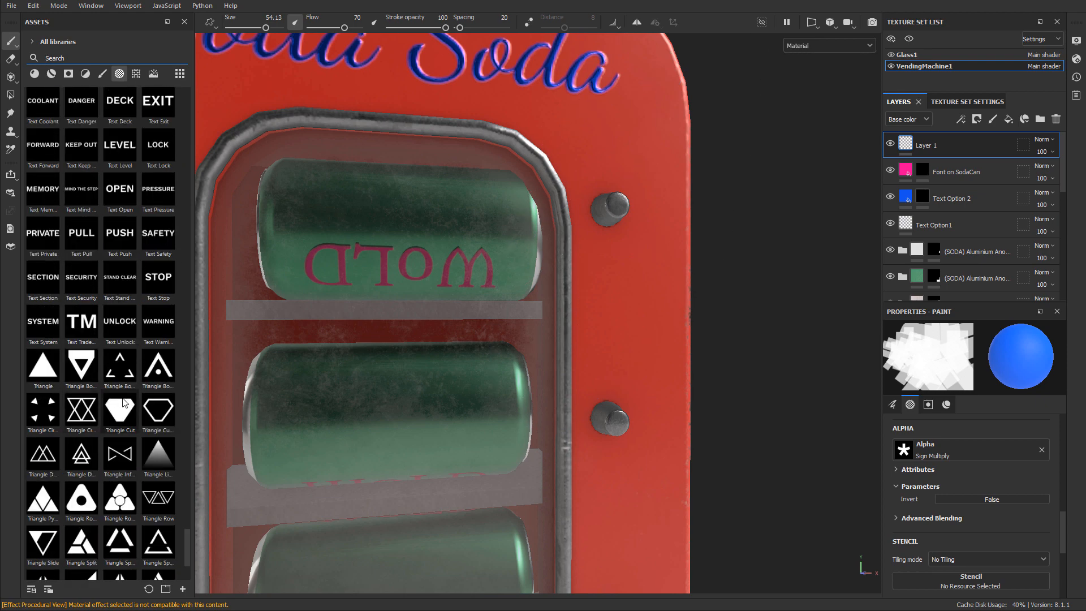
- Load the Star Sun alpha into the brush and reduce the brush size to 7.59 to fit around the machine's upper button
{"action": "scroll", "coordinate": [125, 384], "scroll_direction": "up", "scroll_amount": 3}
{"action": "left_click", "coordinate": [157, 342]}
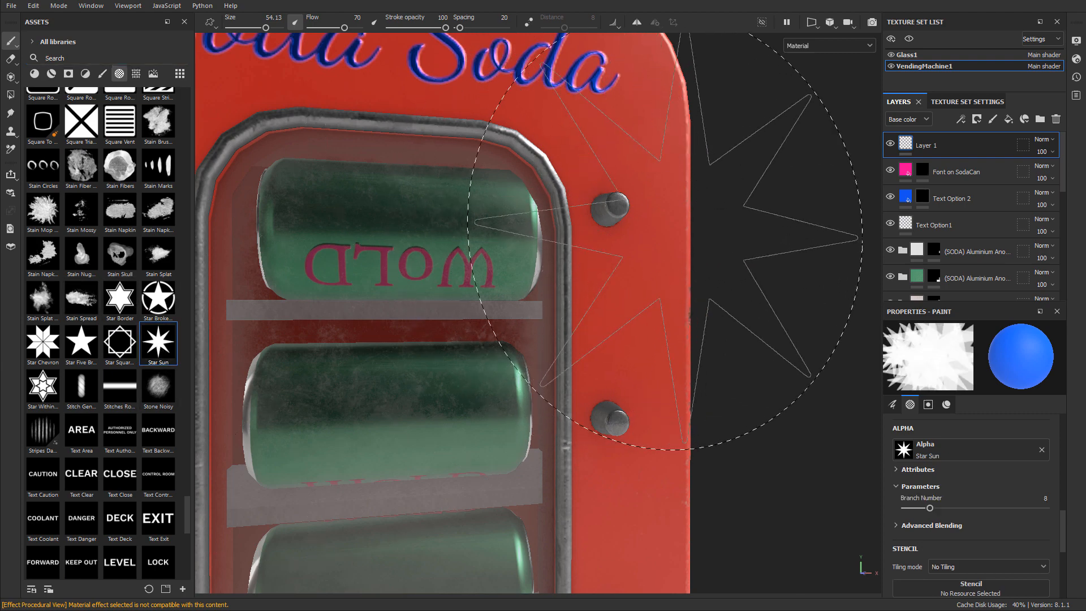
{"action": "right_click_drag", "start_coordinate": [724, 235], "coordinate": [558, 245], "text": "alt"}
{"action": "left_click_drag", "start_coordinate": [610, 242], "coordinate": [574, 252], "text": "alt"}
{"action": "middle_click_drag", "start_coordinate": [623, 272], "coordinate": [573, 331], "text": "alt"}
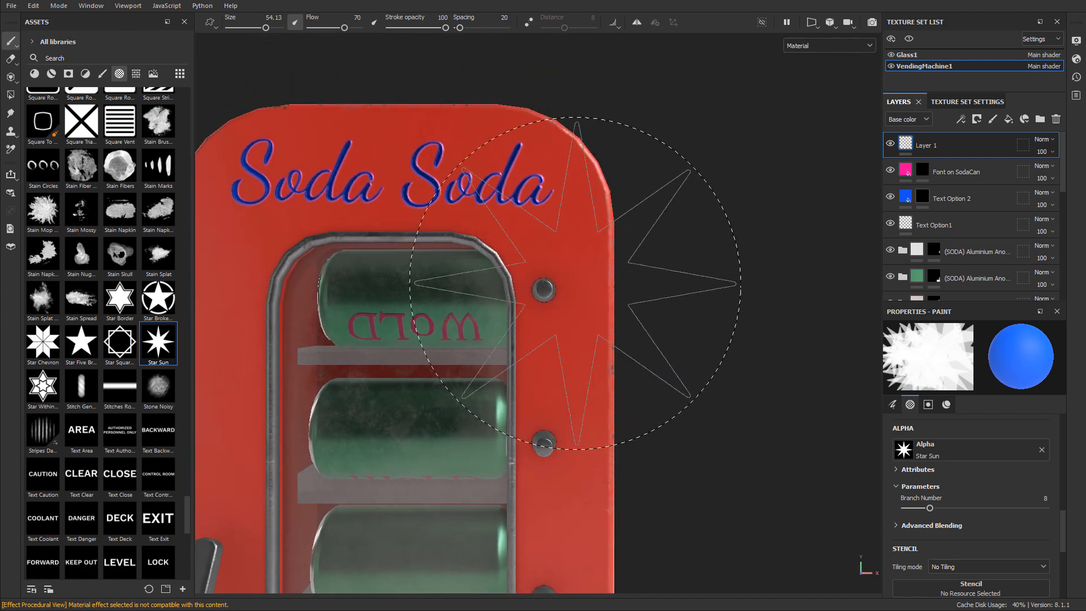
{"action": "mouse_move", "coordinate": [577, 283]}
{"action": "right_mouse_down", "text": "ctrl"}
{"action": "mouse_move", "coordinate": [500, 283]}
{"action": "mouse_move", "coordinate": [572, 284]}
{"action": "mouse_move", "coordinate": [596, 300]}
{"action": "mouse_move", "coordinate": [541, 285]}
{"action": "right_mouse_up", "text": "ctrl"}
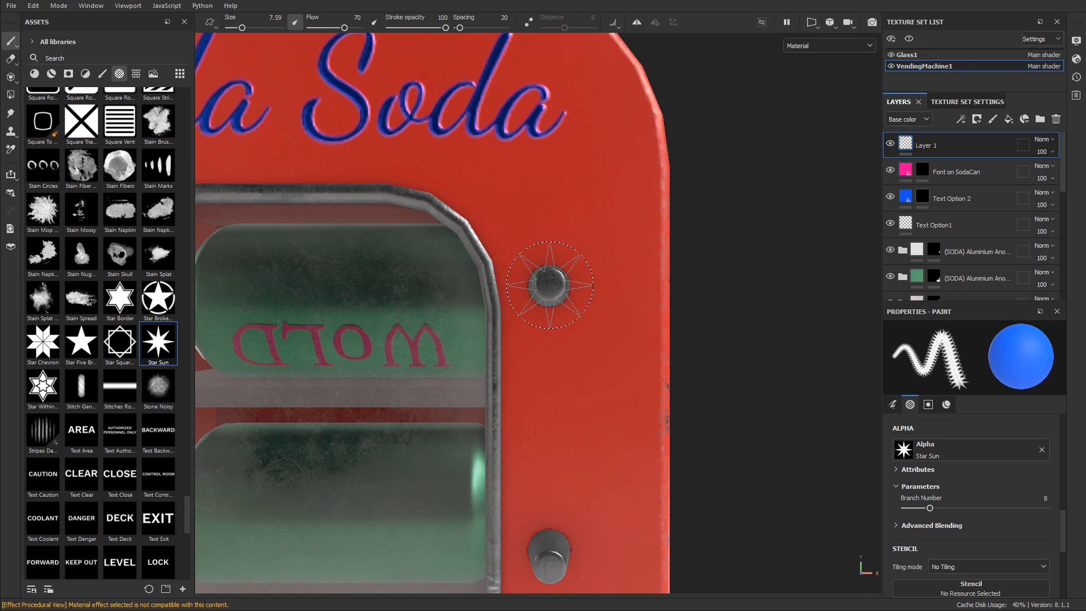
- Change the brush material's base color to white
{"action": "scroll", "coordinate": [986, 460], "scroll_direction": "down", "scroll_amount": 2}
{"action": "scroll", "coordinate": [975, 500], "scroll_direction": "up", "scroll_amount": 8}
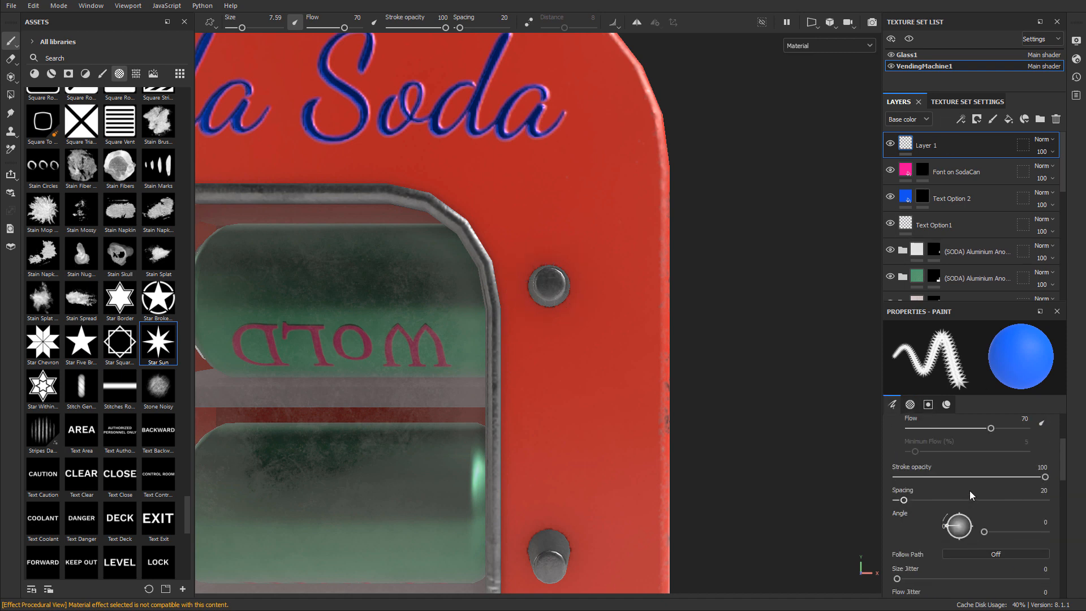
{"action": "scroll", "coordinate": [970, 492], "scroll_direction": "up", "scroll_amount": 2}
{"action": "scroll", "coordinate": [972, 486], "scroll_direction": "down", "scroll_amount": 15}
{"action": "left_click", "coordinate": [961, 527]}
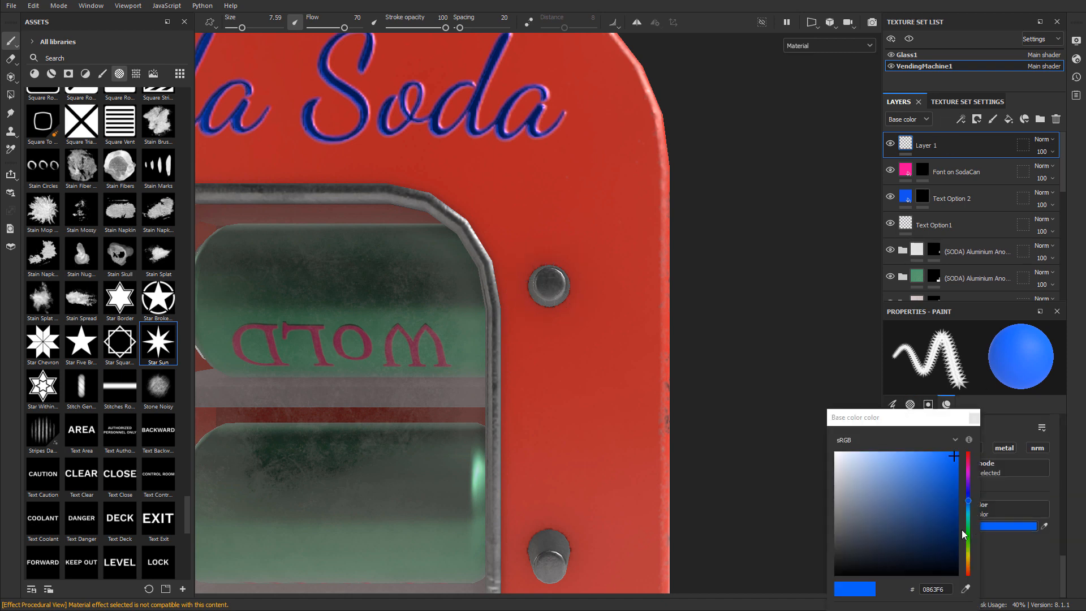
{"action": "left_click_drag", "start_coordinate": [899, 479], "coordinate": [799, 423]}
{"action": "left_click", "coordinate": [990, 422]}
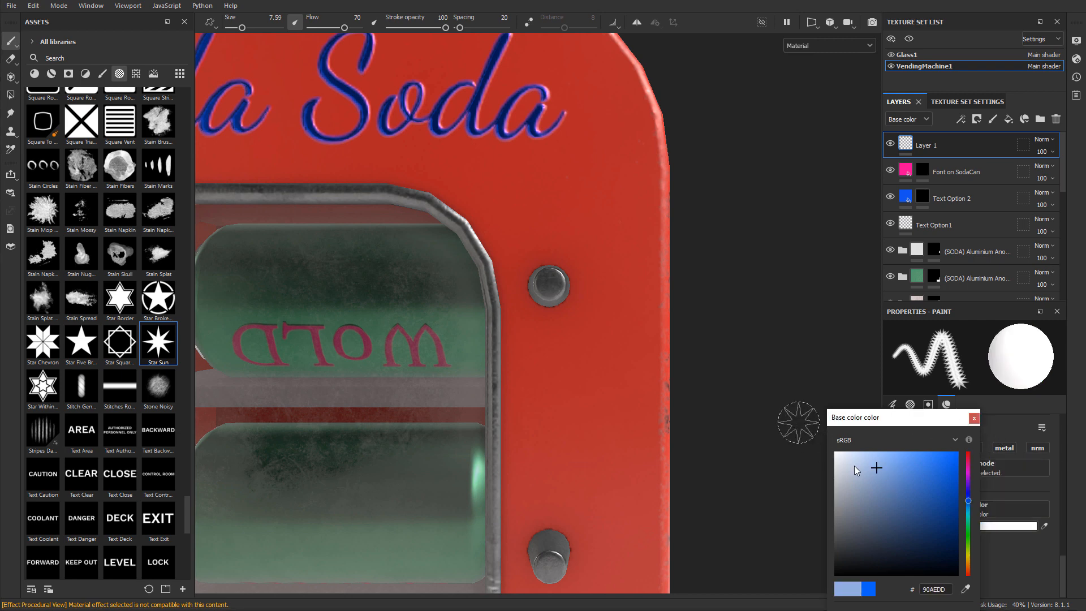
{"action": "left_click", "coordinate": [972, 418]}
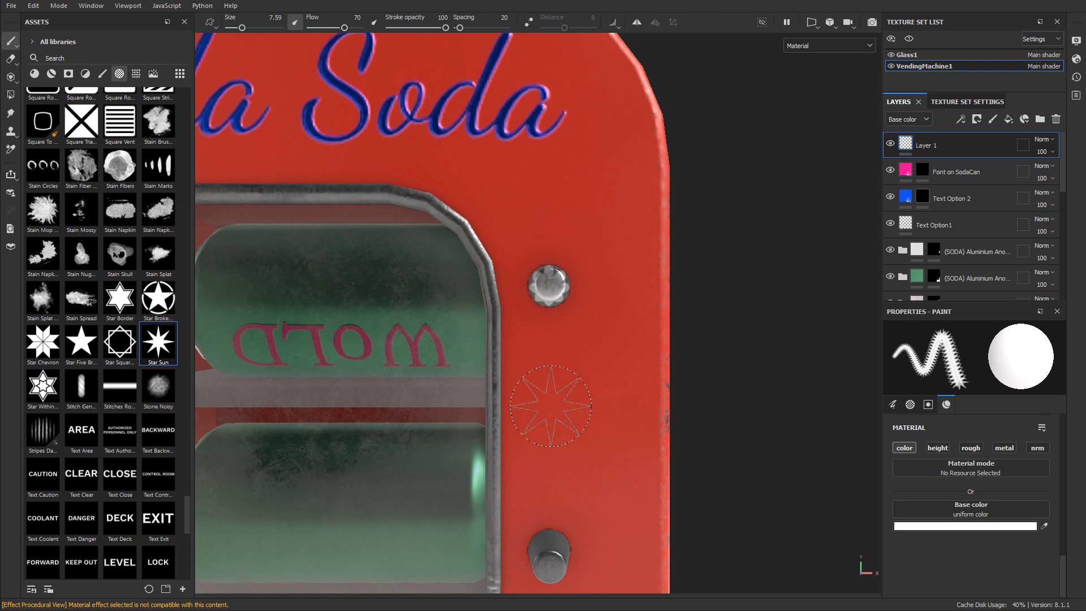
- Try a white star stamp over the upper button, inspect it from the side, and undo the stamp
{"action": "scroll", "coordinate": [657, 373], "scroll_direction": "up", "scroll_amount": 1}
{"action": "left_click_drag", "start_coordinate": [657, 373], "coordinate": [703, 375], "text": "alt"}
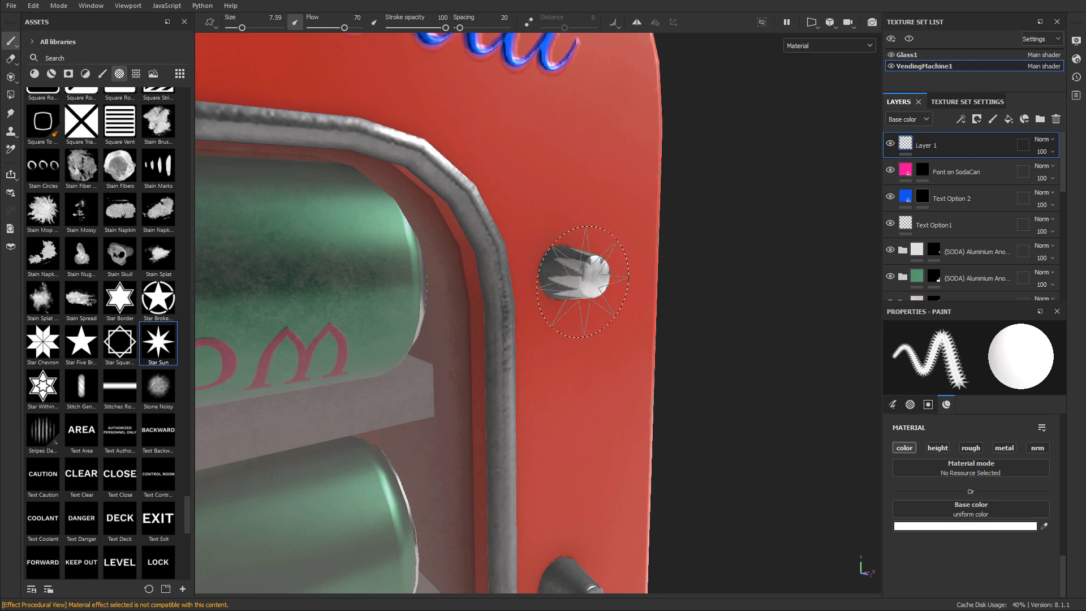
{"action": "key", "text": "ctrl+z"}
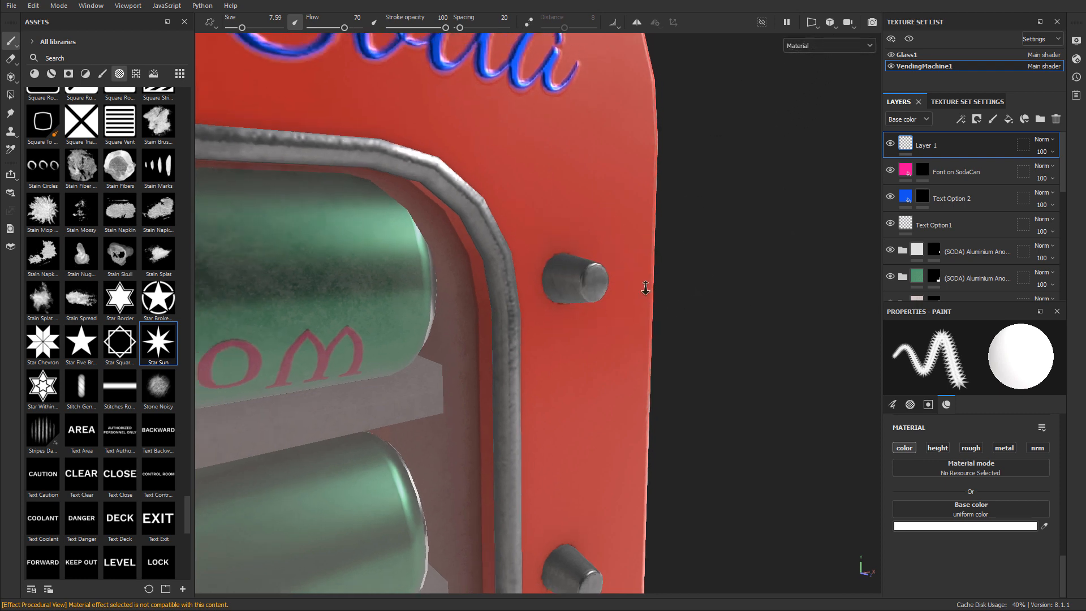
{"action": "left_click_drag", "start_coordinate": [644, 286], "coordinate": [626, 292], "text": "alt"}
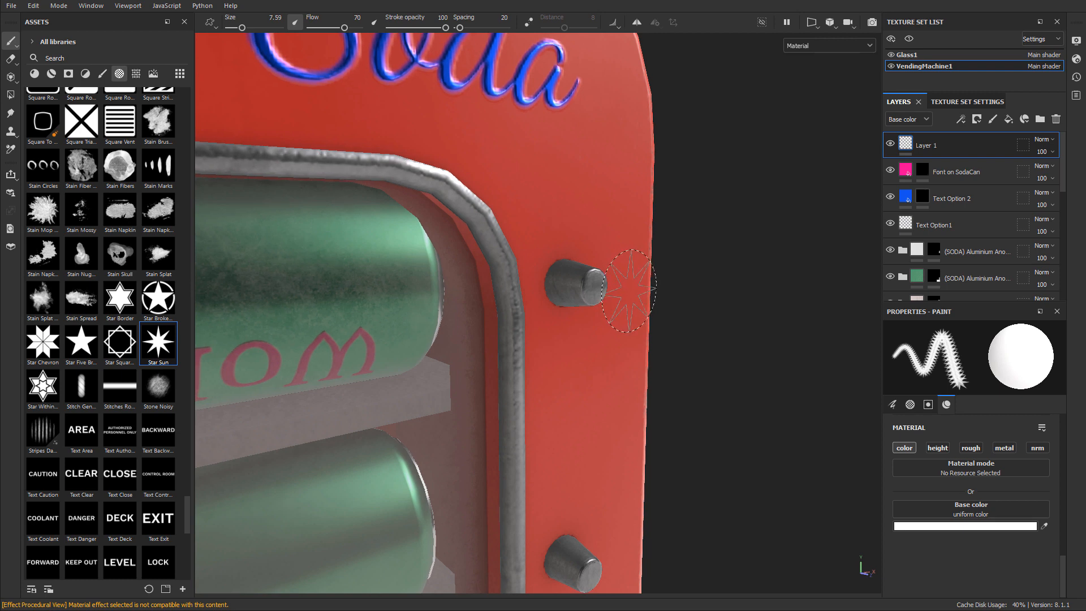
- Show the 3D and 2D views side by side and frame the upper button's dark spot on the machine's front UV island
{"action": "key", "text": "F1"}
{"action": "scroll", "coordinate": [732, 289], "scroll_direction": "down", "scroll_amount": 5}
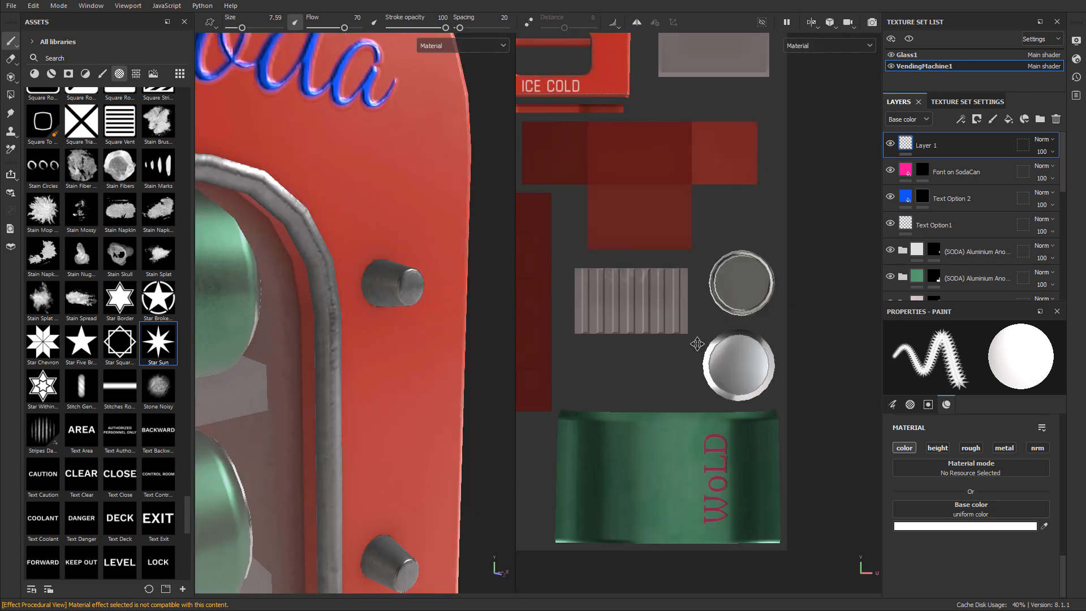
{"action": "middle_click_drag", "start_coordinate": [698, 342], "coordinate": [713, 537], "text": "alt"}
{"action": "middle_click_drag", "start_coordinate": [557, 57], "coordinate": [567, 286], "text": "alt"}
{"action": "middle_click_drag", "start_coordinate": [733, 419], "coordinate": [757, 451], "text": "alt"}
{"action": "scroll", "coordinate": [758, 279], "scroll_direction": "up", "scroll_amount": 5}
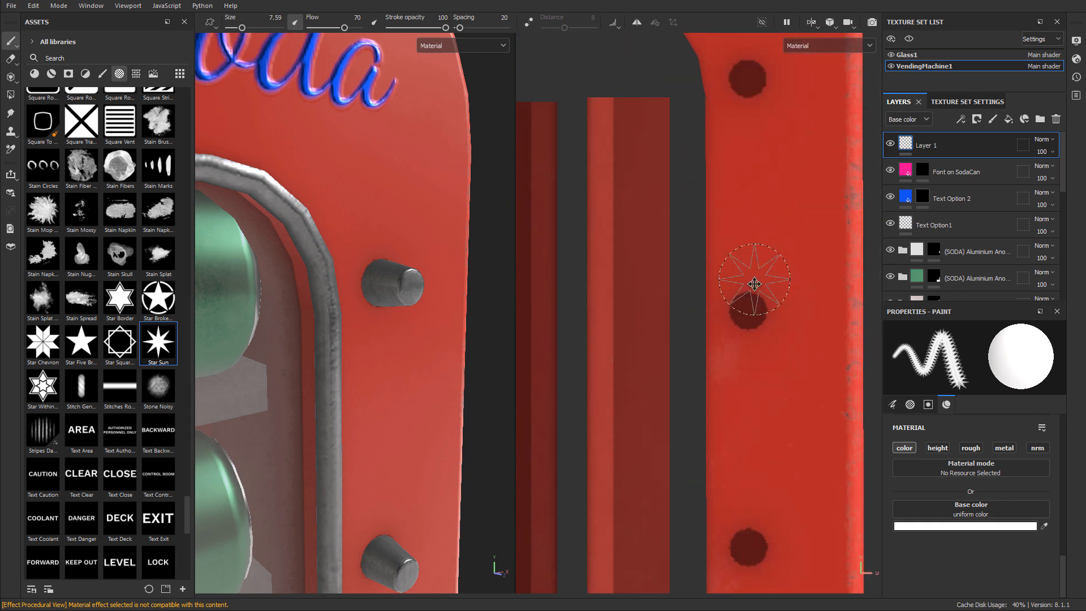
{"action": "mouse_move", "coordinate": [758, 278]}
{"action": "middle_mouse_down", "text": "alt"}
{"action": "mouse_move", "coordinate": [744, 458]}
{"action": "mouse_move", "coordinate": [688, 509]}
{"action": "middle_mouse_up", "text": "alt"}
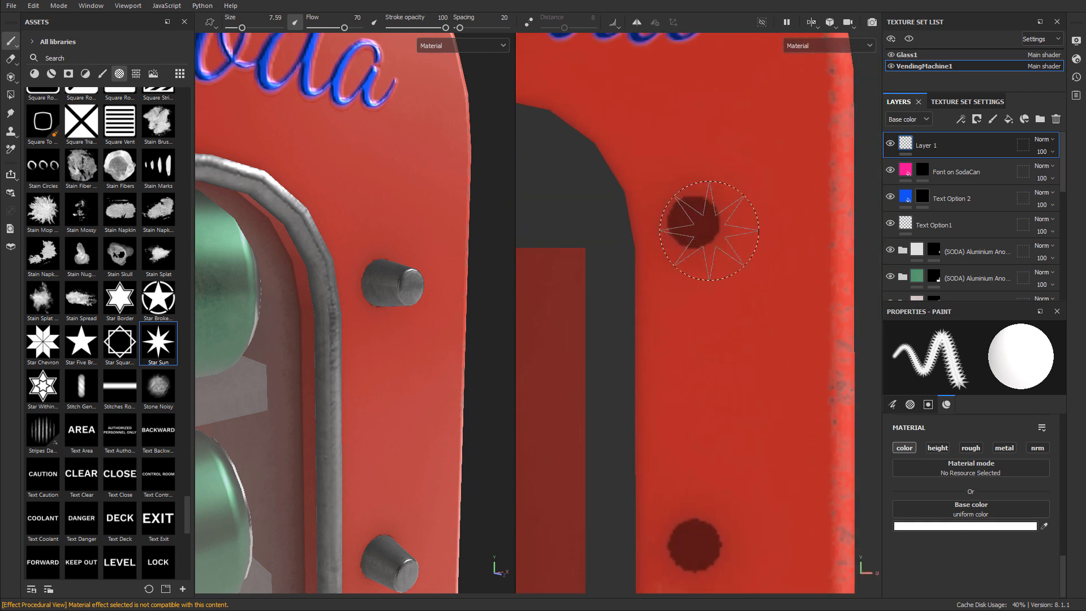
- Set the brush size to 7.83 and stamp a white star centred on the upper button's spot in the 2D view
{"action": "right_click_drag", "start_coordinate": [709, 231], "coordinate": [691, 233], "text": "ctrl"}
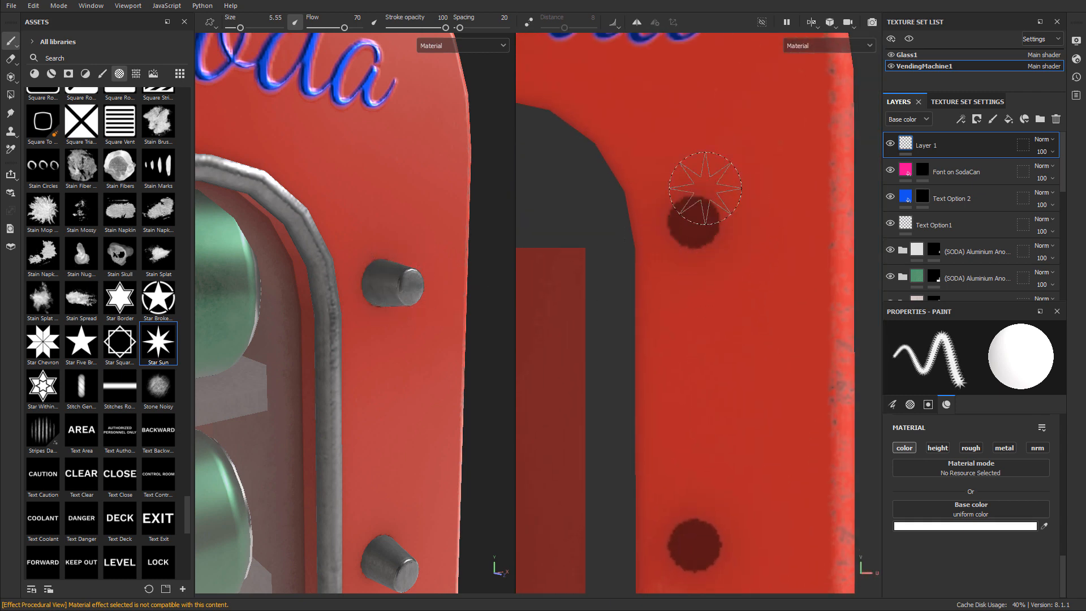
{"action": "right_click_drag", "start_coordinate": [763, 249], "coordinate": [792, 252], "text": "ctrl"}
{"action": "scroll", "coordinate": [747, 237], "scroll_direction": "down", "scroll_amount": 3}
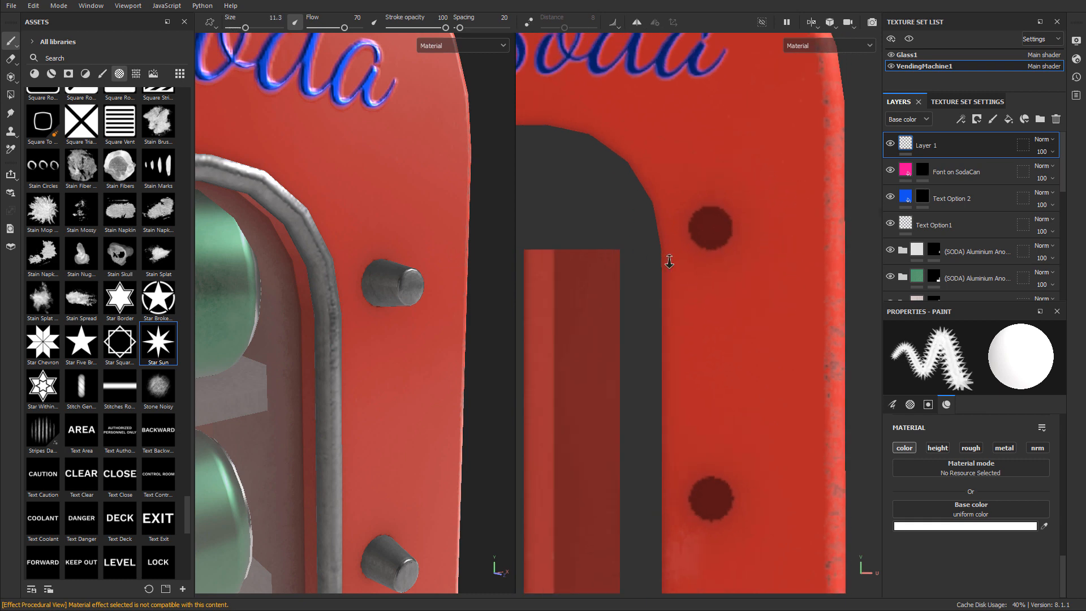
{"action": "scroll", "coordinate": [812, 252], "scroll_direction": "down", "scroll_amount": 4}
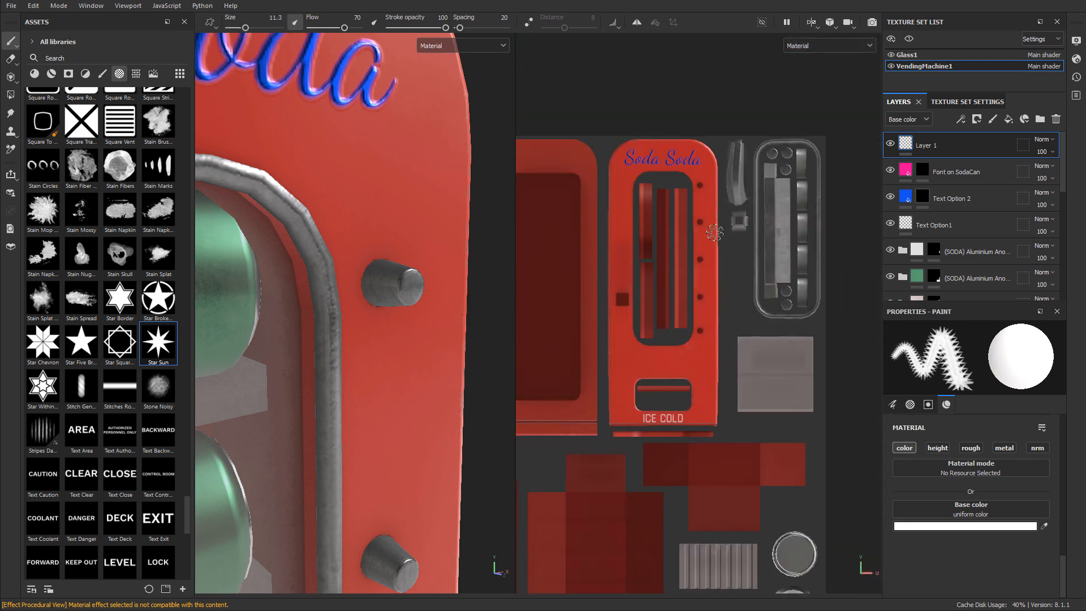
{"action": "scroll", "coordinate": [748, 265], "scroll_direction": "up", "scroll_amount": 10}
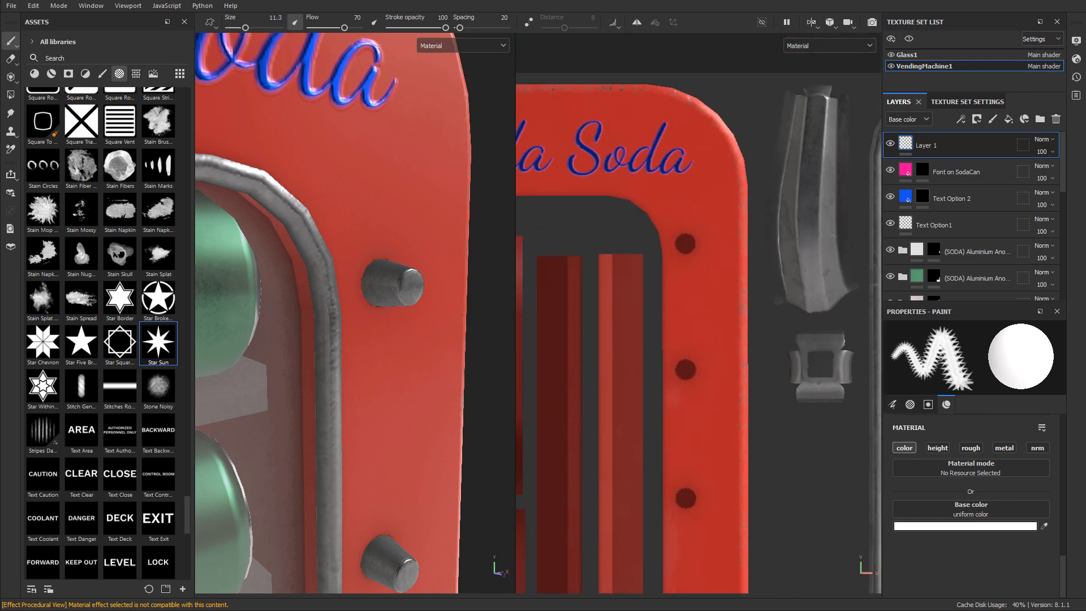
{"action": "scroll", "coordinate": [747, 354], "scroll_direction": "down", "scroll_amount": 1}
{"action": "right_click_drag", "start_coordinate": [742, 317], "coordinate": [722, 318], "text": "ctrl"}
{"action": "scroll", "coordinate": [724, 210], "scroll_direction": "up", "scroll_amount": 1}
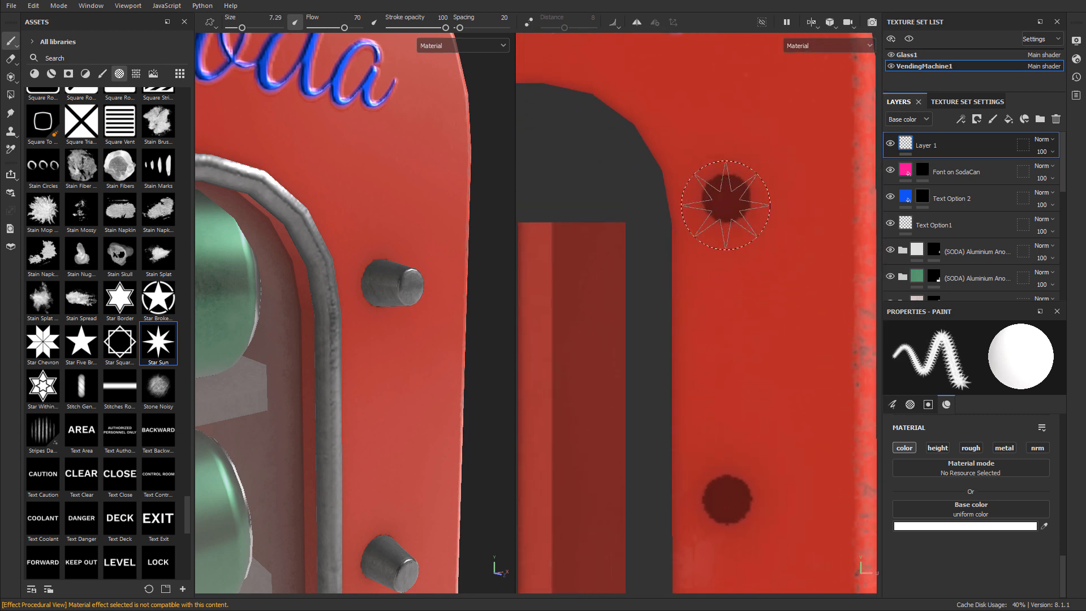
{"action": "scroll", "coordinate": [728, 207], "scroll_direction": "up", "scroll_amount": 1}
{"action": "right_click_drag", "start_coordinate": [731, 212], "coordinate": [736, 212], "text": "ctrl"}
{"action": "left_click", "coordinate": [726, 195]}
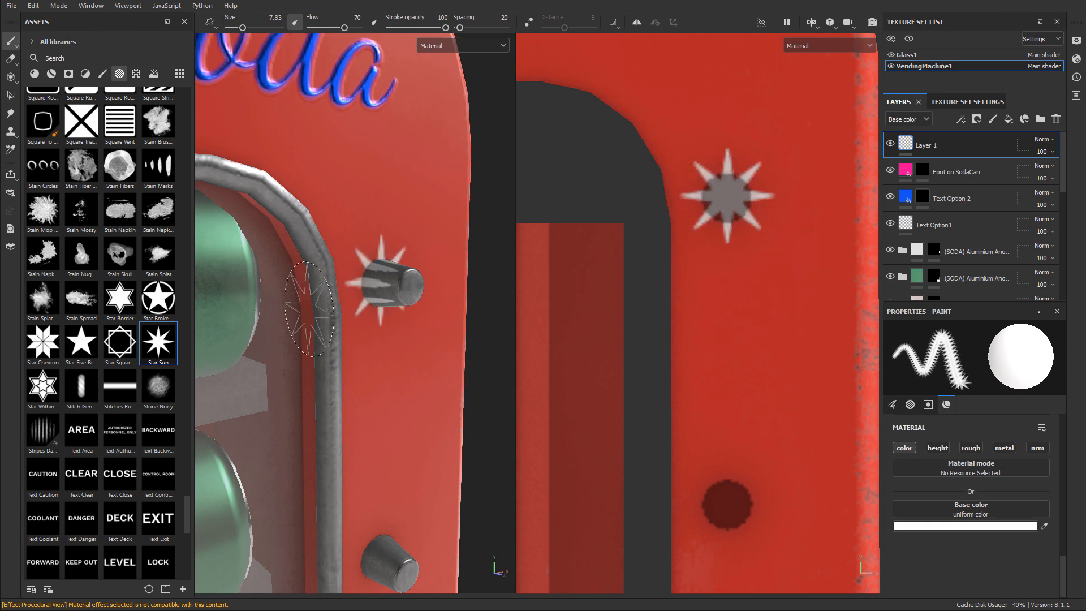
- Examine how the star falls on the upper button in 3D and on the button's side UV island
{"action": "left_click_drag", "start_coordinate": [310, 309], "coordinate": [307, 368], "text": "alt"}
{"action": "right_click_drag", "start_coordinate": [742, 312], "coordinate": [589, 310], "text": "alt"}
{"action": "middle_click_drag", "start_coordinate": [803, 283], "coordinate": [362, 339], "text": "alt"}
{"action": "middle_click_drag", "start_coordinate": [839, 351], "coordinate": [635, 309], "text": "alt"}
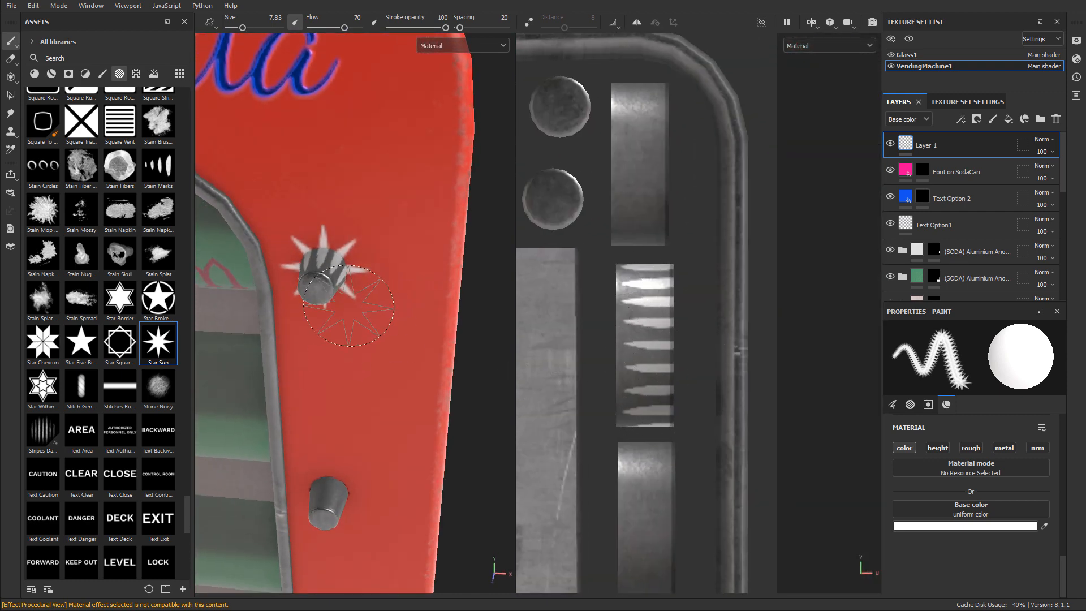
{"action": "left_click_drag", "start_coordinate": [390, 283], "coordinate": [473, 262], "text": "alt"}
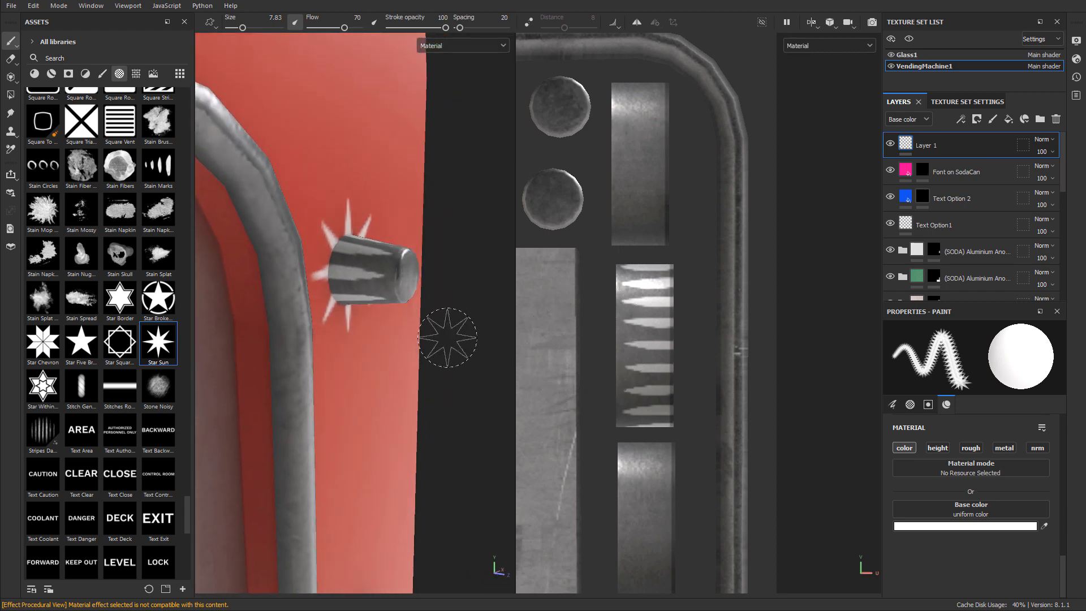
{"action": "left_click_drag", "start_coordinate": [445, 315], "coordinate": [478, 297], "text": "alt"}
- Undo the star stamp and redo it to compare the button with and without the paint
{"action": "key", "text": "ctrl+z"}
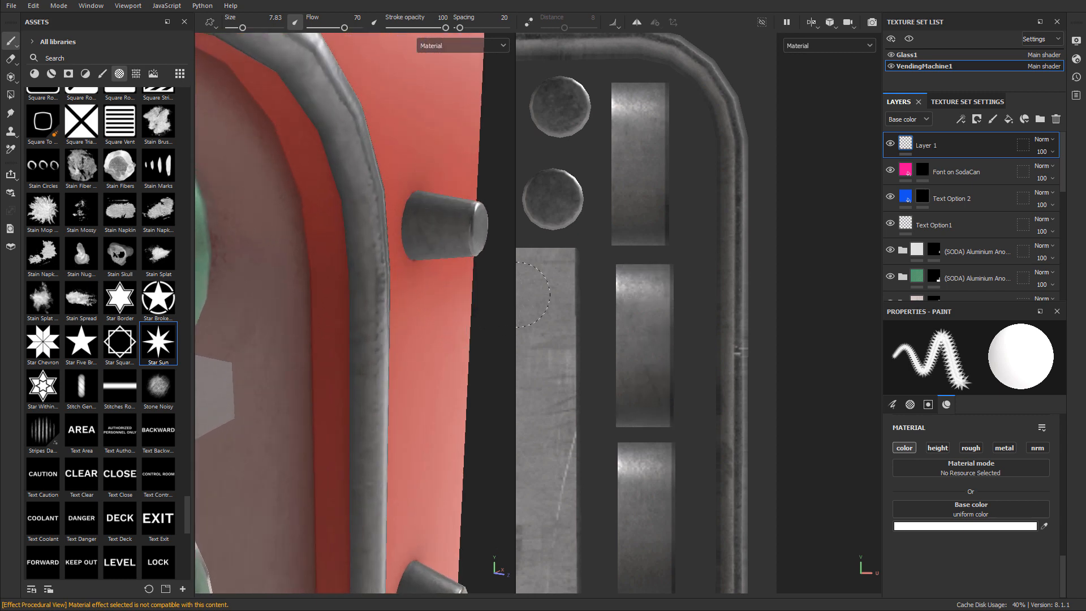
{"action": "left_click", "coordinate": [33, 5]}
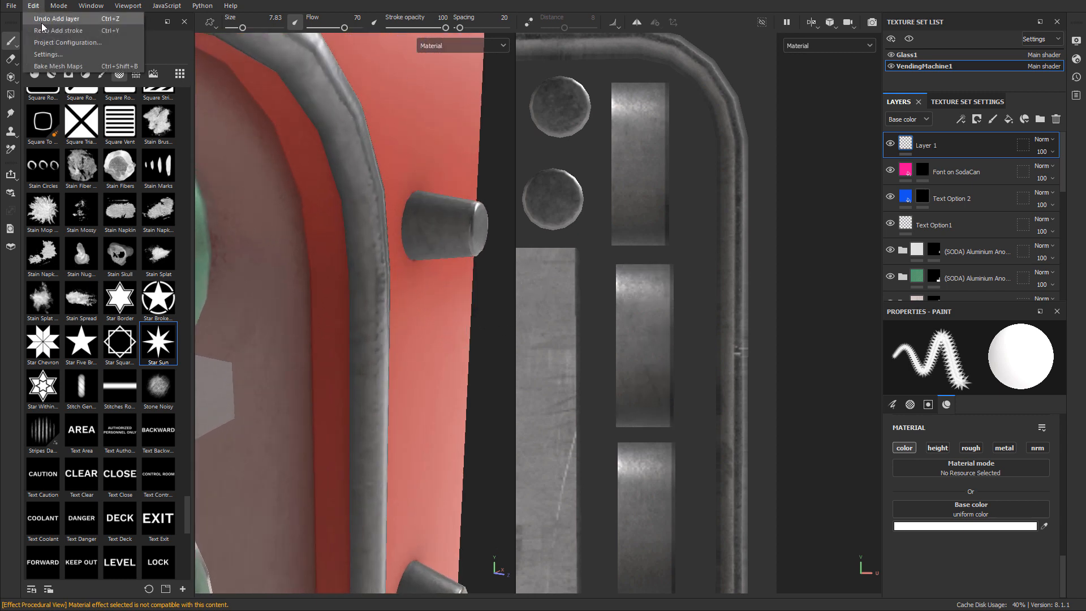
{"action": "left_click", "coordinate": [59, 33]}
- Compare the painted button side with the star on the machine's front panel in the 2D view
{"action": "middle_click_drag", "start_coordinate": [599, 304], "coordinate": [625, 289], "text": "alt"}
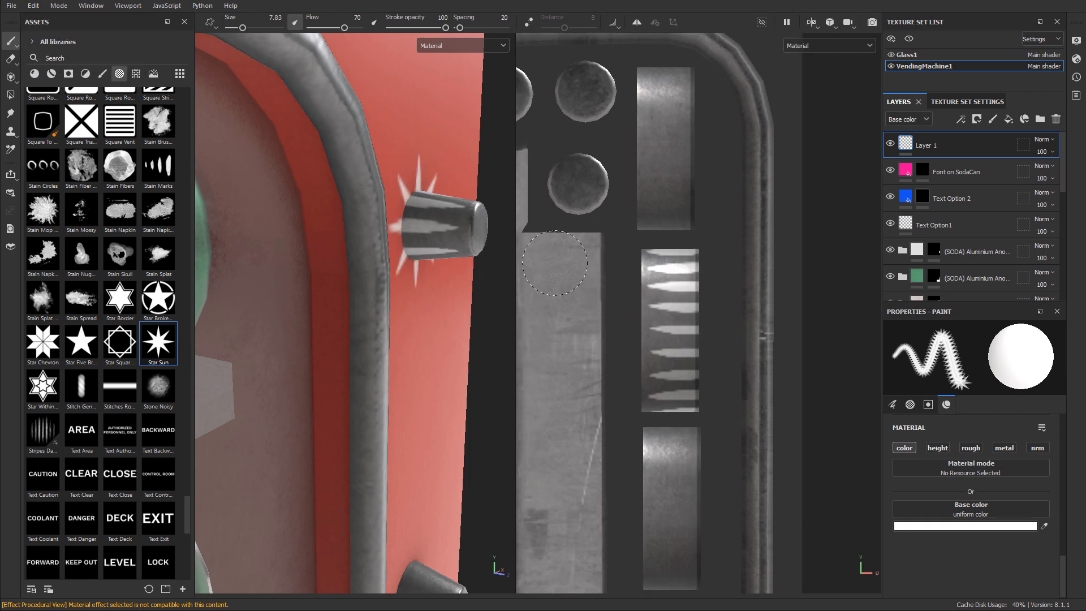
{"action": "right_click_drag", "start_coordinate": [671, 381], "coordinate": [612, 383], "text": "alt"}
{"action": "mouse_move", "coordinate": [691, 385]}
{"action": "middle_mouse_down", "text": "alt"}
{"action": "mouse_move", "coordinate": [842, 85]}
{"action": "mouse_move", "coordinate": [837, 62]}
{"action": "middle_mouse_up", "text": "alt"}
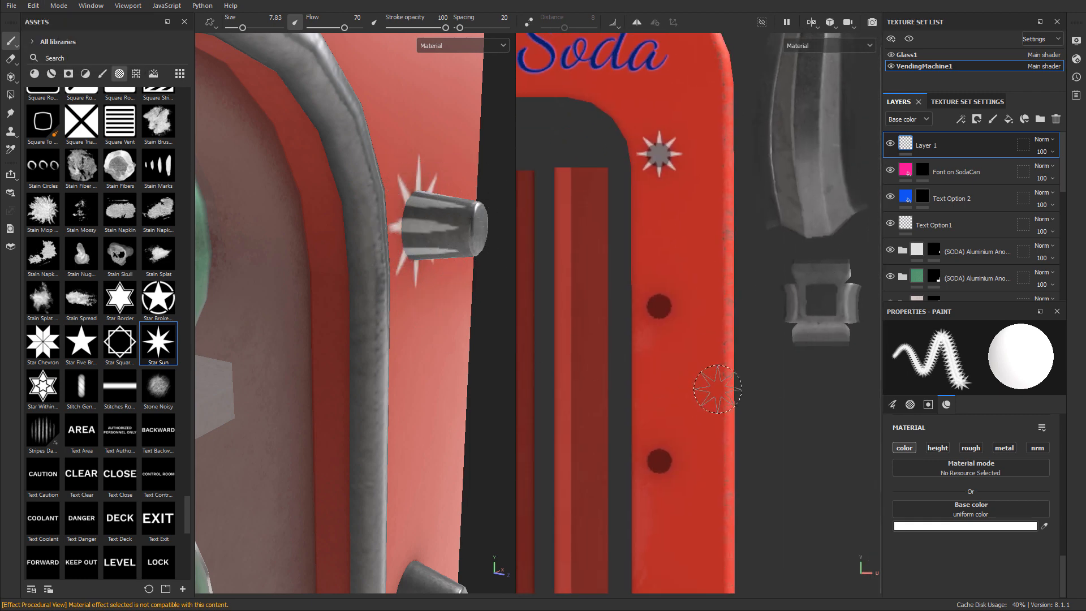
{"action": "middle_click_drag", "start_coordinate": [694, 328], "coordinate": [685, 307], "text": "alt"}
{"action": "right_click_drag", "start_coordinate": [629, 274], "coordinate": [651, 273], "text": "alt"}
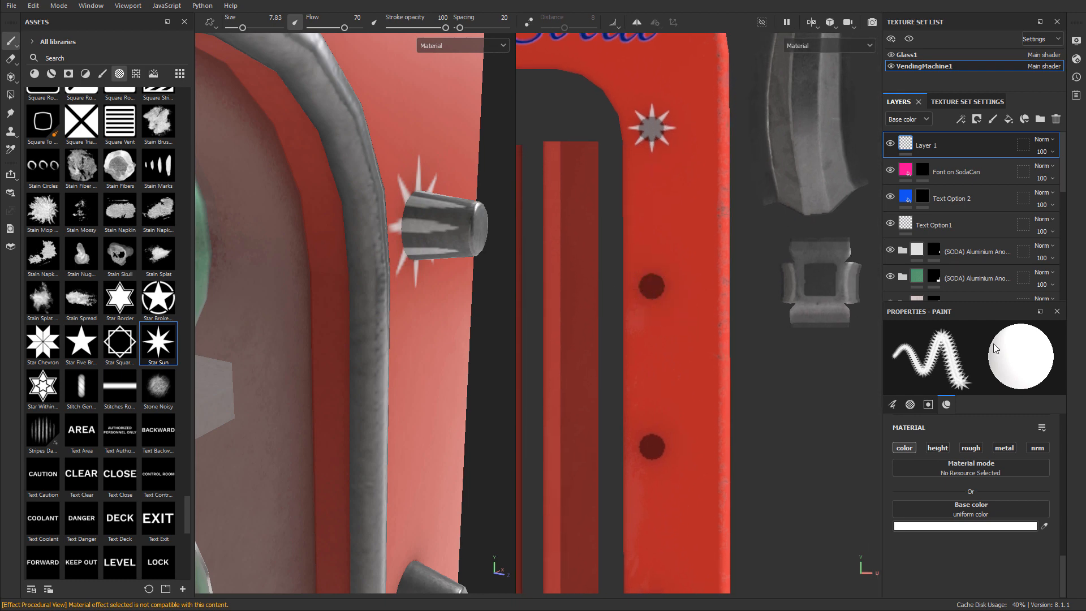
- Set the brush's alignment to UV for the Star Sun alpha
{"action": "scroll", "coordinate": [982, 468], "scroll_direction": "up", "scroll_amount": 5}
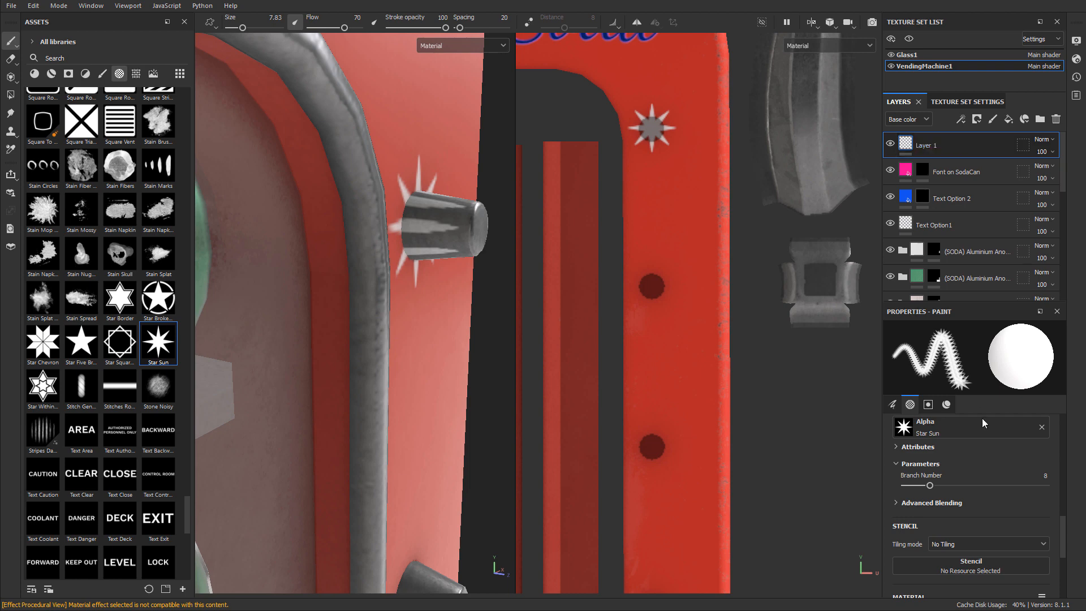
{"action": "scroll", "coordinate": [978, 490], "scroll_direction": "down", "scroll_amount": 1}
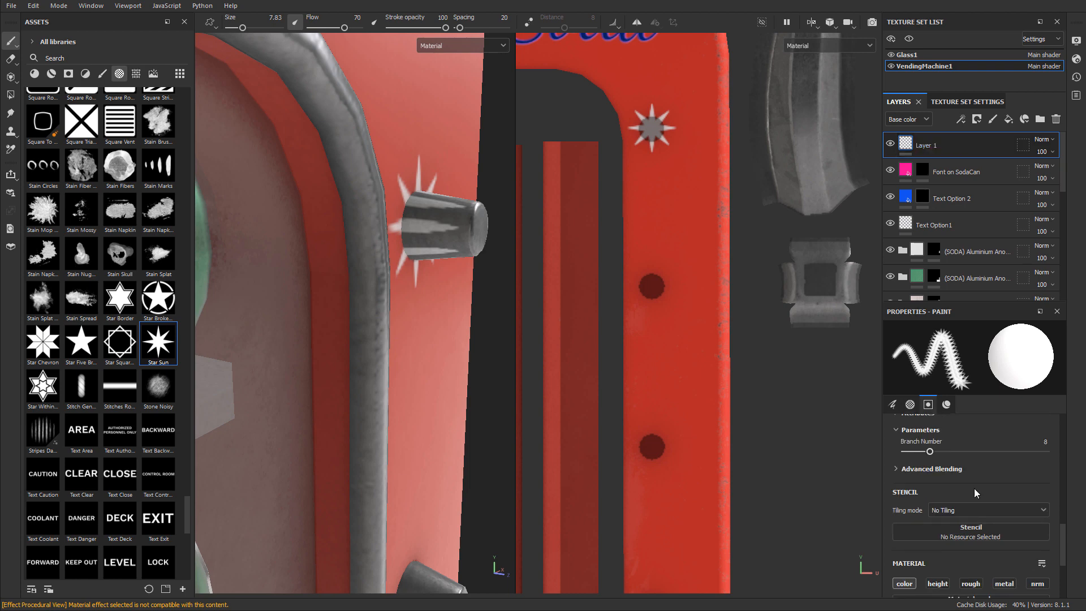
{"action": "scroll", "coordinate": [973, 488], "scroll_direction": "up", "scroll_amount": 3}
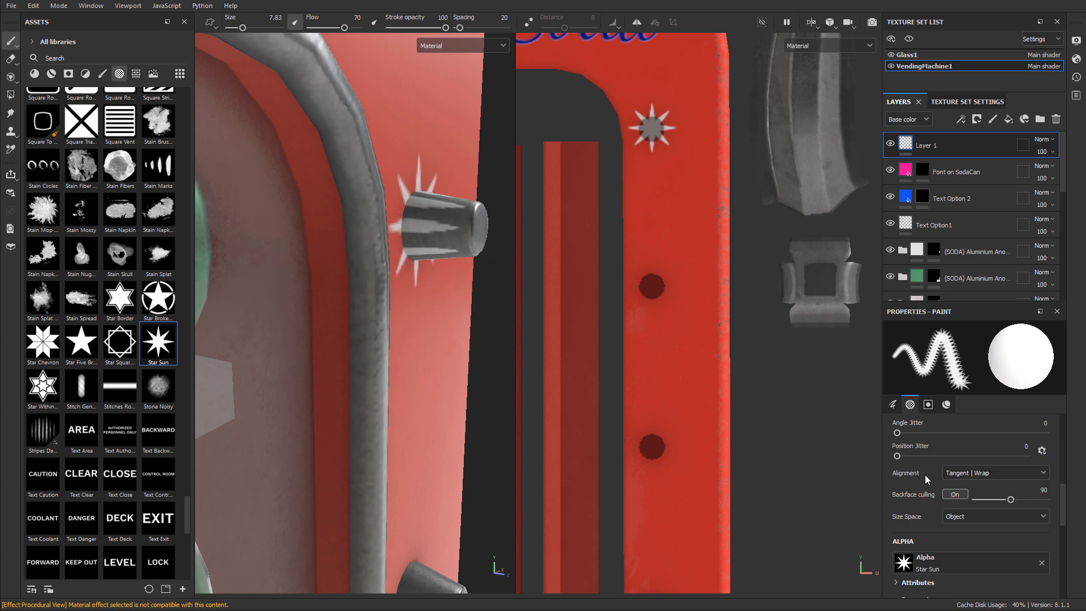
{"action": "left_click", "coordinate": [970, 473]}
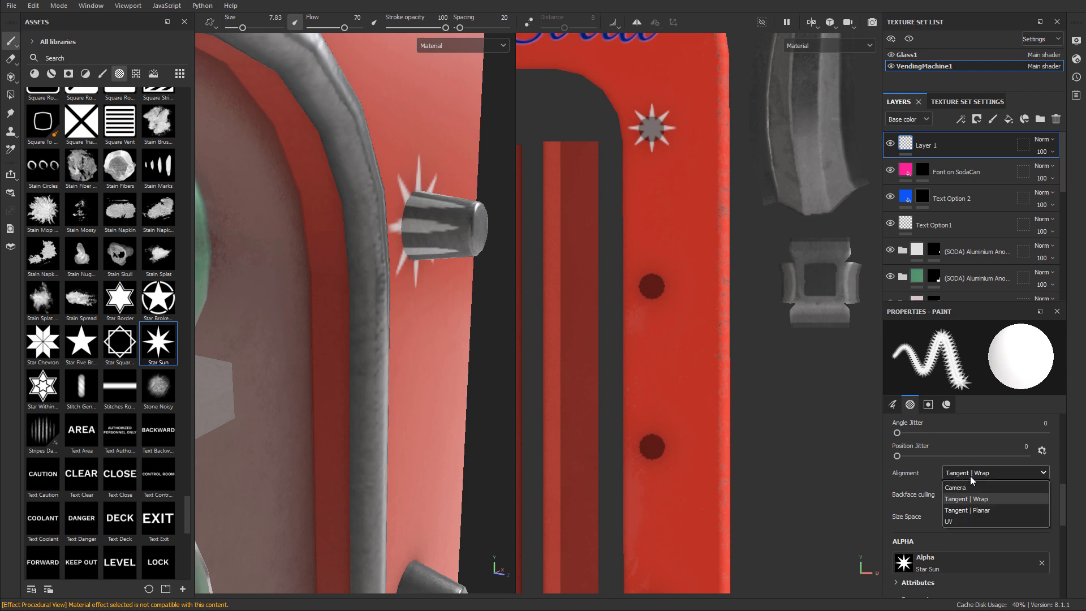
{"action": "left_click", "coordinate": [963, 521]}
- Stamp a white star centred on the second button's spot in the 2D view and check it on the button in 3D
{"action": "scroll", "coordinate": [625, 523], "scroll_direction": "up", "scroll_amount": 2}
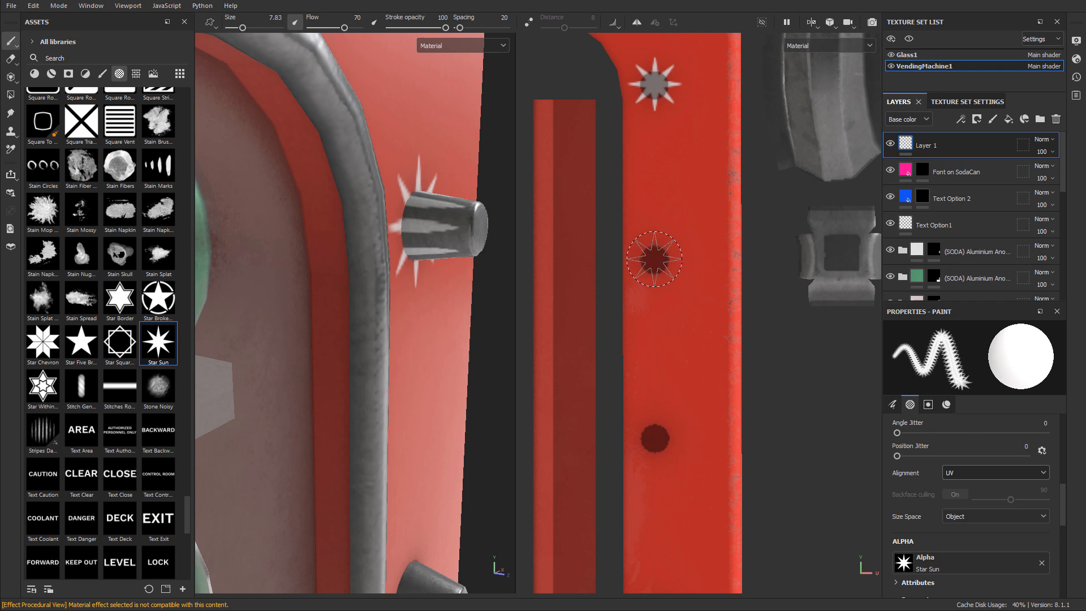
{"action": "left_click", "coordinate": [654, 259]}
{"action": "middle_click_drag", "start_coordinate": [341, 444], "coordinate": [322, 237], "text": "alt"}
{"action": "left_click_drag", "start_coordinate": [418, 235], "coordinate": [395, 221], "text": "alt"}
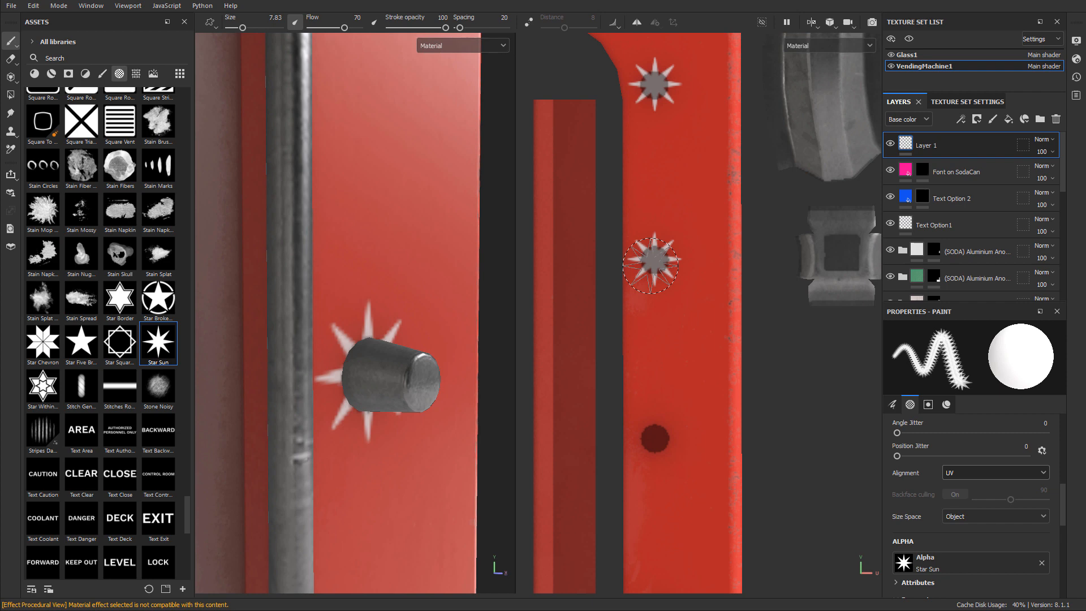
- Stamp white stars centred on the three remaining button spots down the front panel in the 2D view
{"action": "middle_click_drag", "start_coordinate": [729, 342], "coordinate": [742, 251], "text": "alt"}
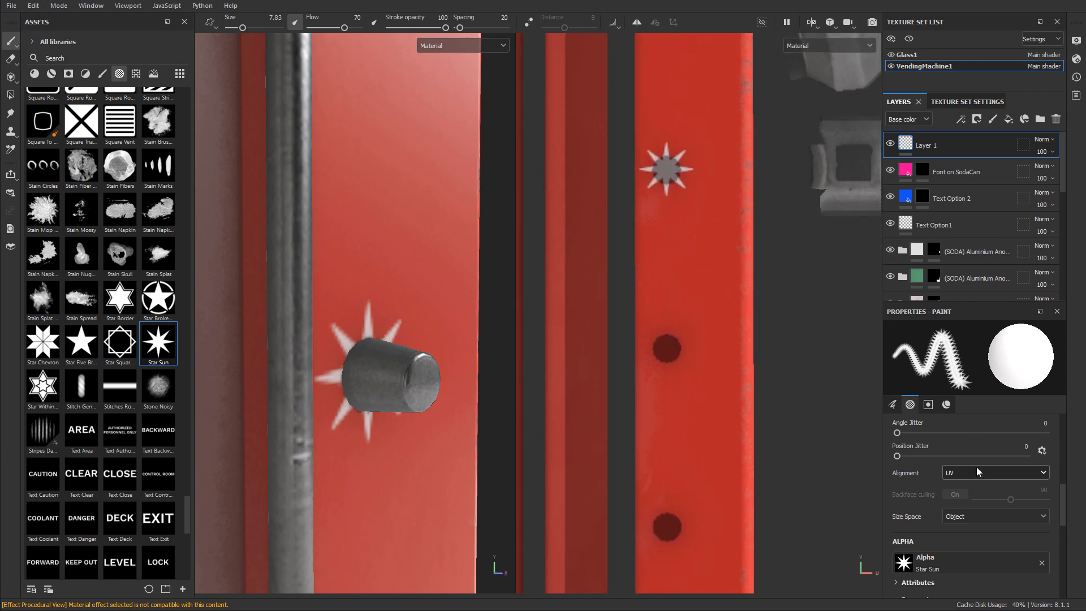
{"action": "middle_click_drag", "start_coordinate": [681, 428], "coordinate": [690, 402], "text": "alt"}
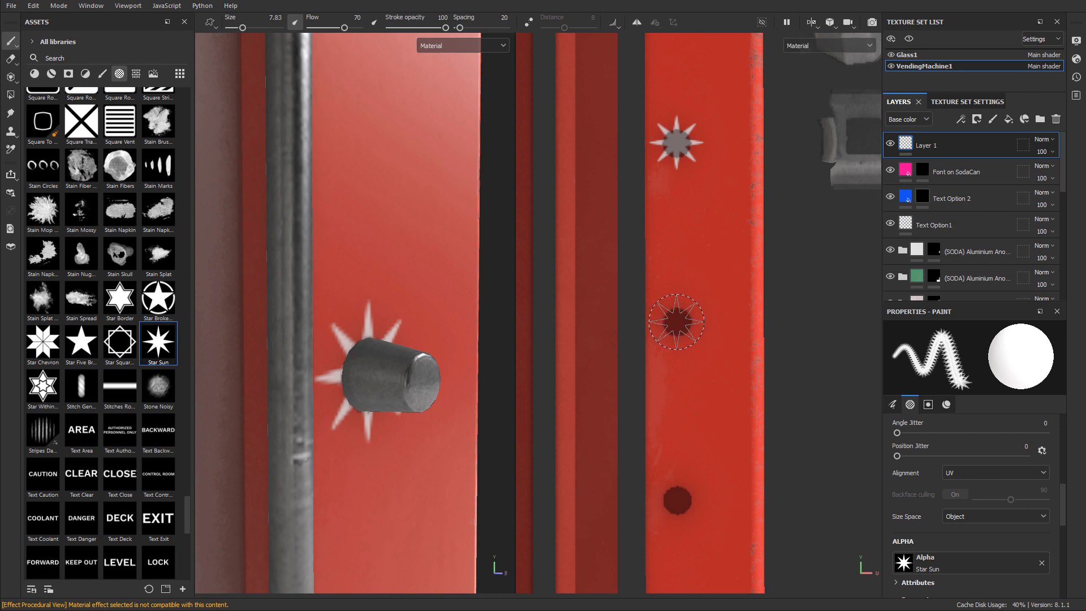
{"action": "left_click", "coordinate": [678, 321]}
{"action": "middle_click_drag", "start_coordinate": [692, 514], "coordinate": [705, 332], "text": "alt"}
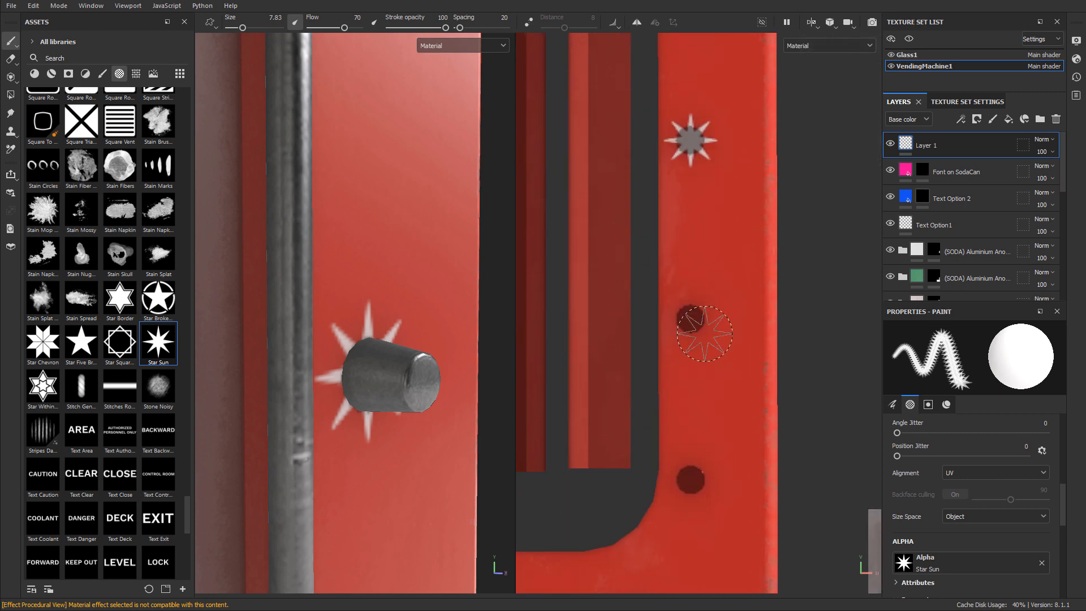
{"action": "left_click", "coordinate": [691, 317]}
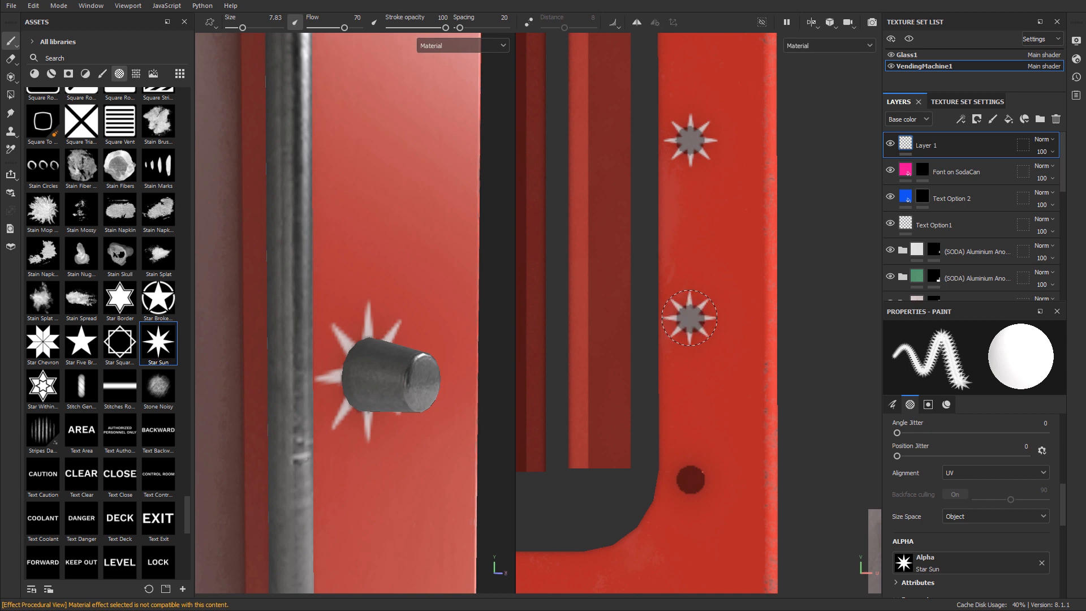
{"action": "middle_click_drag", "start_coordinate": [715, 389], "coordinate": [708, 367], "text": "alt"}
{"action": "left_click", "coordinate": [708, 367]}
- Examine the stars around the buttons in 3D, comparing the sides of the upper button with those of the lower ones
{"action": "scroll", "coordinate": [708, 367], "scroll_direction": "down", "scroll_amount": 3}
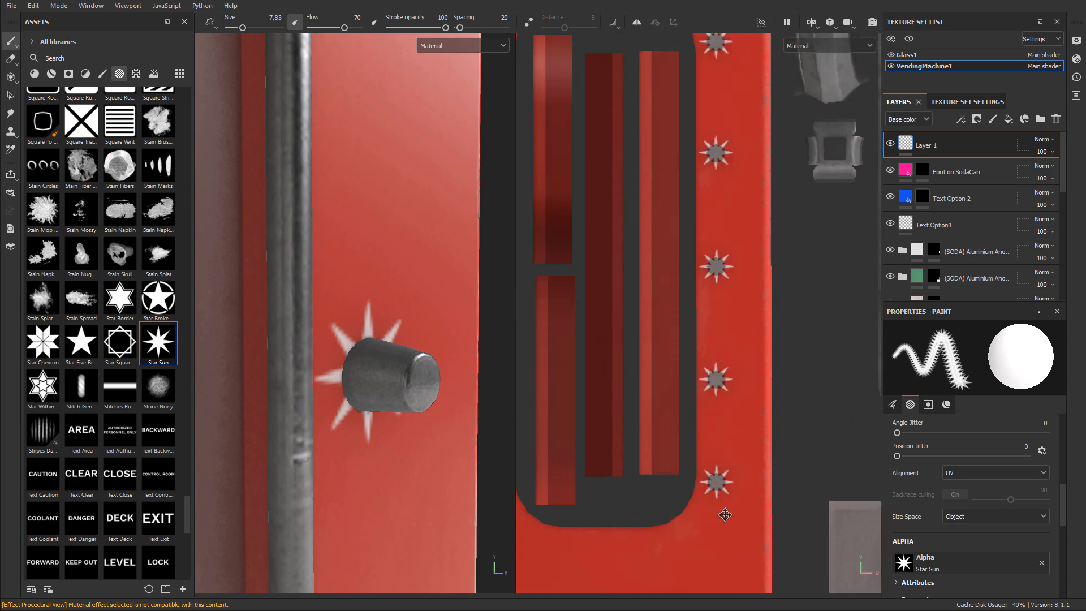
{"action": "scroll", "coordinate": [395, 443], "scroll_direction": "down", "scroll_amount": 3}
{"action": "left_click_drag", "start_coordinate": [412, 240], "coordinate": [353, 308], "text": "alt"}
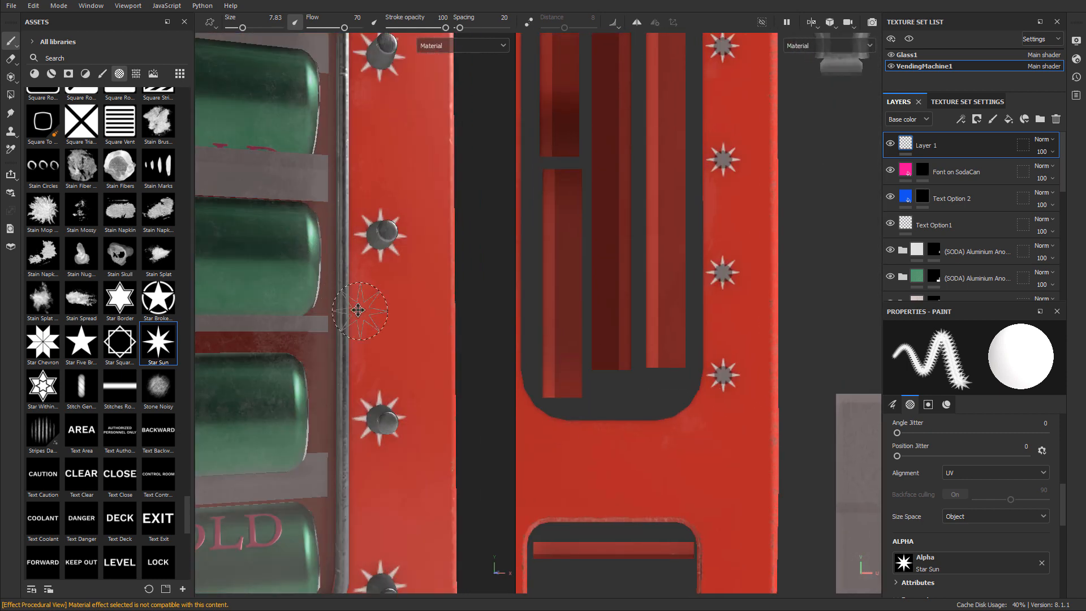
{"action": "middle_click_drag", "start_coordinate": [352, 308], "coordinate": [316, 244], "text": "alt"}
{"action": "mouse_move", "coordinate": [317, 243]}
{"action": "left_mouse_down", "text": "alt"}
{"action": "mouse_move", "coordinate": [387, 227]}
{"action": "mouse_move", "coordinate": [322, 249]}
{"action": "left_mouse_up", "text": "alt"}
{"action": "scroll", "coordinate": [322, 265], "scroll_direction": "up", "scroll_amount": 3}
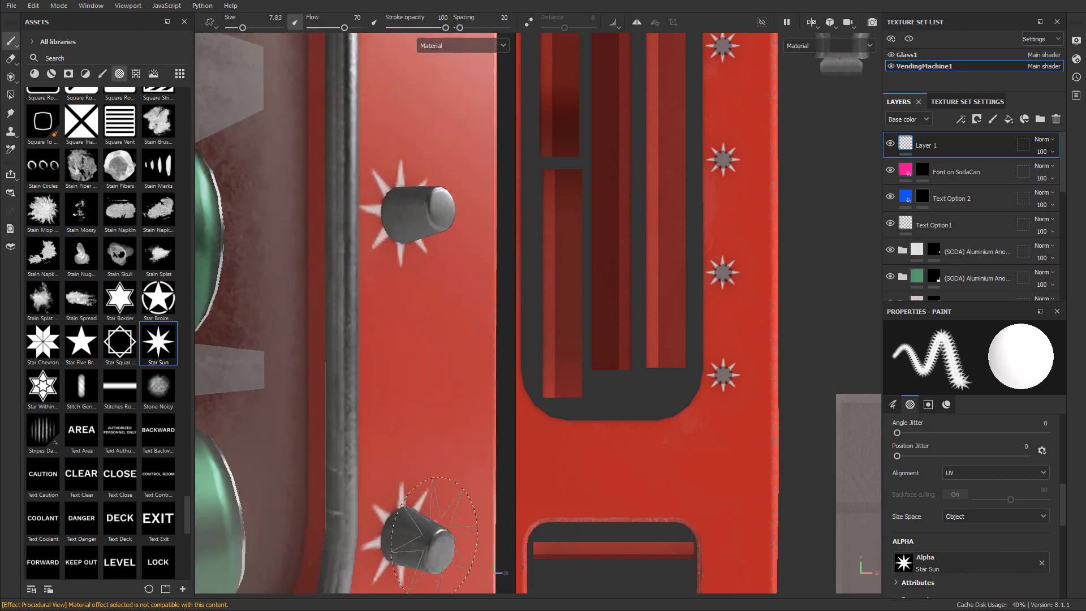
{"action": "mouse_move", "coordinate": [425, 277]}
{"action": "middle_mouse_down", "text": "alt"}
{"action": "mouse_move", "coordinate": [417, 415]}
{"action": "mouse_move", "coordinate": [370, 337]}
{"action": "middle_mouse_up", "text": "alt"}
{"action": "scroll", "coordinate": [371, 334], "scroll_direction": "down", "scroll_amount": 2}
{"action": "left_click_drag", "start_coordinate": [371, 334], "coordinate": [390, 222], "text": "alt"}
{"action": "middle_click_drag", "start_coordinate": [390, 222], "coordinate": [390, 379], "text": "alt"}
{"action": "left_click_drag", "start_coordinate": [390, 379], "coordinate": [415, 369], "text": "alt"}
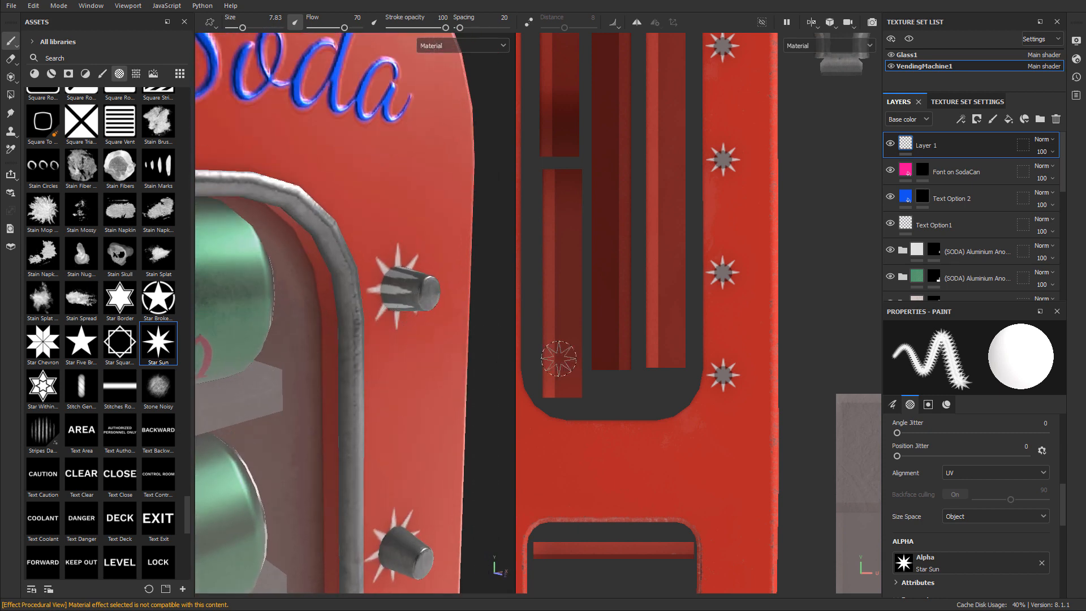
- Review the star row on the full 2D layout, switch to the 3D view only and turn the whole vending machine
{"action": "right_click_drag", "start_coordinate": [762, 317], "coordinate": [725, 330], "text": "alt"}
{"action": "middle_click_drag", "start_coordinate": [788, 326], "coordinate": [786, 387], "text": "alt"}
{"action": "right_click_drag", "start_coordinate": [786, 388], "coordinate": [776, 386], "text": "alt"}
{"action": "scroll", "coordinate": [785, 388], "scroll_direction": "down", "scroll_amount": 2}
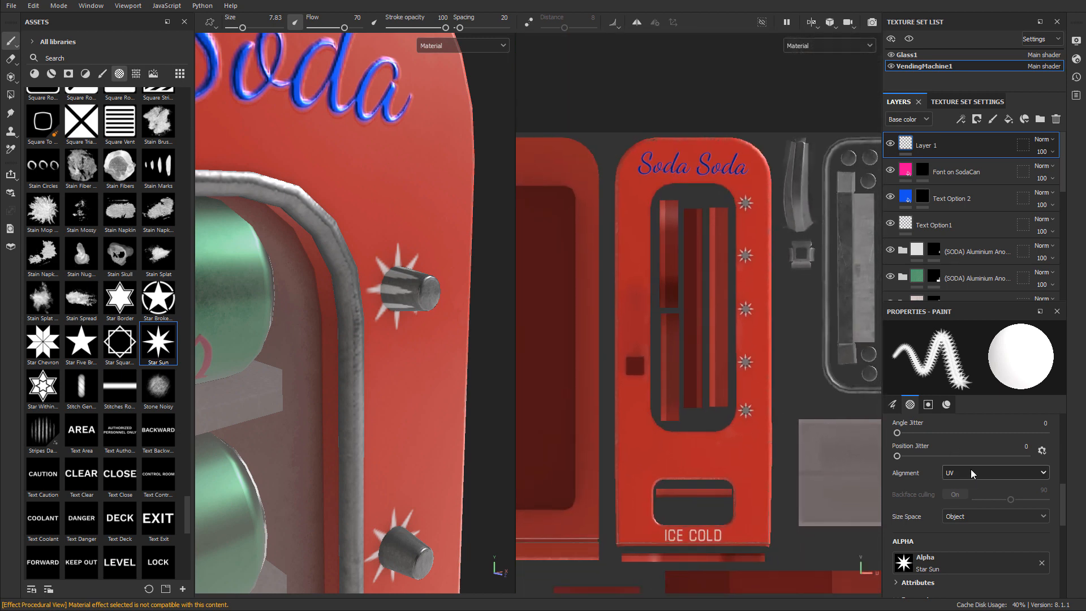
{"action": "key", "text": "F2"}
{"action": "left_click_drag", "start_coordinate": [486, 316], "coordinate": [562, 339], "text": "alt"}
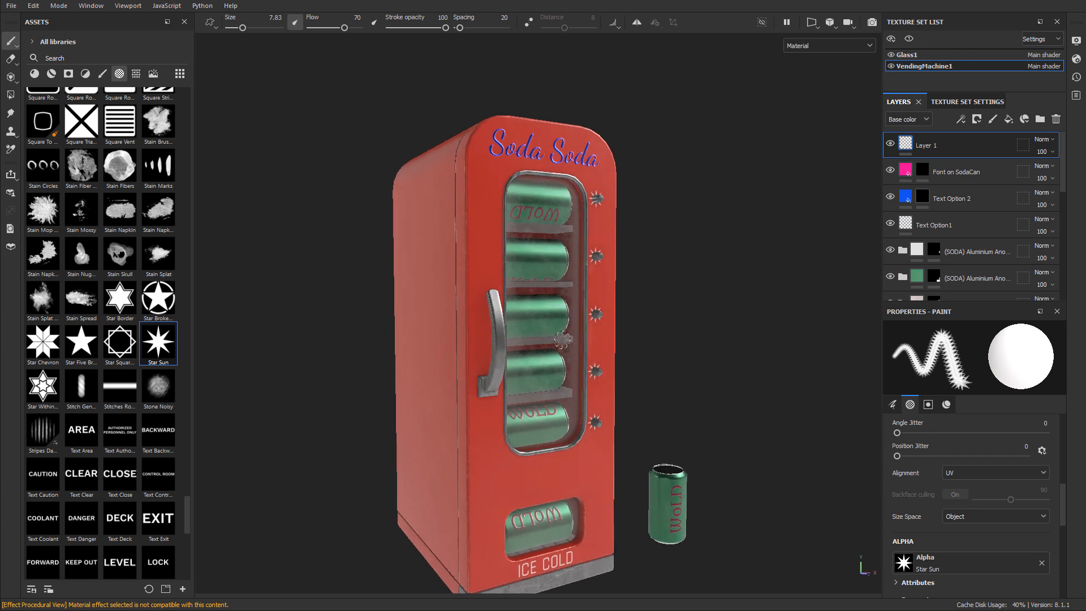